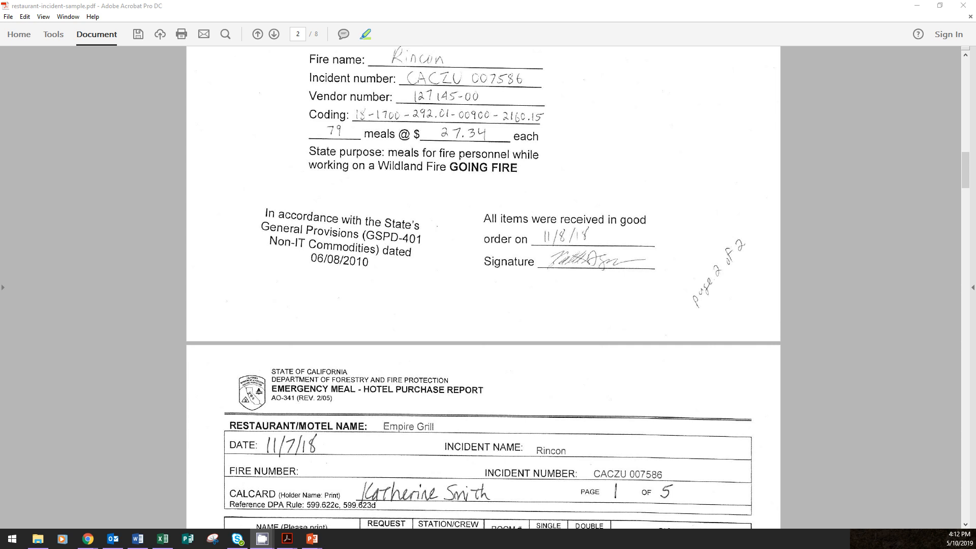
# Start a new purchase order for business unit 3540 and look up the available buyers, keeping the current buyer
pyautogui.press('End')
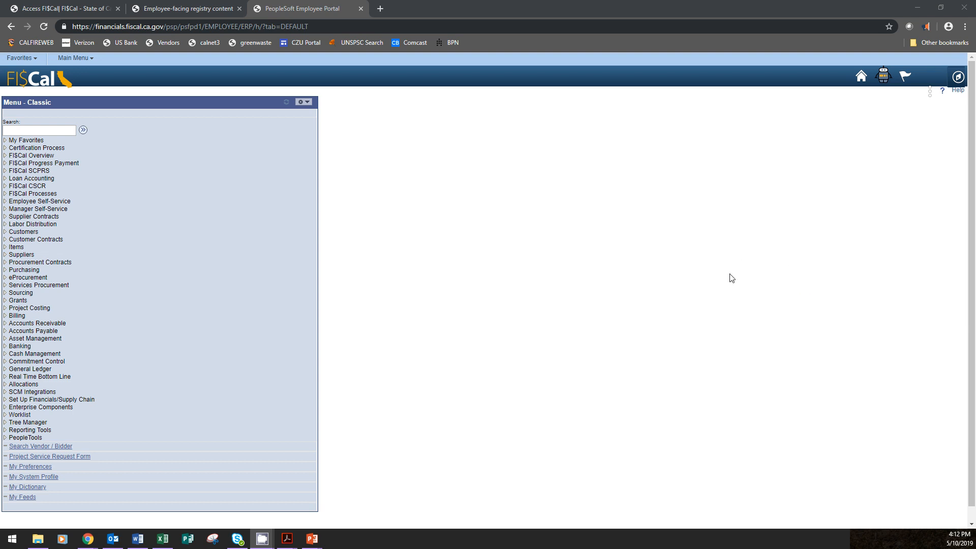
pyautogui.click(20, 58)
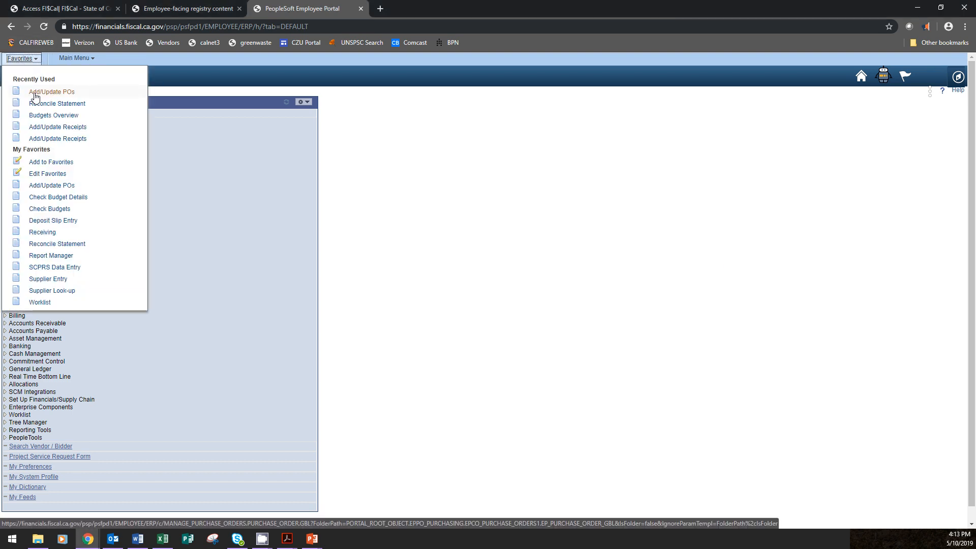
pyautogui.click(35, 95)
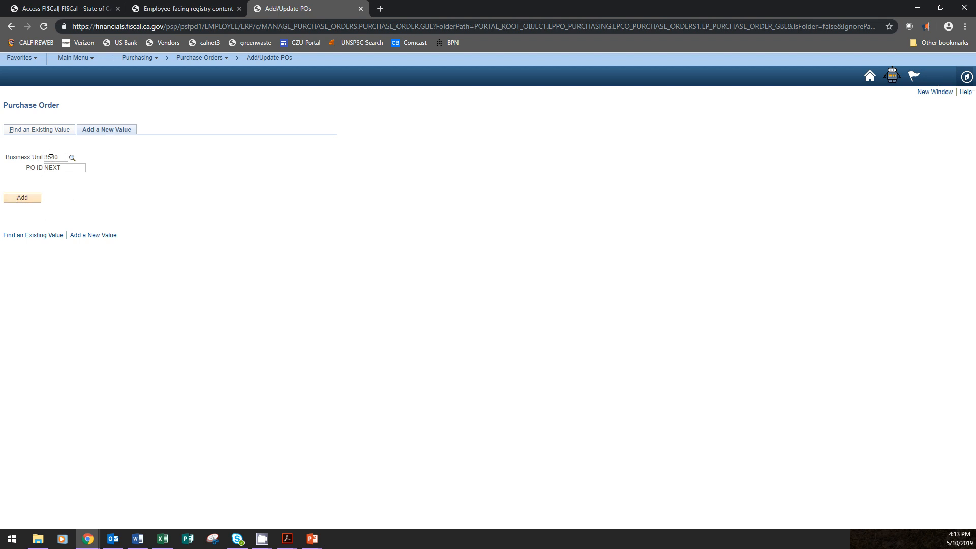
pyautogui.click(26, 199)
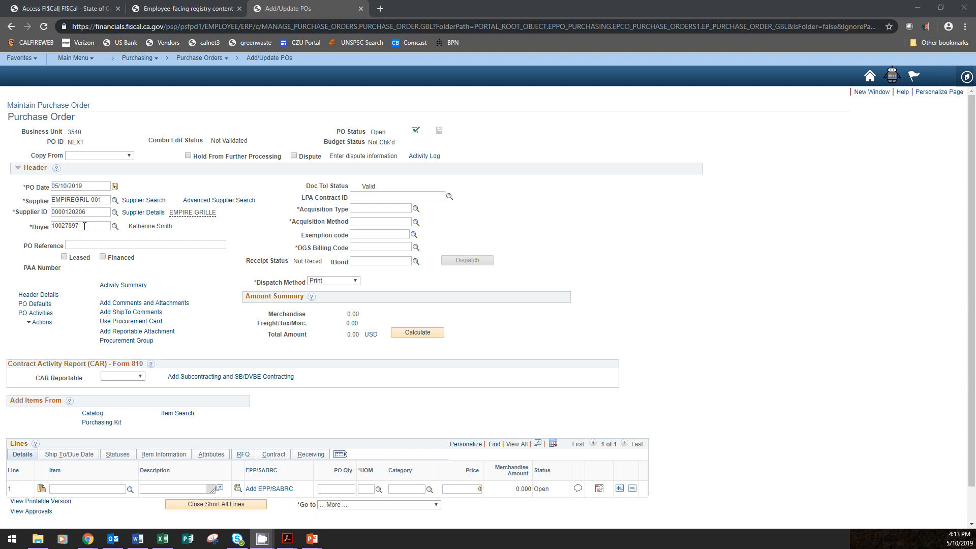
pyautogui.click(115, 227)
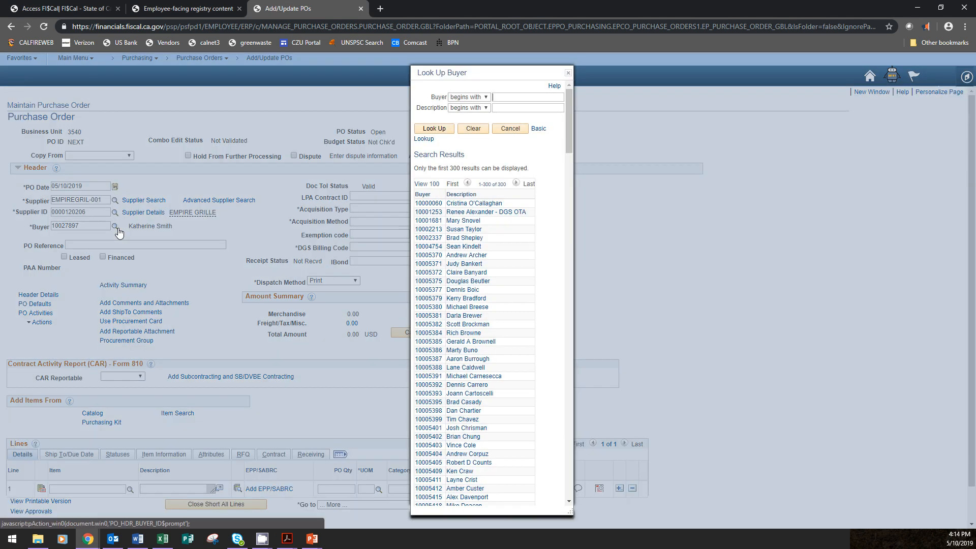
pyautogui.click(568, 73)
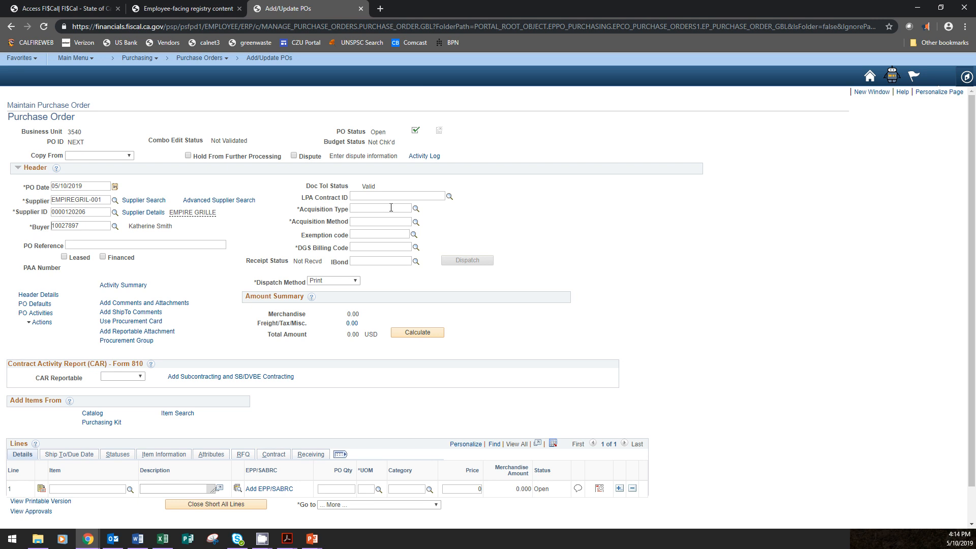
# Set the acquisition type to NON-IT Goods and the acquisition method to Fair and Reasonable - COMPETITIVE
pyautogui.click(415, 209)
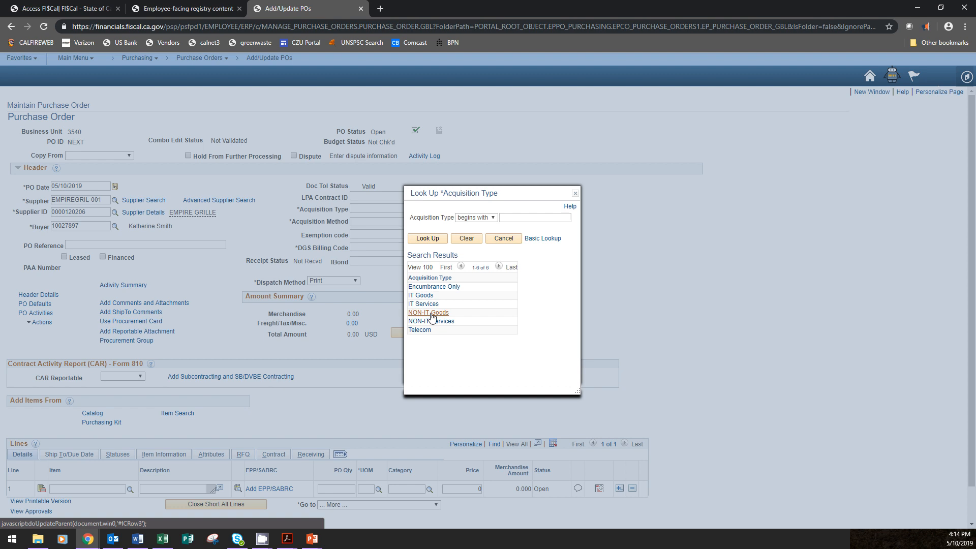
pyautogui.click(430, 312)
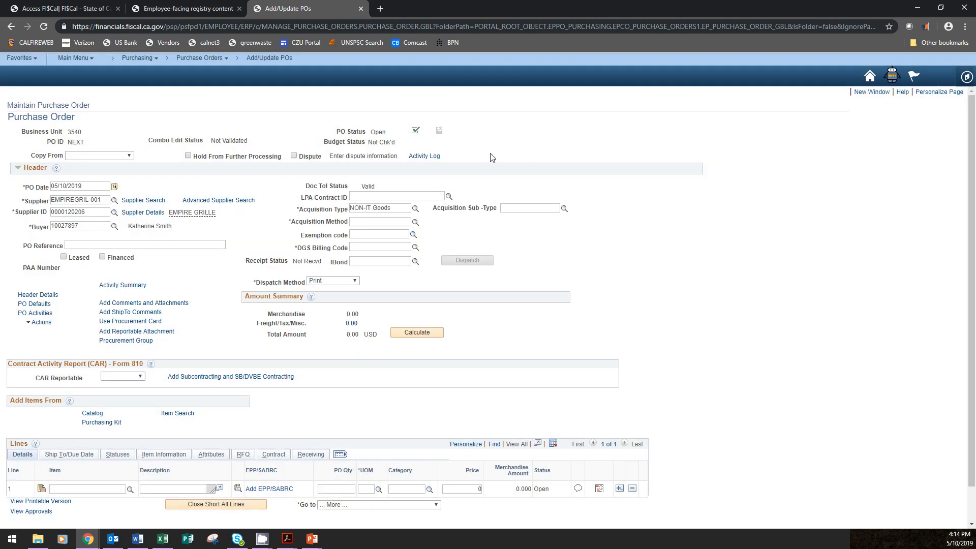
pyautogui.click(416, 222)
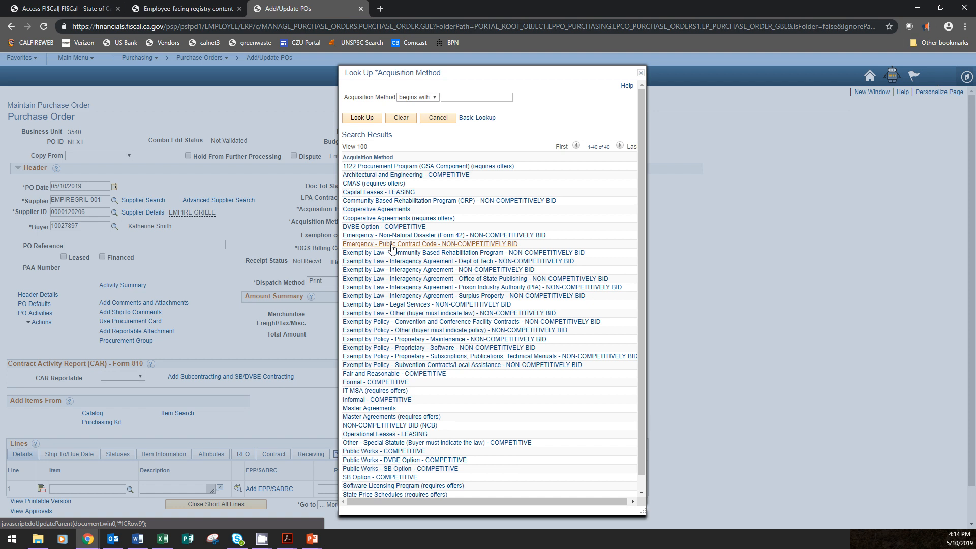
pyautogui.click(440, 376)
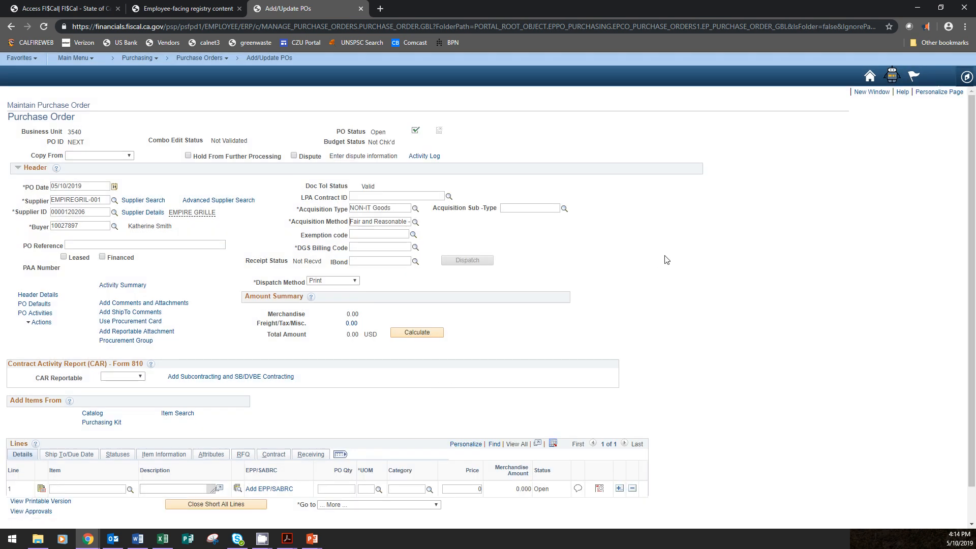
# Enter 013116 as the DGS billing code and look up the unfiltered list of billing codes
pyautogui.click(371, 248)
pyautogui.write('013117')
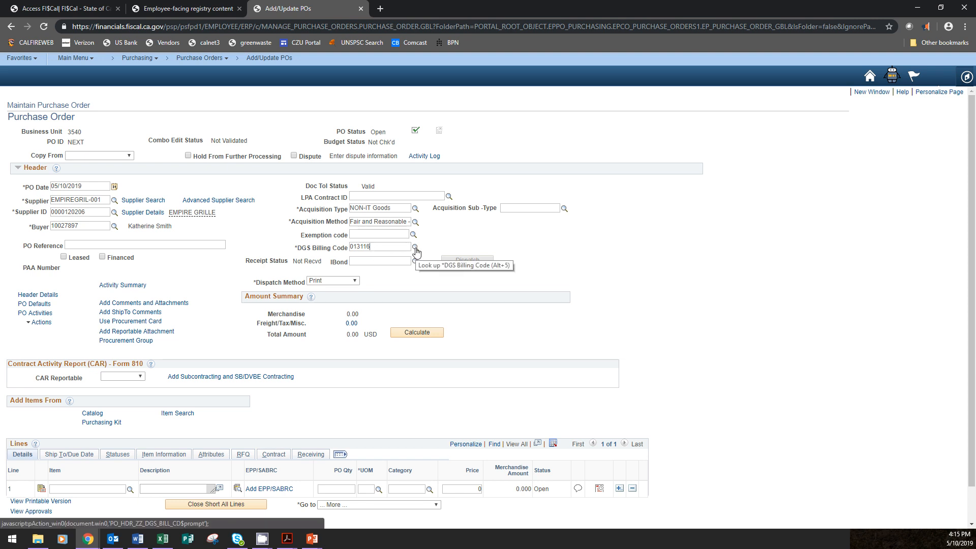
pyautogui.click(415, 248)
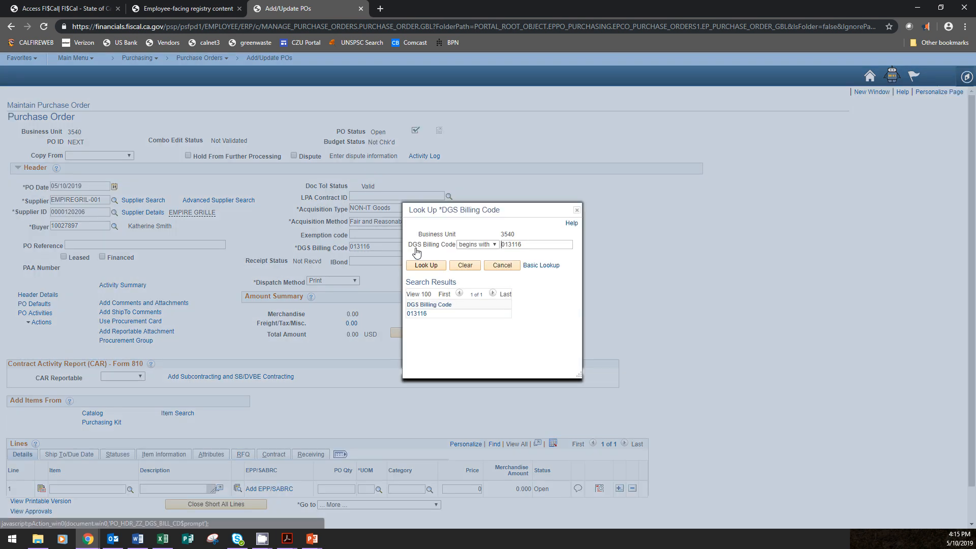
pyautogui.doubleClick(503, 245)
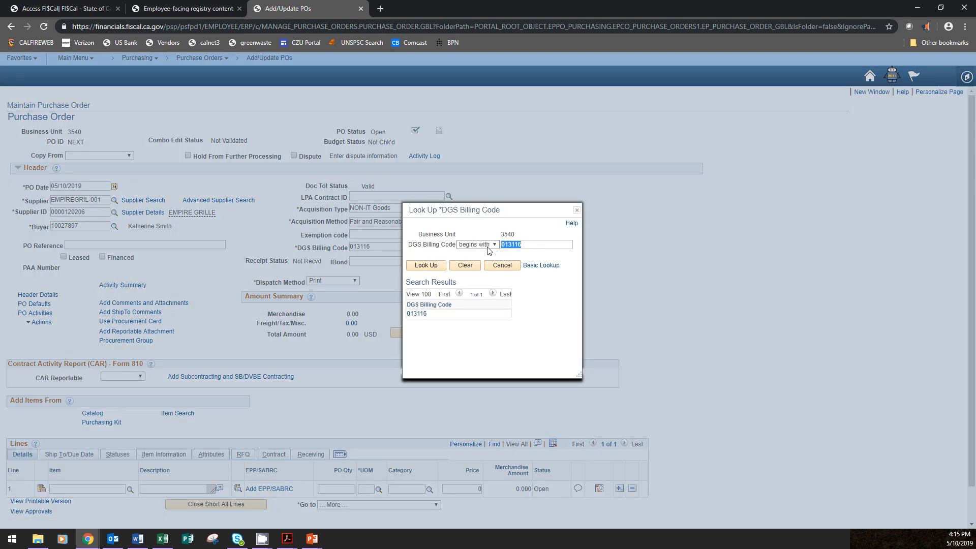
pyautogui.press('BackSpace')
pyautogui.click(435, 264)
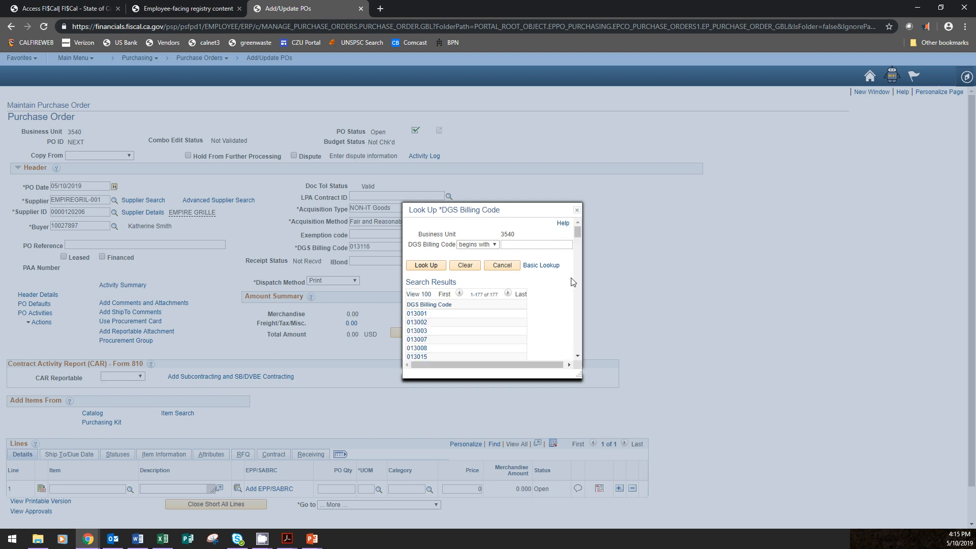
pyautogui.click(577, 258)
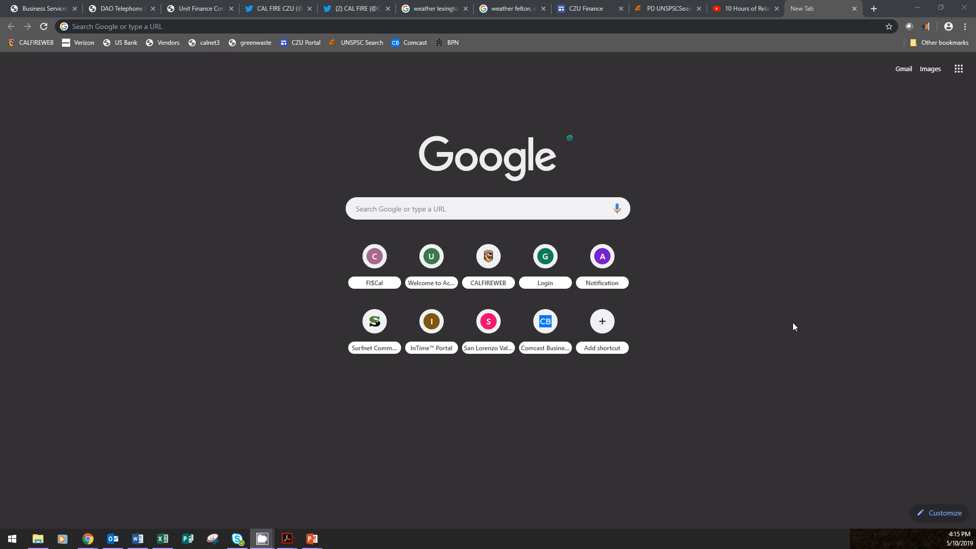
# Open the Accounting section's Finance phone list from the CALFIREWEB library in the other browser window
pyautogui.click(489, 258)
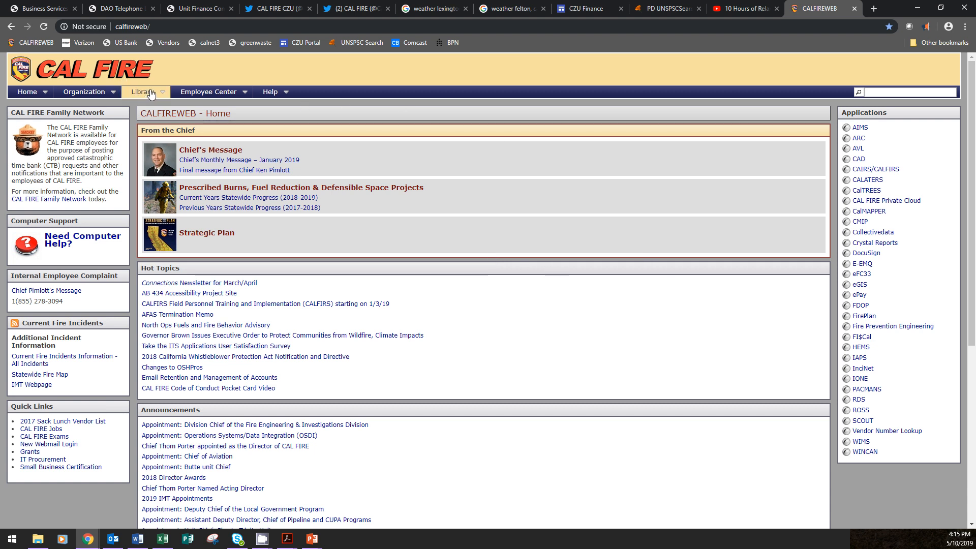
pyautogui.moveTo(144, 92)
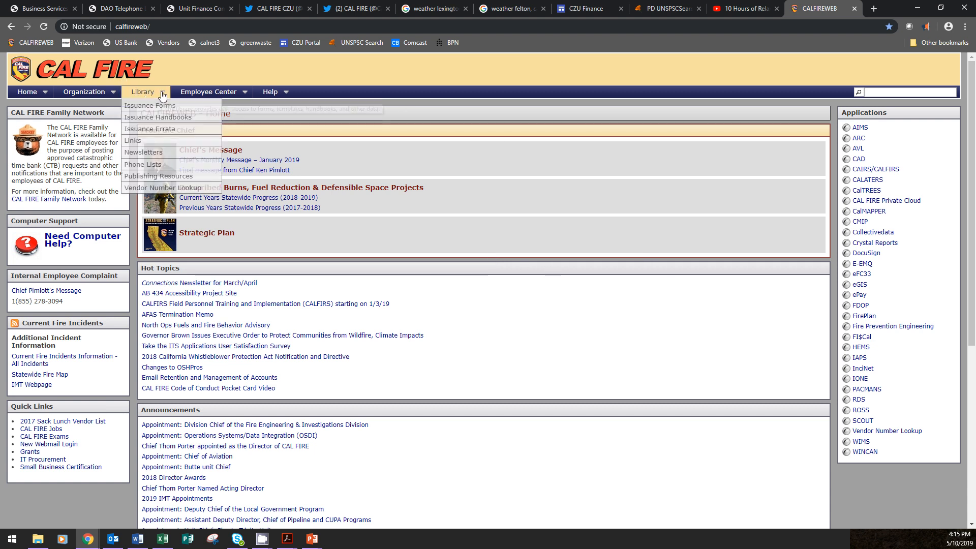
pyautogui.click(161, 167)
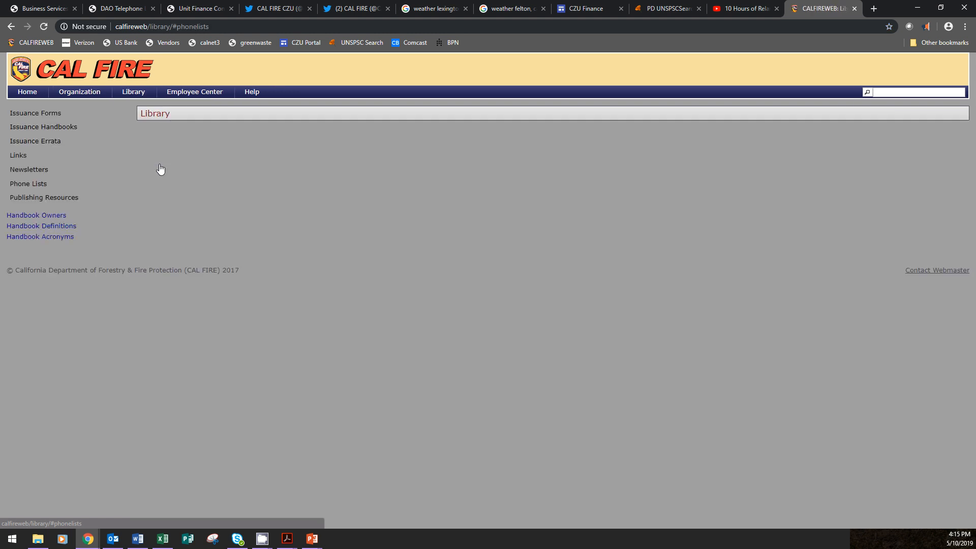
pyautogui.click(147, 181)
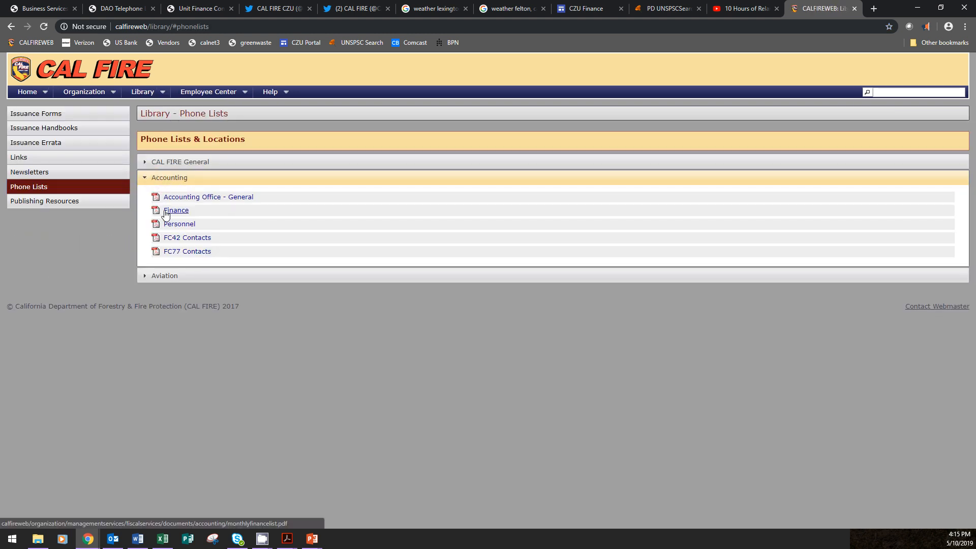
pyautogui.click(165, 211)
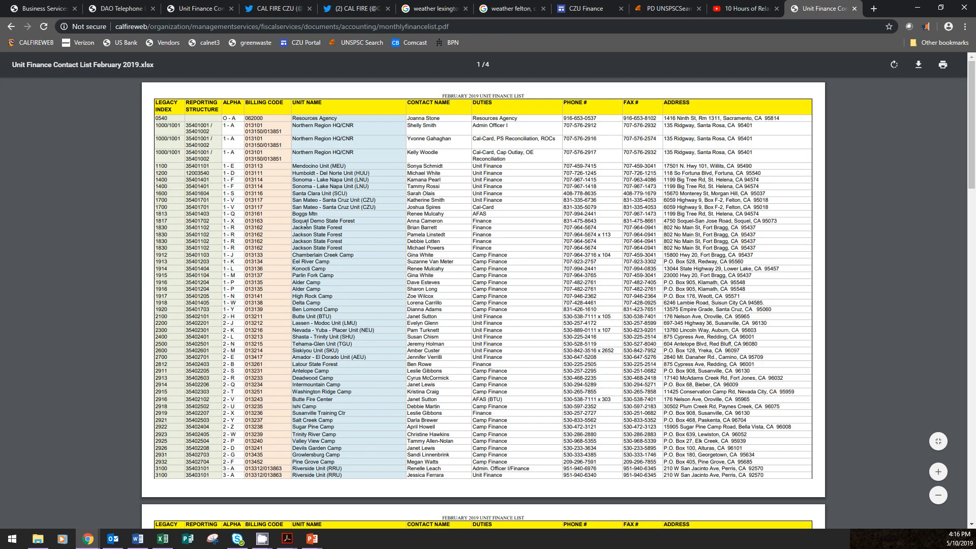
# Examine the billing codes and matching unit names in the finance contact list, and return to the purchase order
pyautogui.moveTo(252, 116); pyautogui.dragTo(258, 179)
pyautogui.click(262, 131)
pyautogui.moveTo(355, 173); pyautogui.dragTo(371, 173)
pyautogui.click(362, 315)
pyautogui.hotkey('alt', 'Tab')
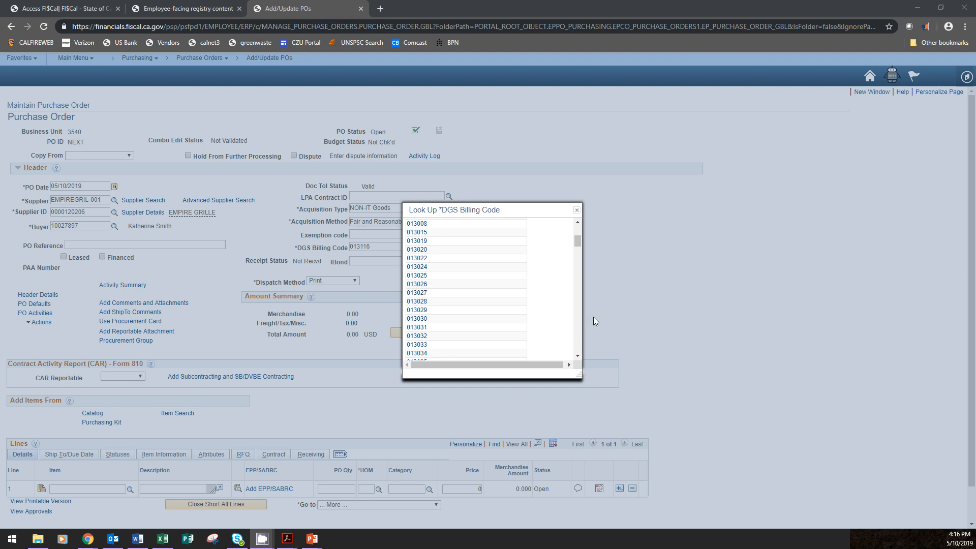
# Leave the billing code lookup and correct the DGS billing code to 013117
pyautogui.click(578, 214)
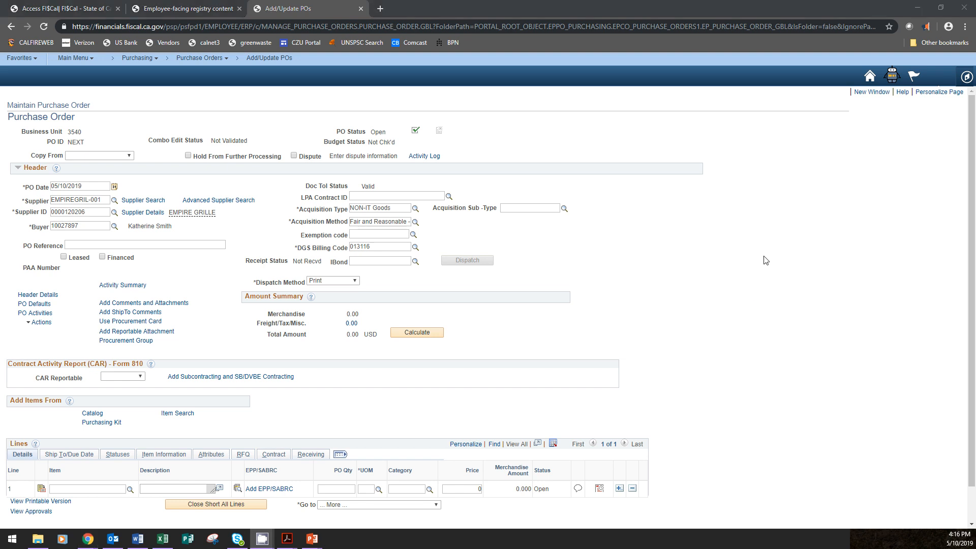
pyautogui.moveTo(367, 247); pyautogui.dragTo(375, 247)
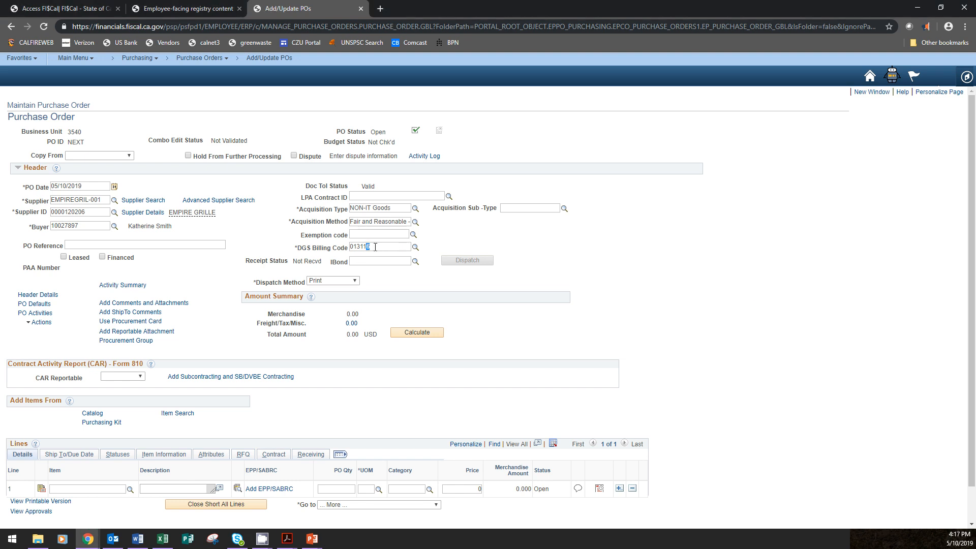
pyautogui.write('7')
pyautogui.scroll(-1, 629, 281)
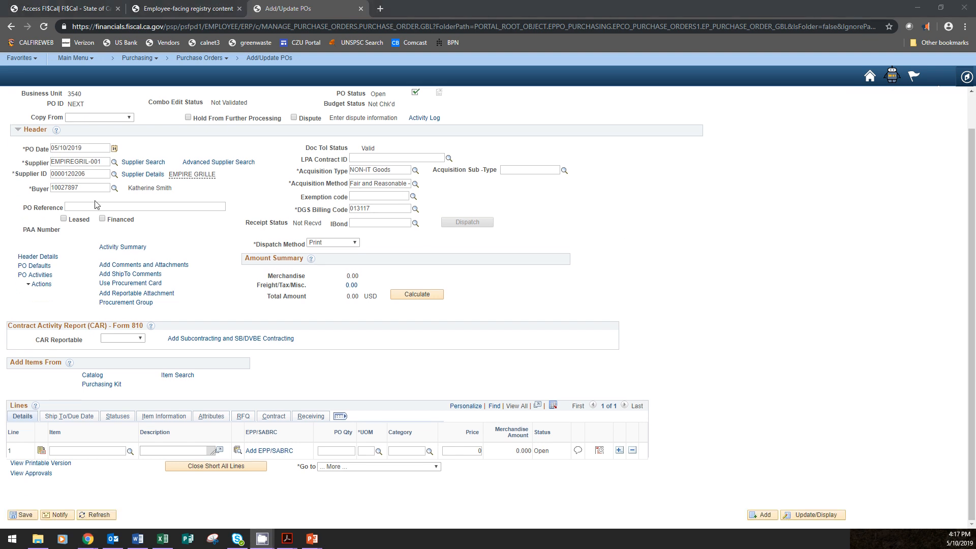
pyautogui.click(40, 258)
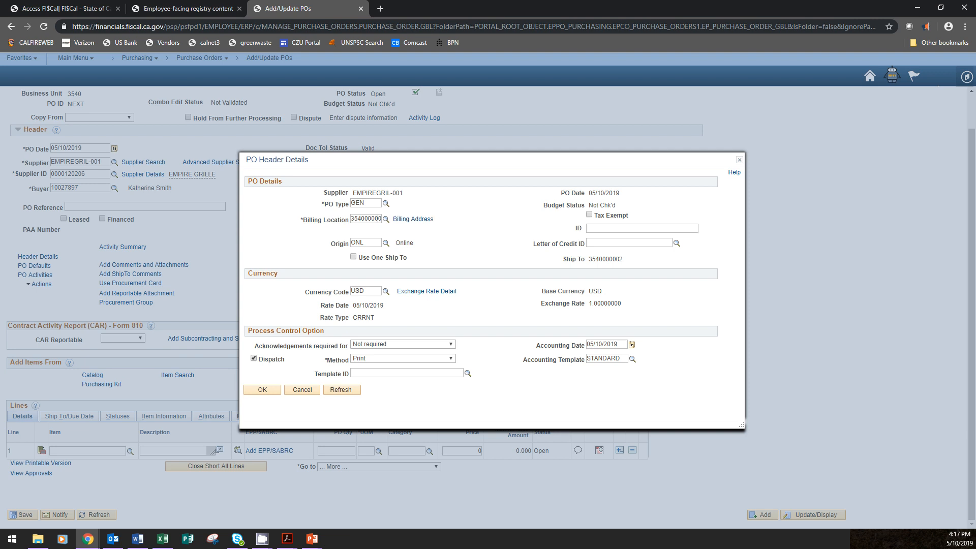
pyautogui.write('3')
pyautogui.press('BackSpace')
pyautogui.write('162')
# Search the billing locations for descriptions containing "lnu", with the location code filter cleared
pyautogui.click(386, 219)
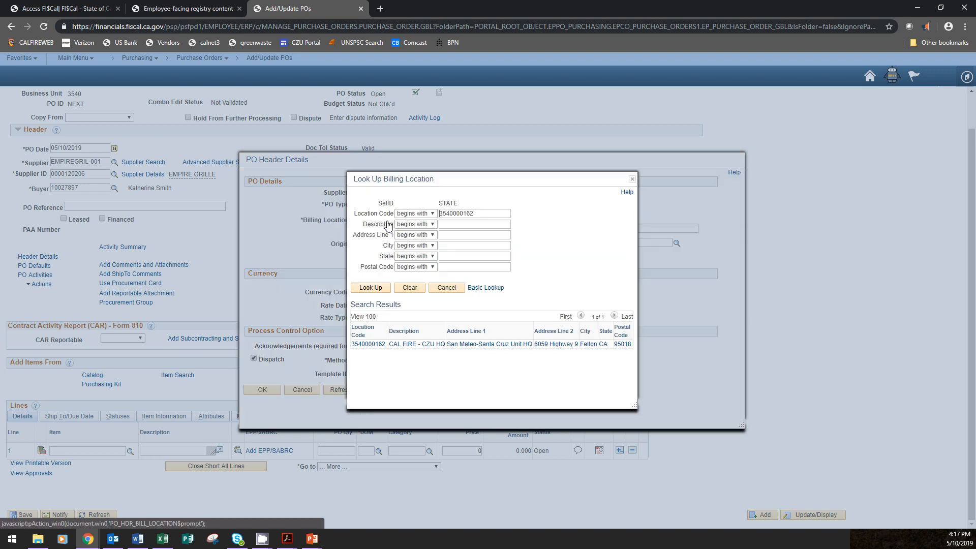
pyautogui.click(410, 224)
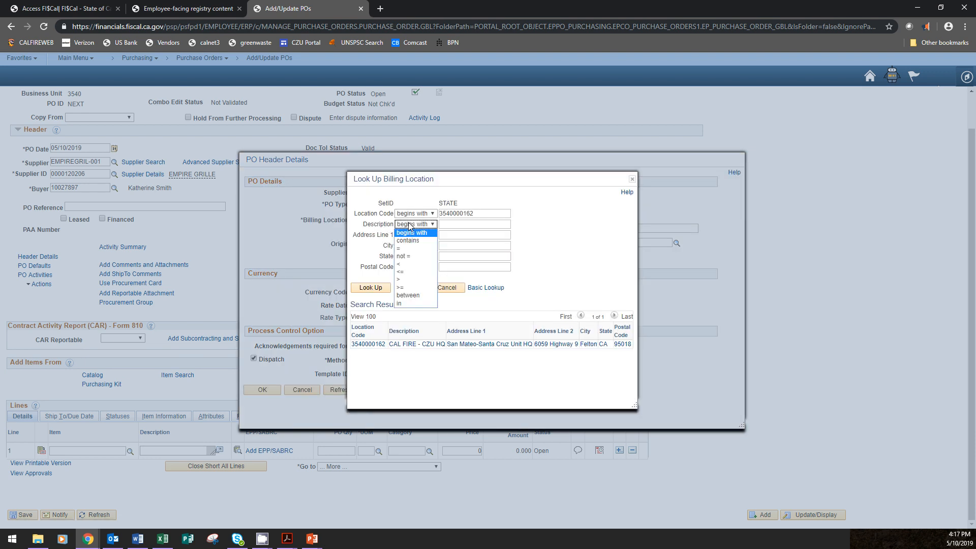
pyautogui.doubleClick(457, 212)
pyautogui.press('BackSpace')
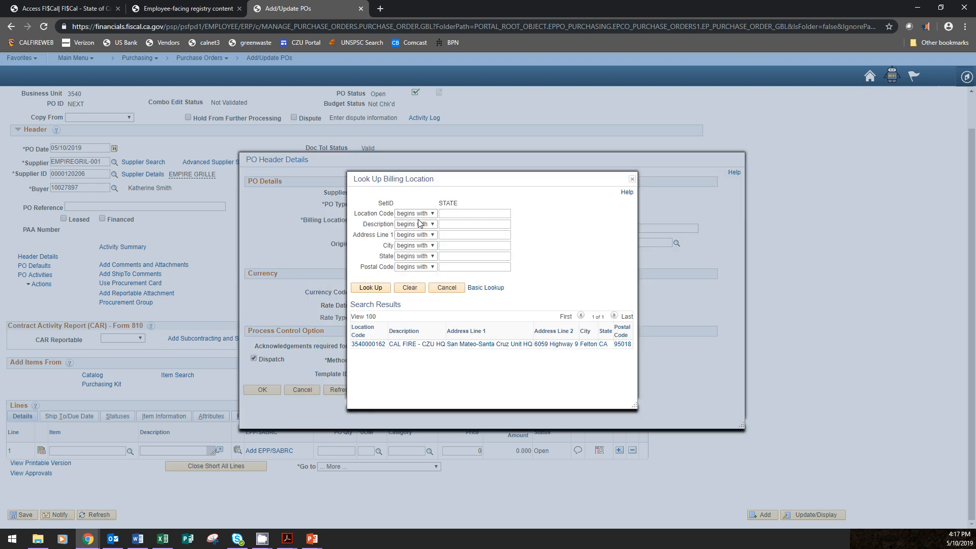
pyautogui.click(416, 224)
pyautogui.click(408, 240)
pyautogui.write('Inu')
pyautogui.click(371, 288)
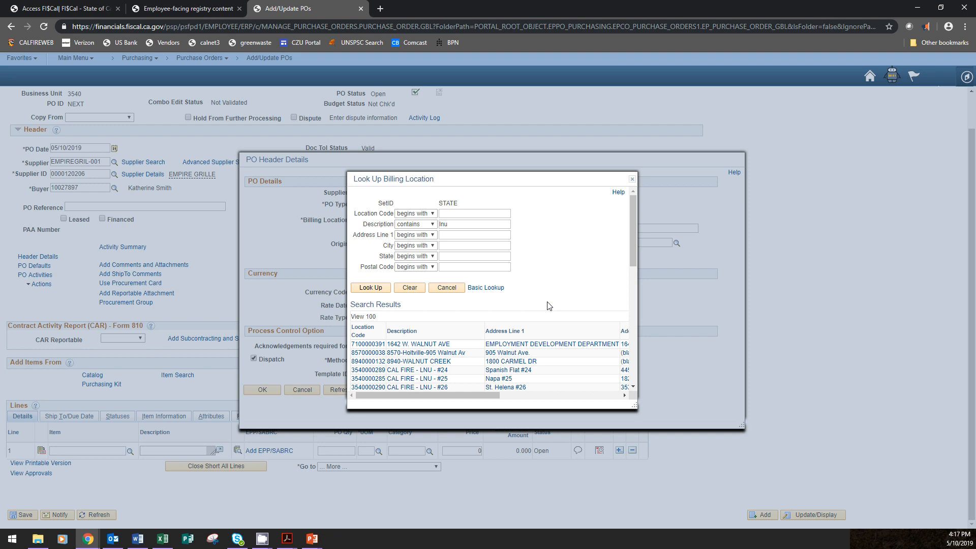
# Find the CAL FIRE - LNU HQ entry in the results, leave the lookup without choosing it, and accept the header details
pyautogui.scroll(-3, 549, 304)
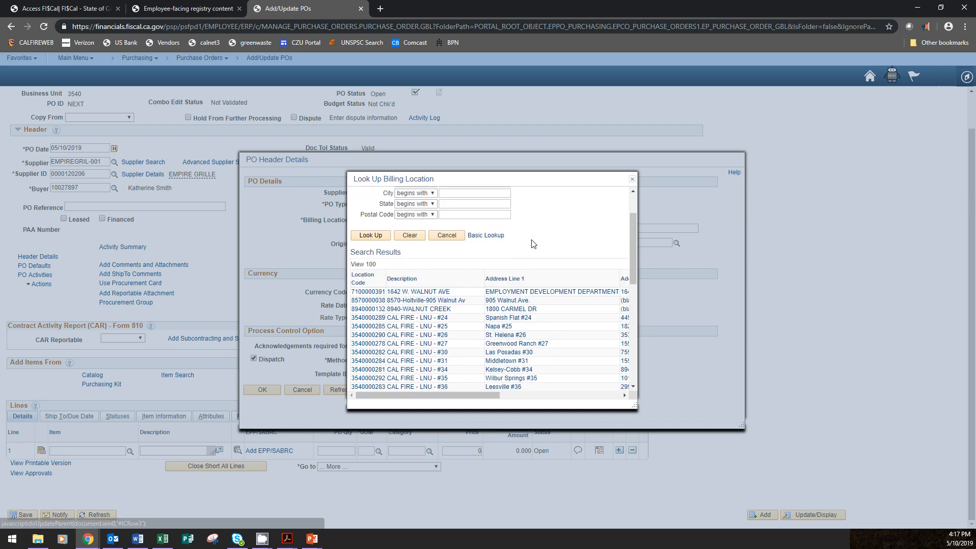
pyautogui.scroll(2, 508, 285)
pyautogui.scroll(-5, 403, 290)
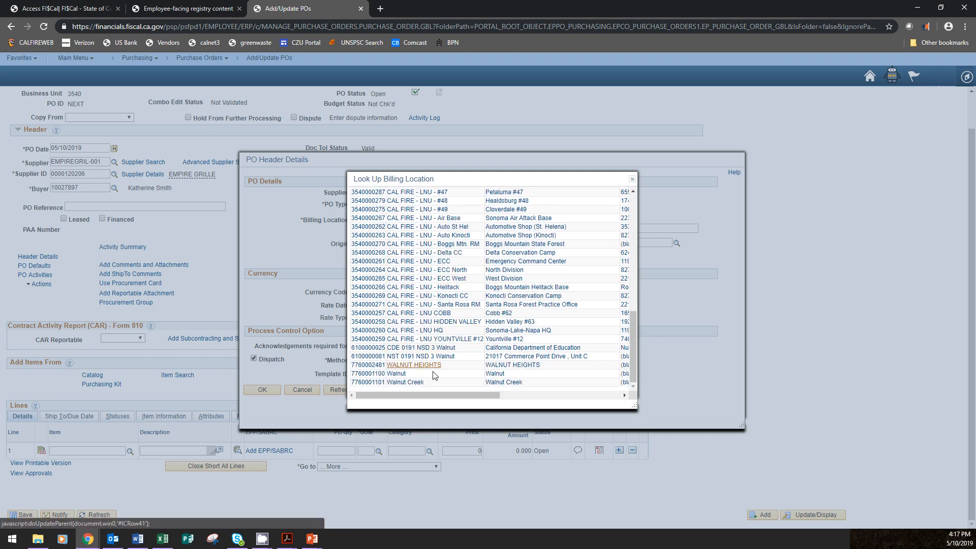
pyautogui.click(518, 330)
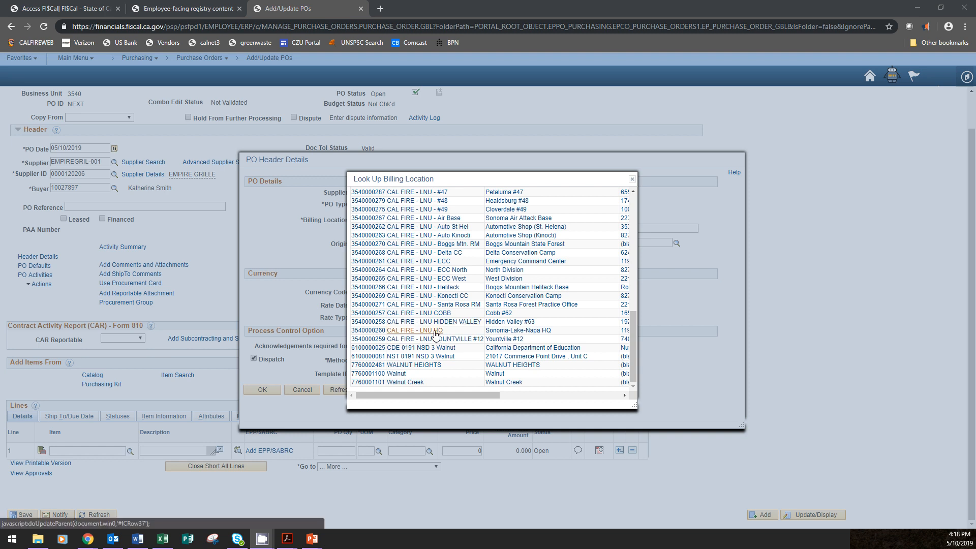
pyautogui.click(633, 180)
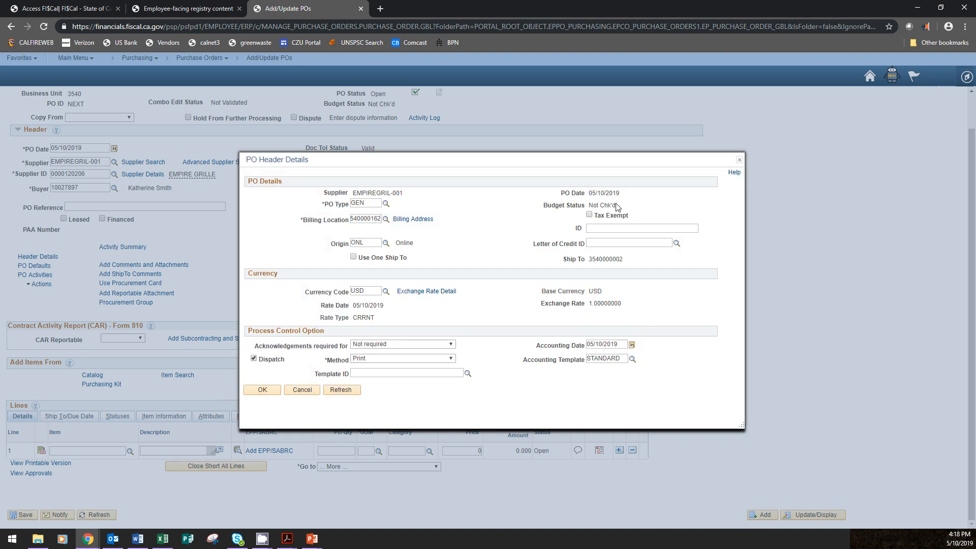
pyautogui.click(264, 390)
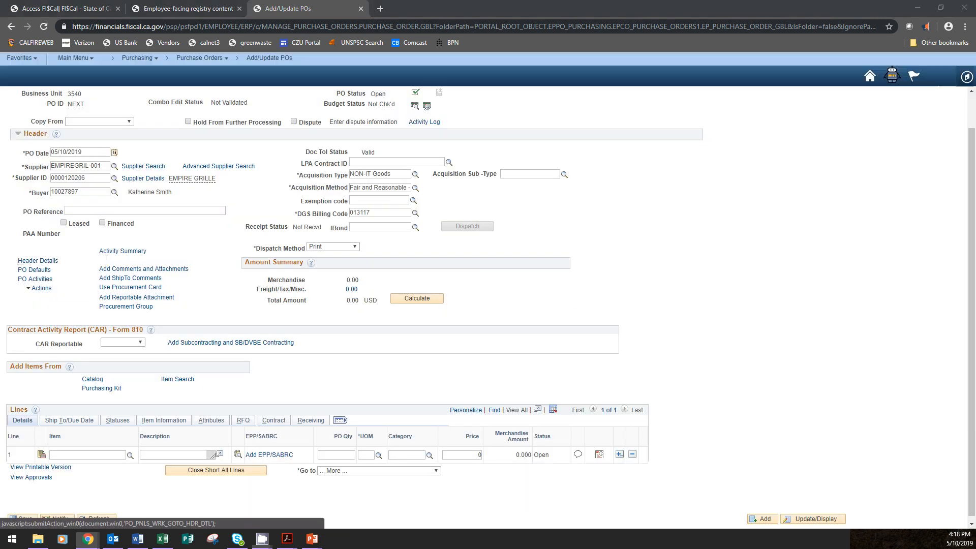
pyautogui.click(43, 274)
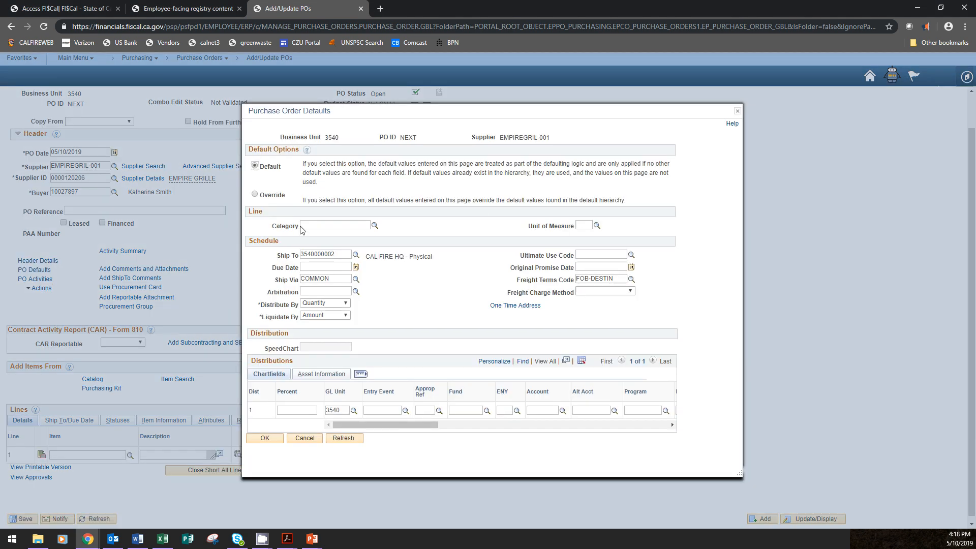
pyautogui.click(266, 197)
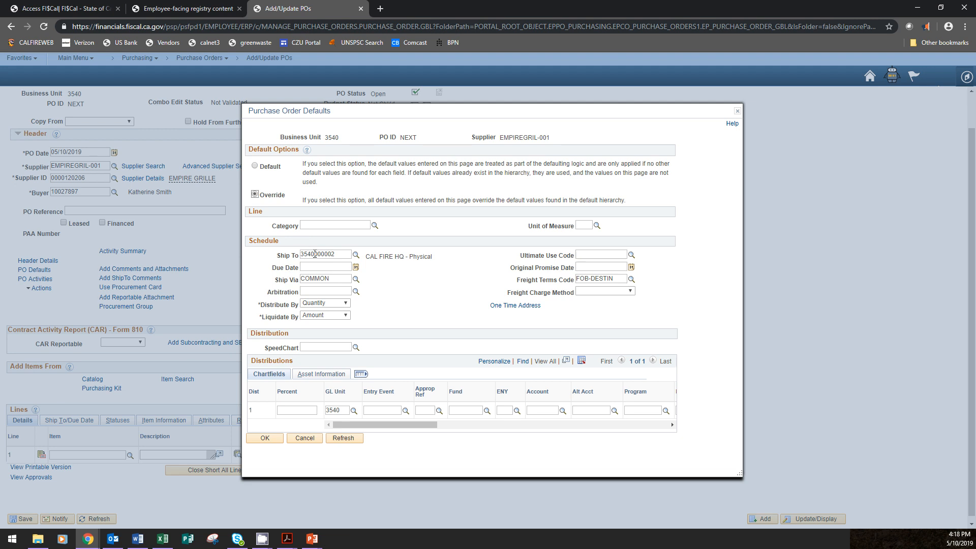
pyautogui.moveTo(325, 254); pyautogui.dragTo(339, 253)
pyautogui.write('162')
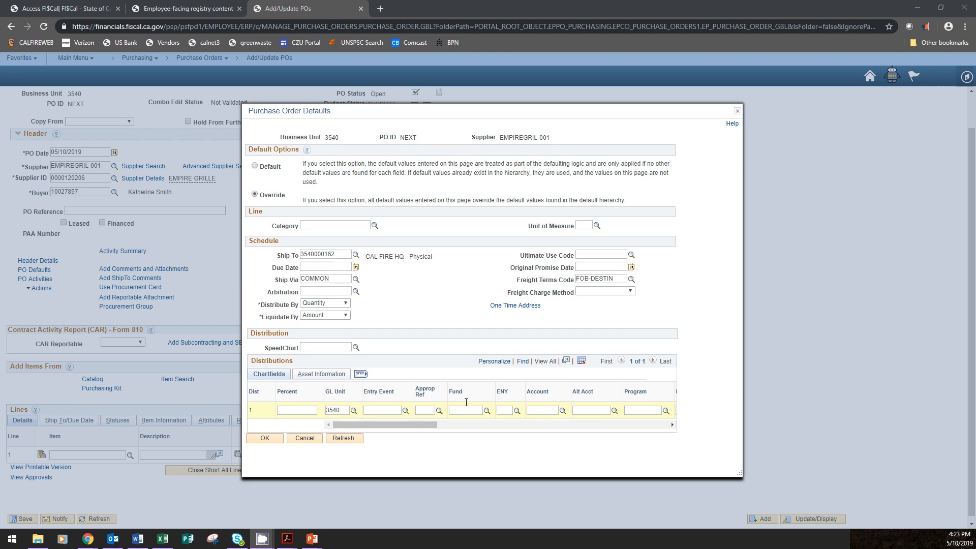
# Look up the SpeedChart values for the default distribution
pyautogui.click(356, 348)
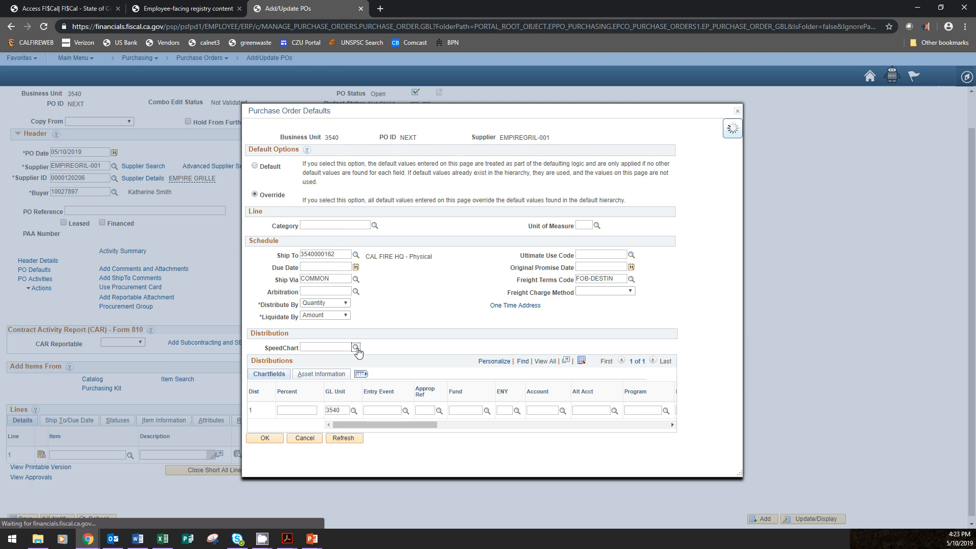
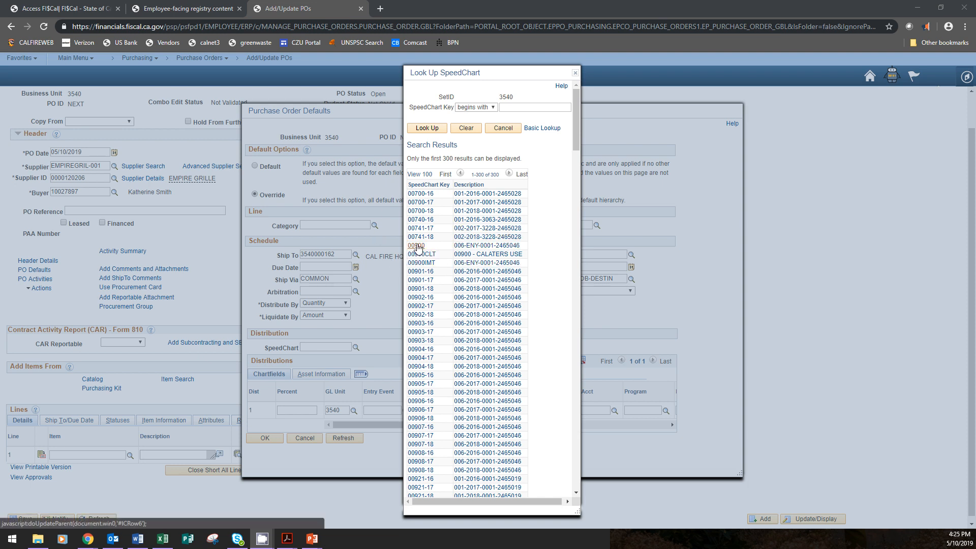
# Apply SpeedChart 00900 to the default distribution and set its ENY to 2018
pyautogui.click(416, 246)
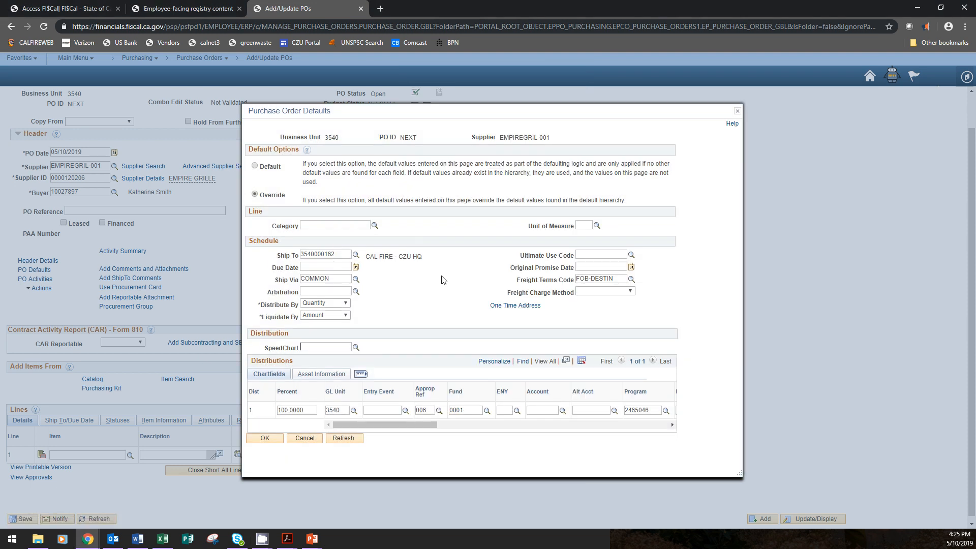
pyautogui.click(504, 409)
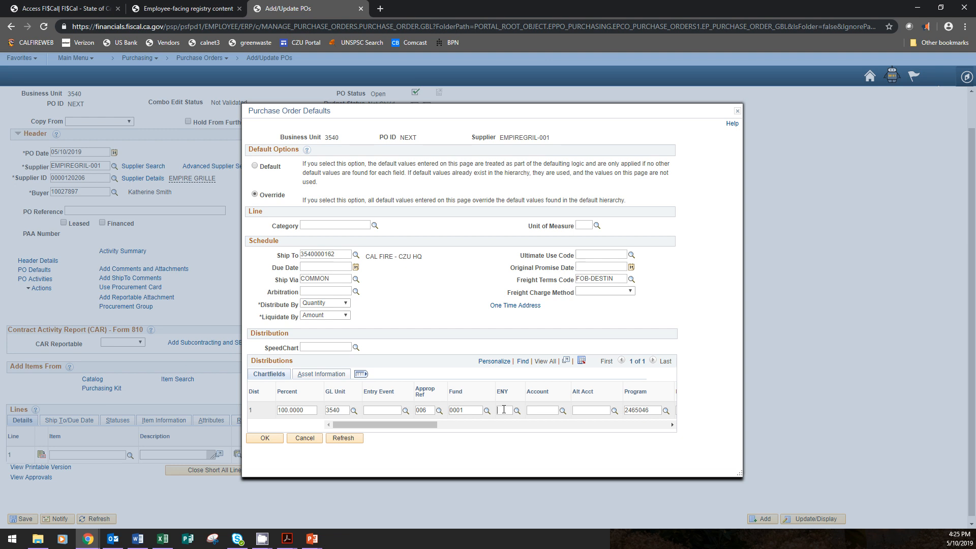
pyautogui.write('2018')
pyautogui.hotkey('alt', 'Tab')
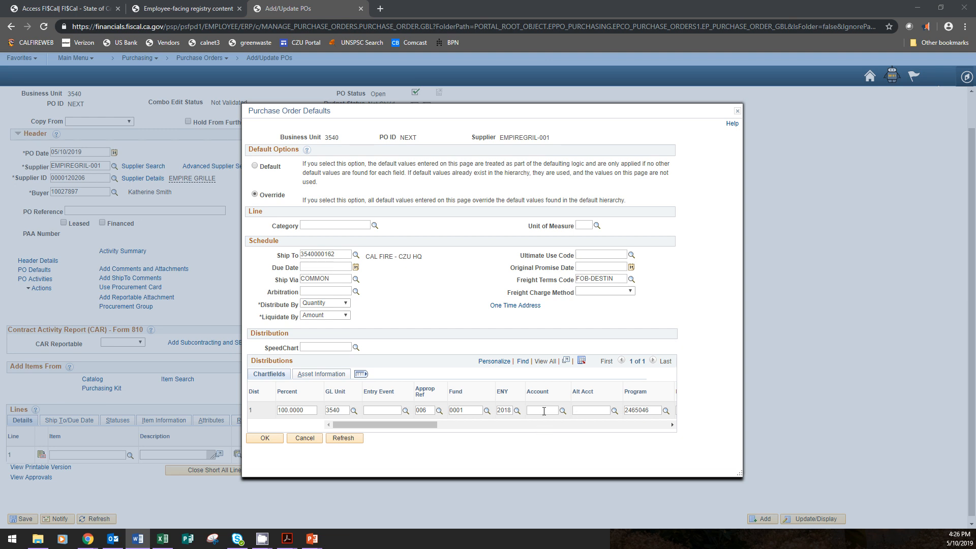
# Set the default distribution's Account to 5320230
pyautogui.click(544, 410)
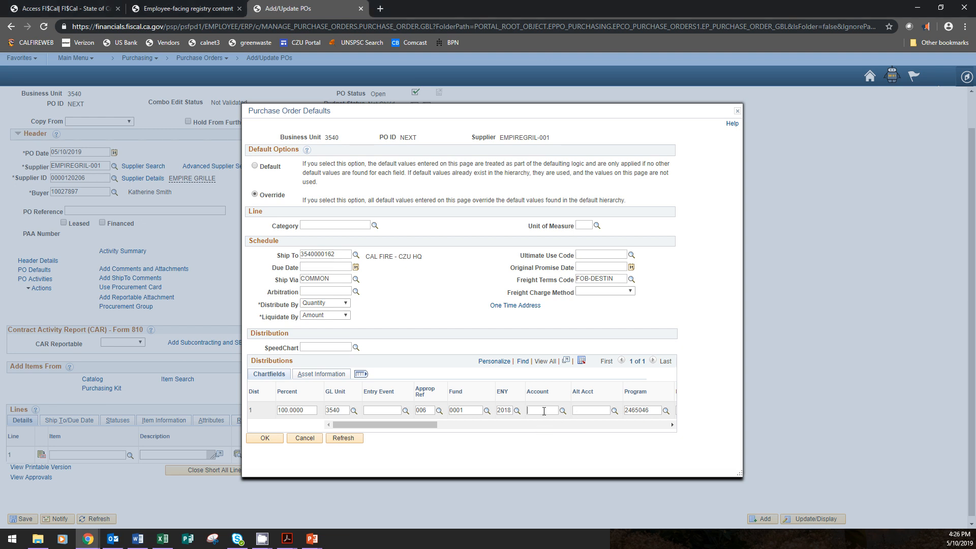
pyautogui.write('5320230')
pyautogui.click(580, 410)
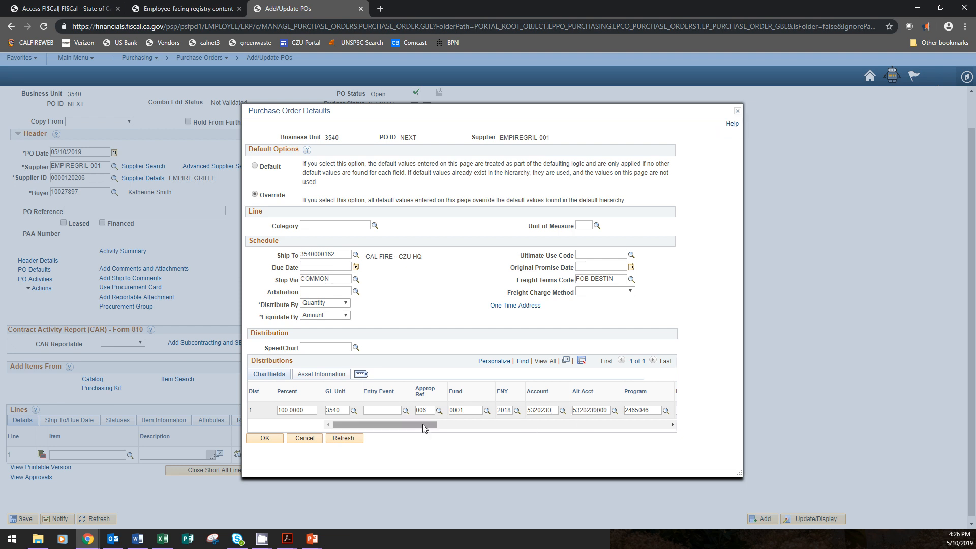
# Set the default distribution's Rptg Structure to 35401701
pyautogui.moveTo(428, 429); pyautogui.dragTo(554, 426)
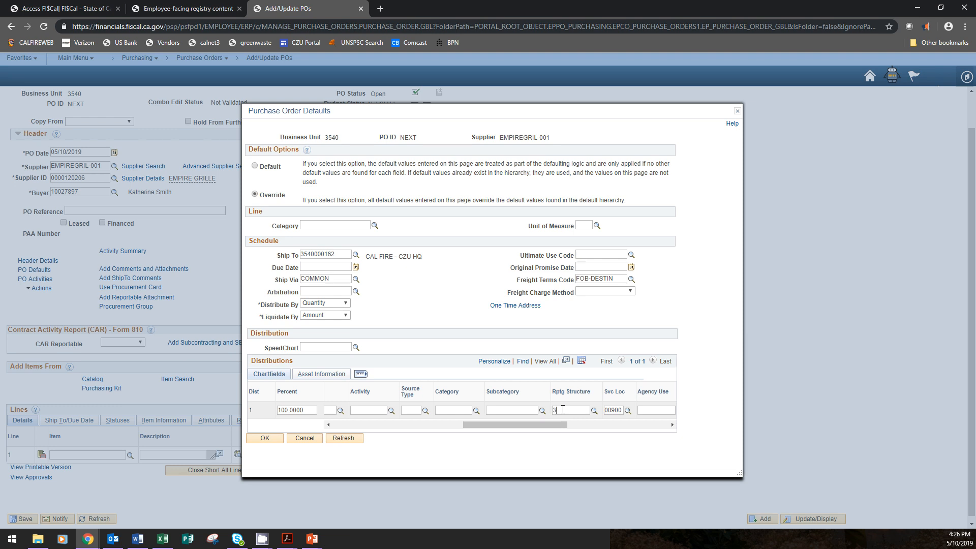
pyautogui.write('5401701')
pyautogui.moveTo(570, 410); pyautogui.dragTo(573, 411)
pyautogui.click(572, 410)
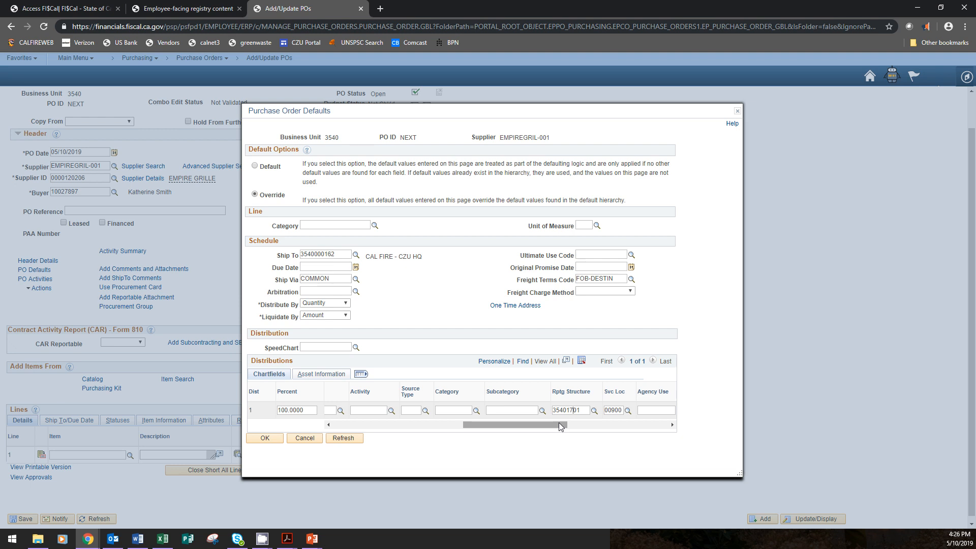
# Set the default distribution's PC Bus Unit to 3540
pyautogui.moveTo(559, 424); pyautogui.dragTo(512, 445)
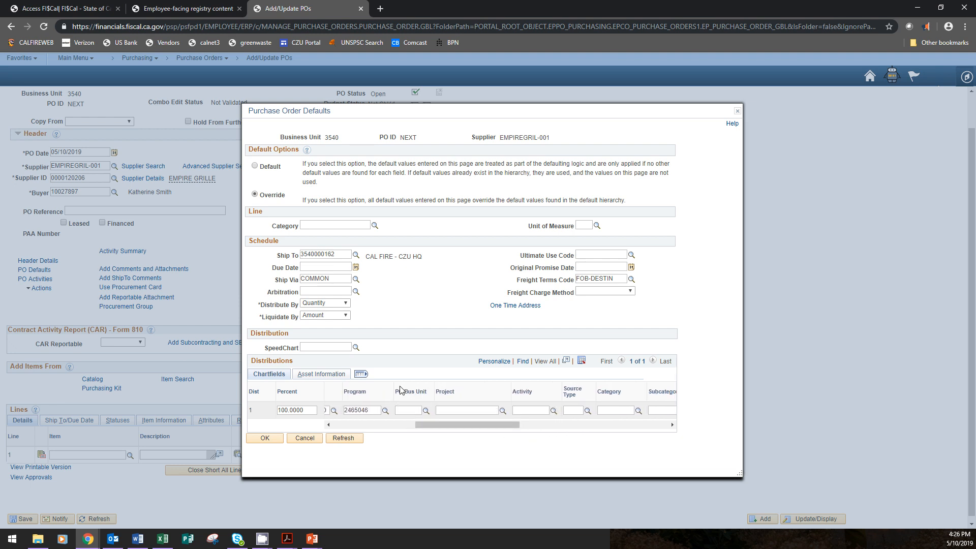
pyautogui.moveTo(399, 394); pyautogui.dragTo(536, 398)
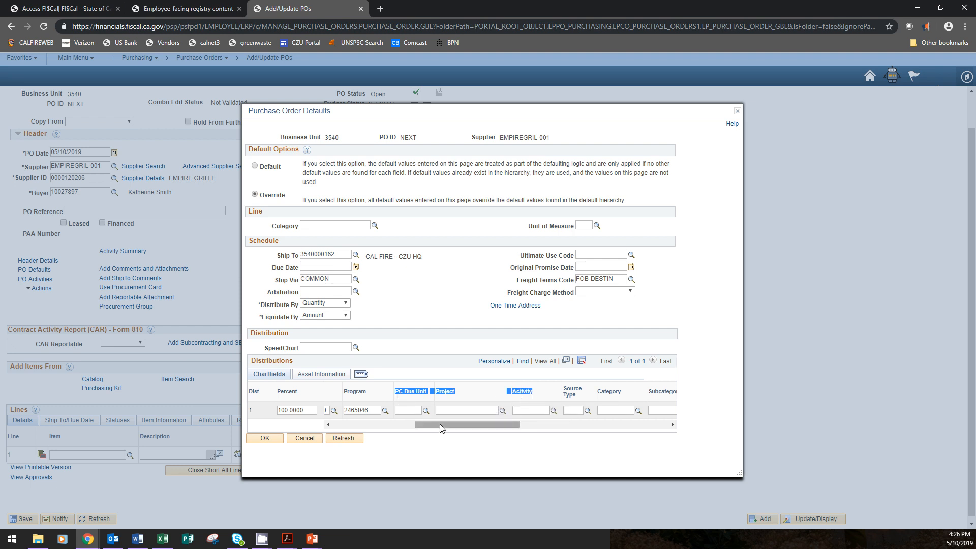
pyautogui.click(408, 410)
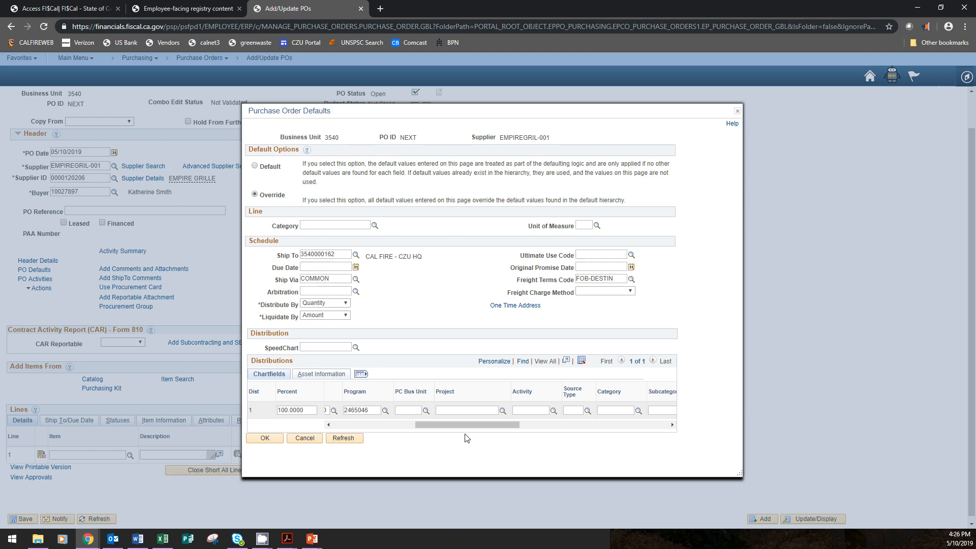
pyautogui.write('3540')
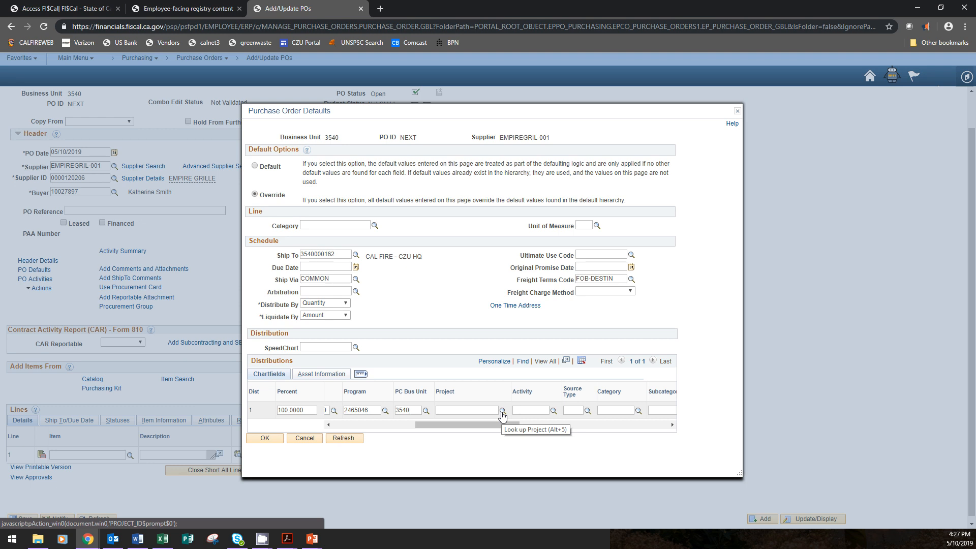
# Look up project F18CACZU007586, assign it to the default distribution, and set the Activity to 01
pyautogui.click(502, 411)
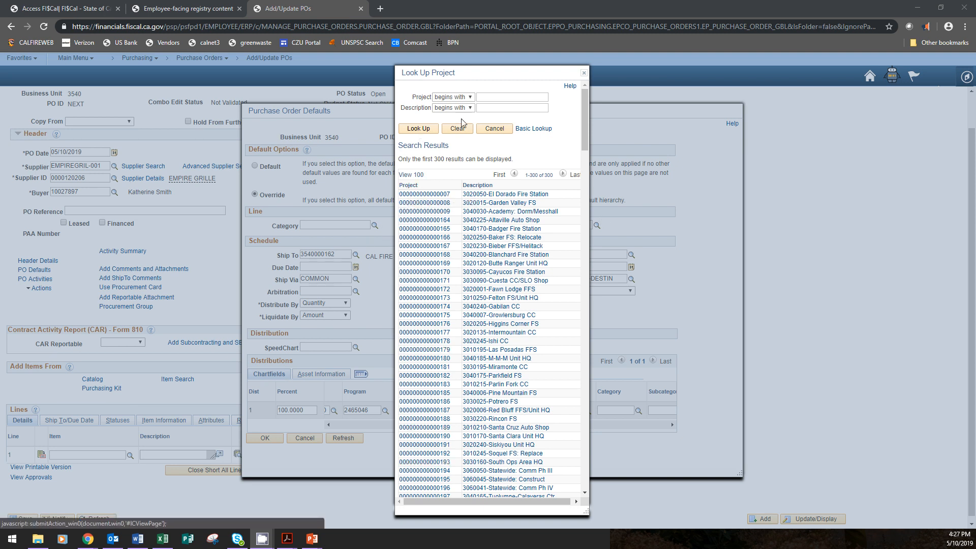
pyautogui.click(485, 97)
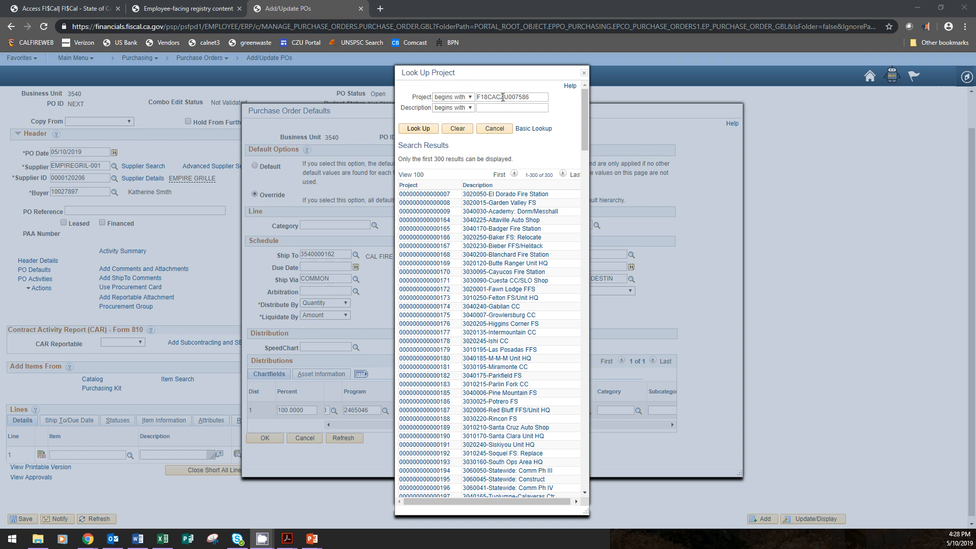
pyautogui.click(424, 130)
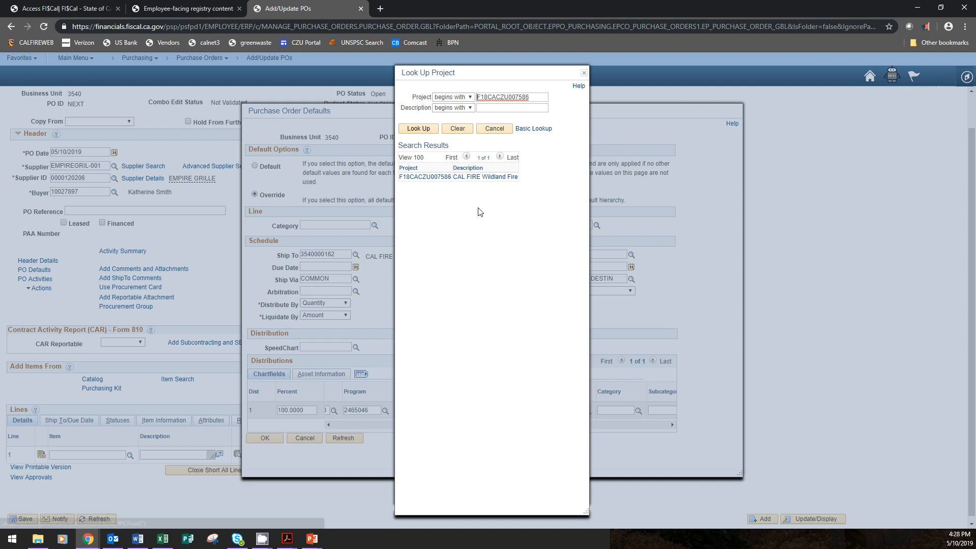
pyautogui.click(434, 179)
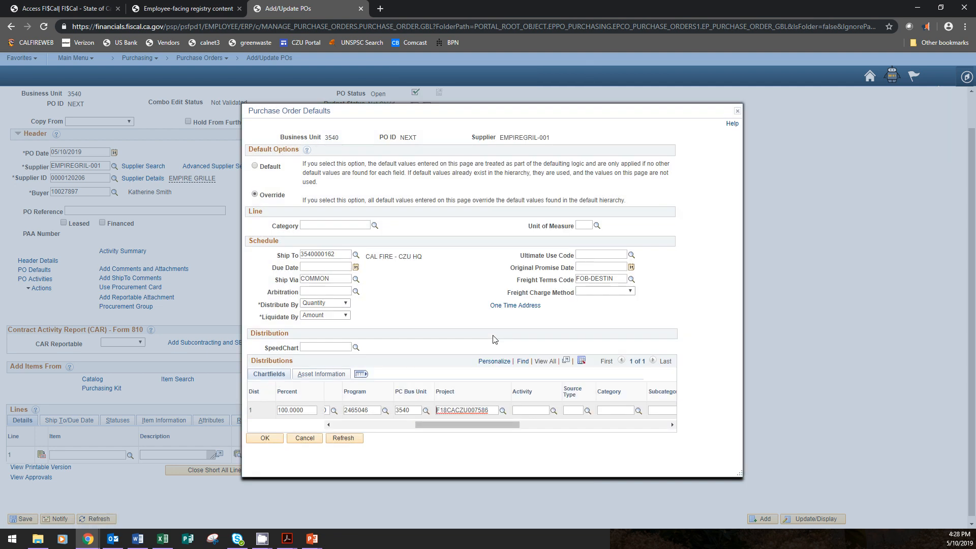
pyautogui.click(529, 411)
pyautogui.write('01')
# Accept the purchase order defaults and agree to change the Sales/Use Tax Destination to match the new Ship To
pyautogui.moveTo(466, 427); pyautogui.dragTo(351, 423)
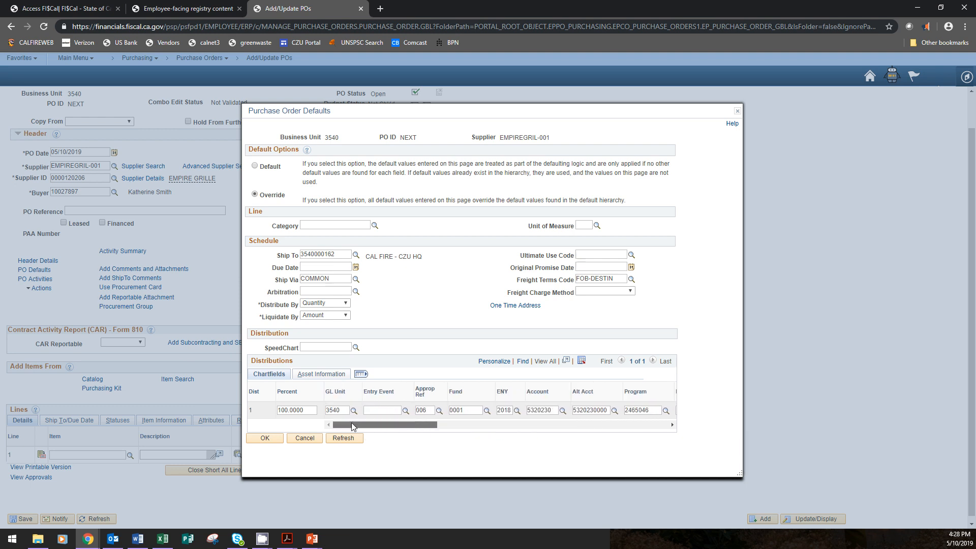
pyautogui.click(275, 441)
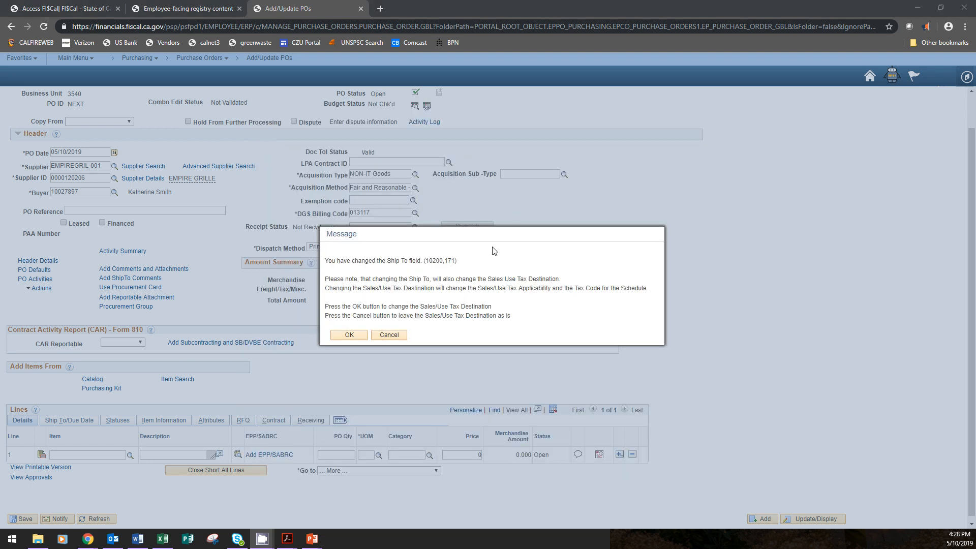
pyautogui.click(350, 335)
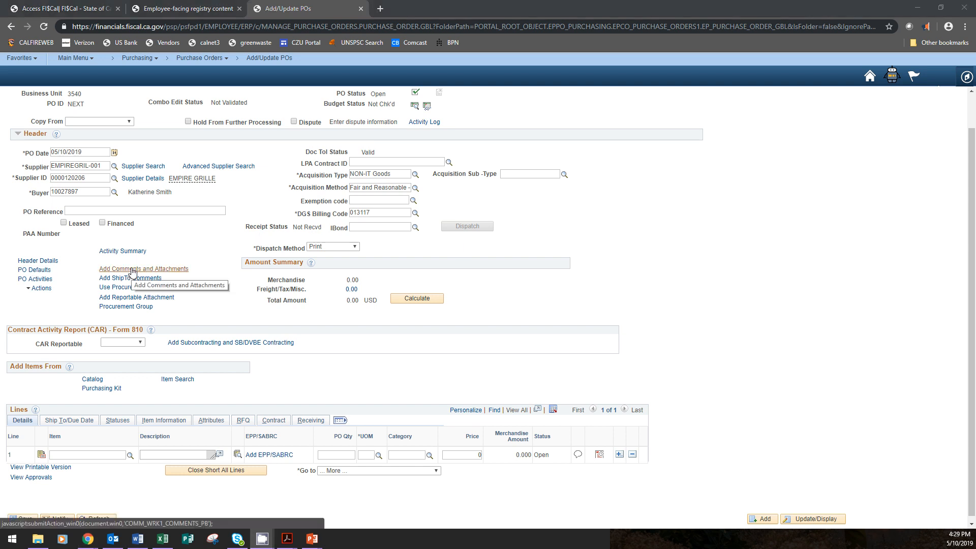
# Copy standard comment type CAF, ID 0011, into the PO header comments and mark it as Approval Justification
pyautogui.click(133, 271)
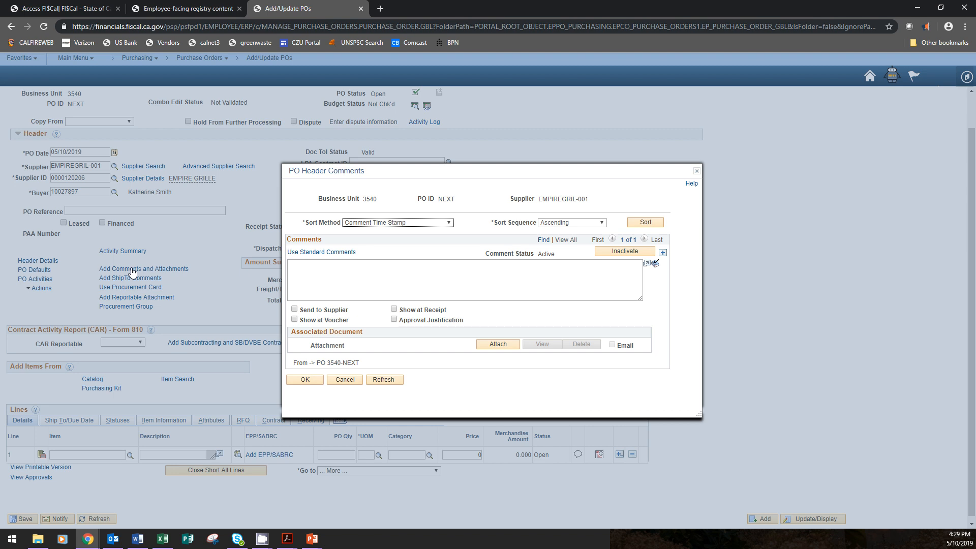
pyautogui.click(400, 280)
pyautogui.click(322, 254)
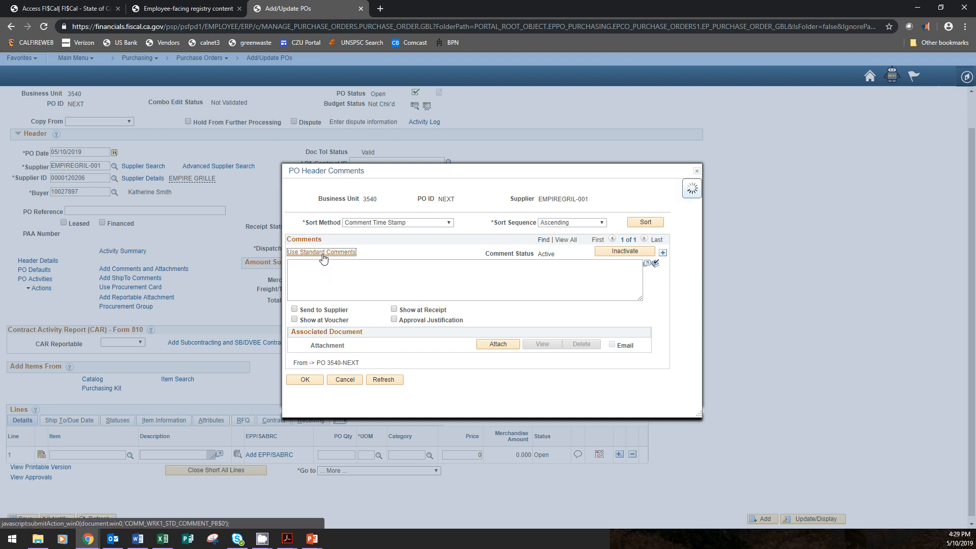
pyautogui.click(431, 239)
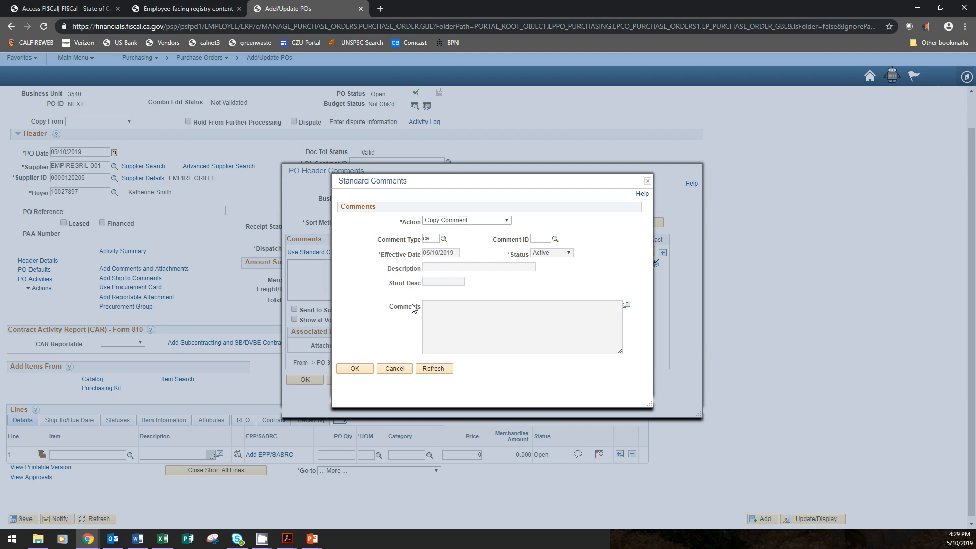
pyautogui.click(538, 241)
pyautogui.write('0011')
pyautogui.click(355, 368)
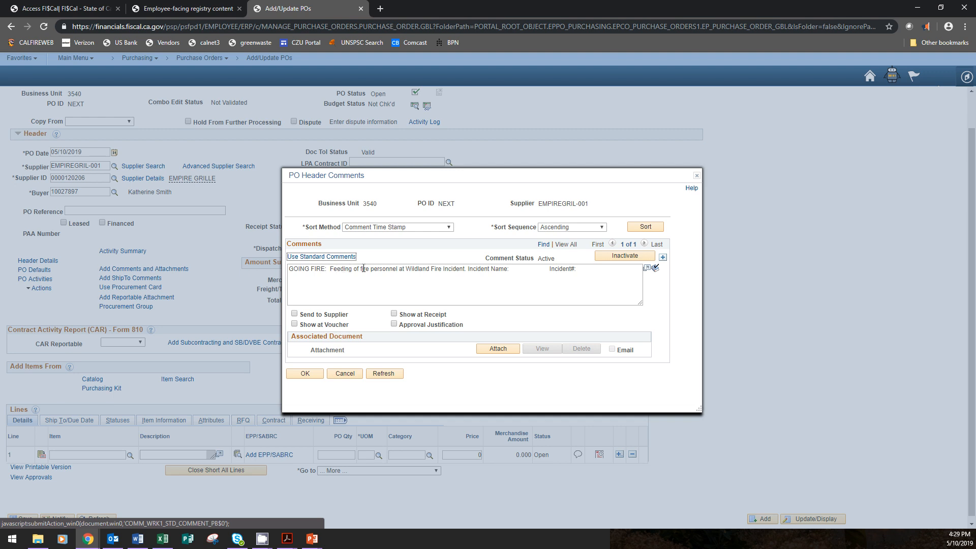
pyautogui.click(518, 269)
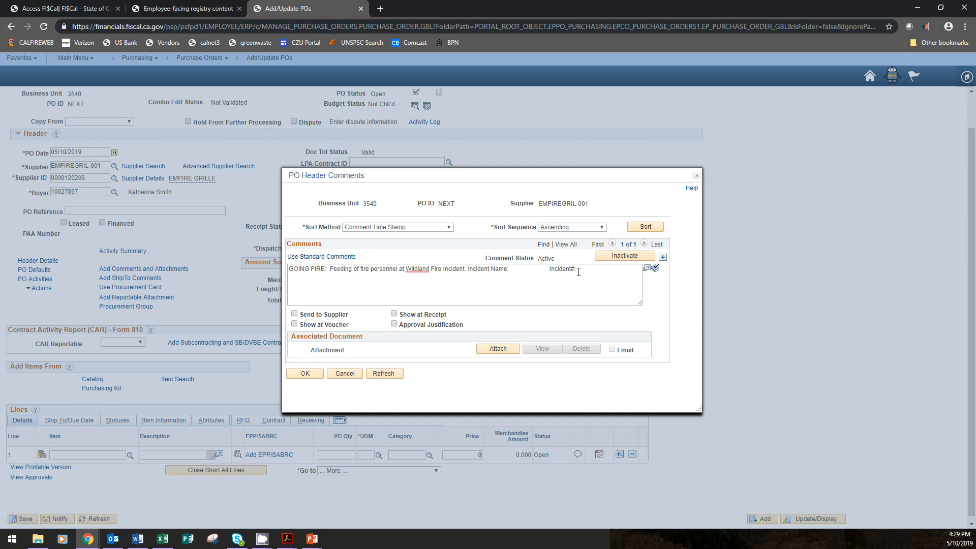
pyautogui.click(394, 325)
# Add a second PO header comment and open the standard comments for it
pyautogui.click(663, 260)
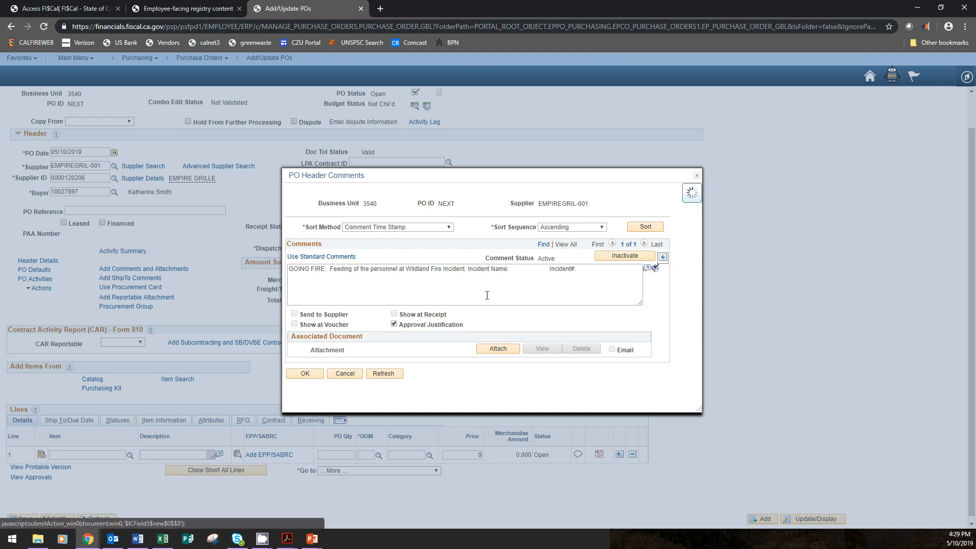
pyautogui.click(336, 254)
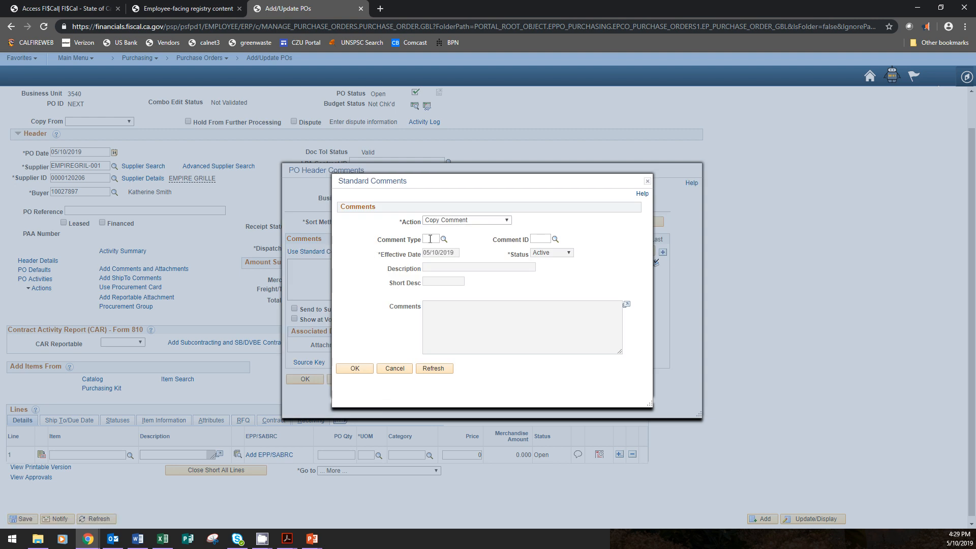
pyautogui.click(430, 239)
pyautogui.write('stw')
pyautogui.click(556, 241)
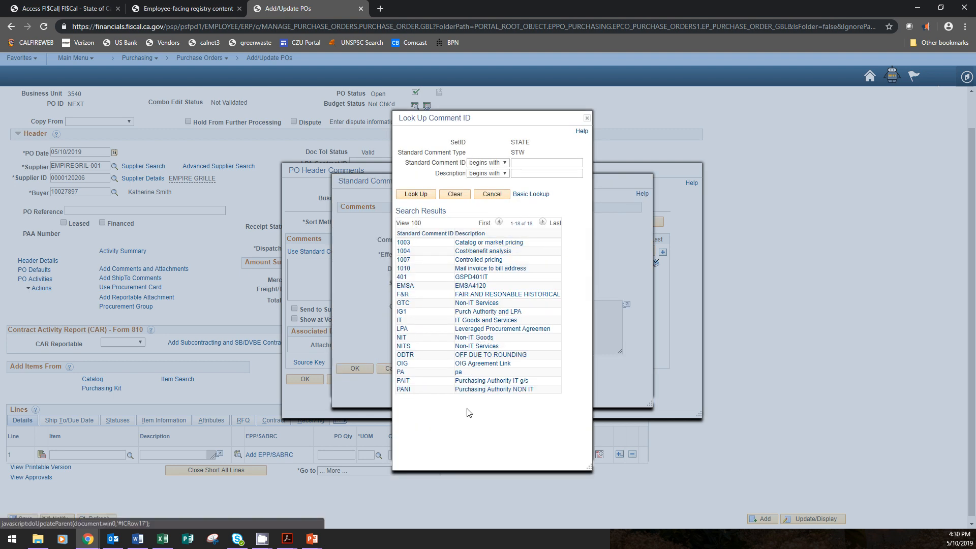
pyautogui.click(587, 118)
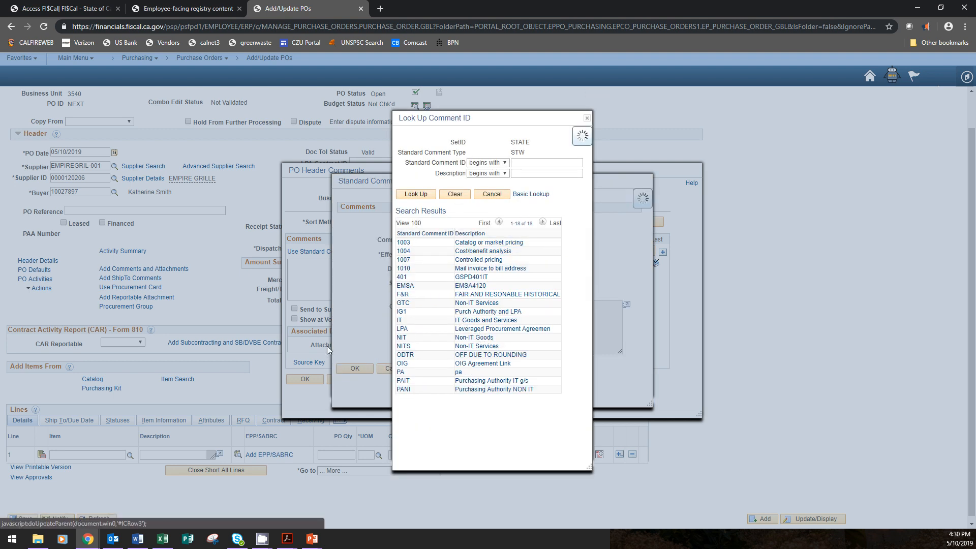
# Copy standard comment type CAF, ID 0026 (Tips), into the second header comment
pyautogui.moveTo(437, 239); pyautogui.dragTo(385, 241)
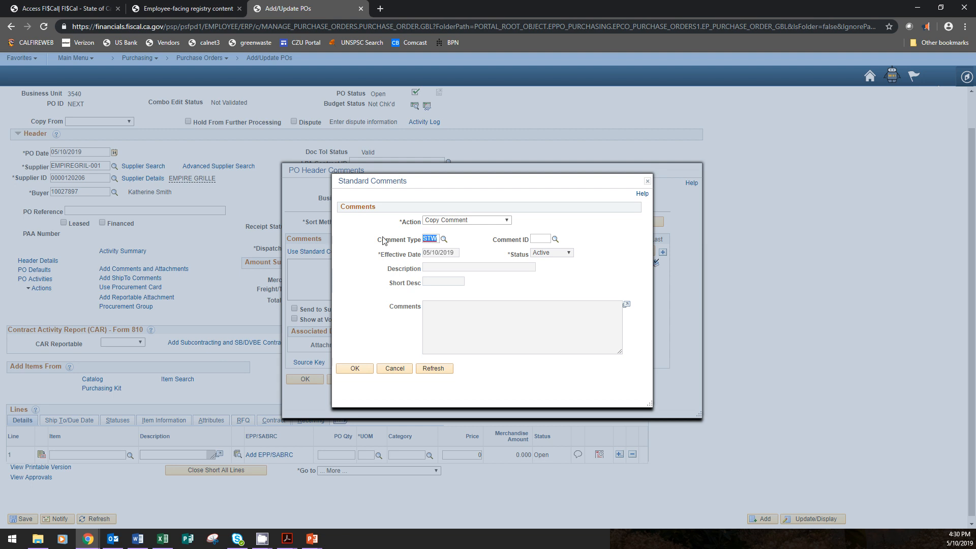
pyautogui.write('caf')
pyautogui.click(555, 240)
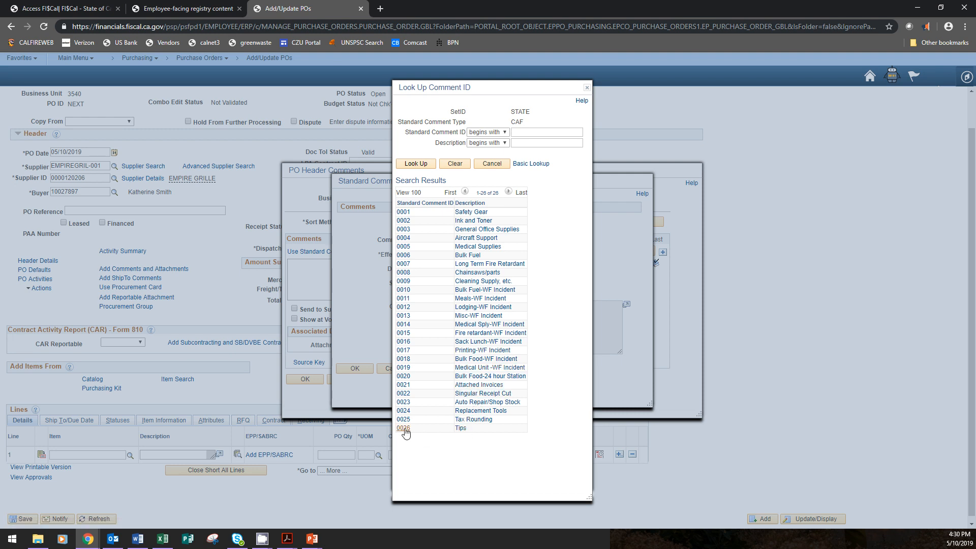
pyautogui.click(460, 429)
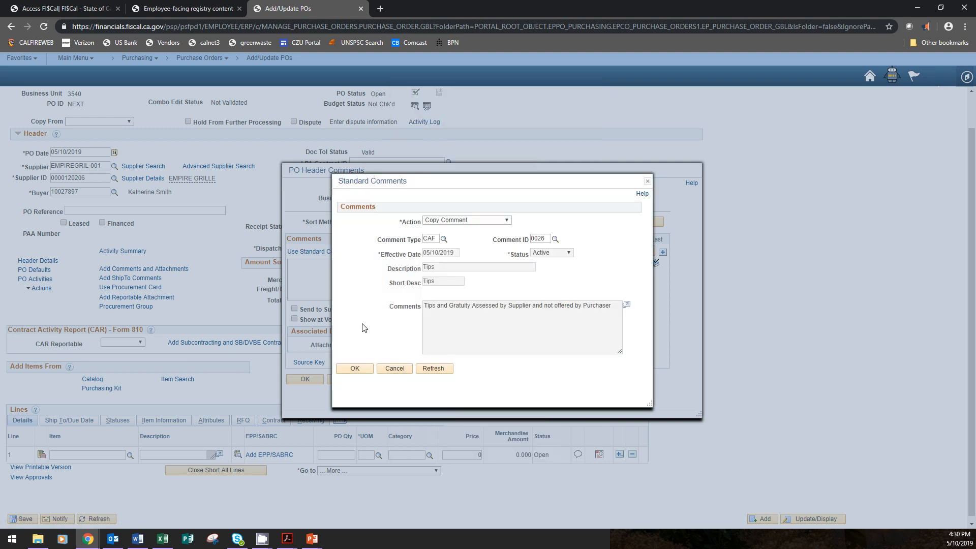
pyautogui.click(353, 370)
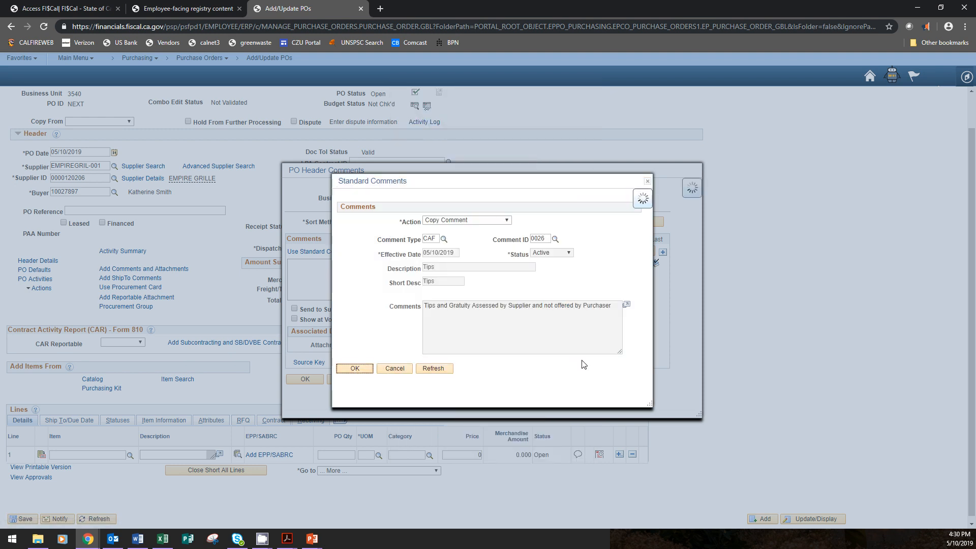
# Mark the tips comment as Show at Voucher, Send to Supplier and Show at Receipt
pyautogui.click(294, 324)
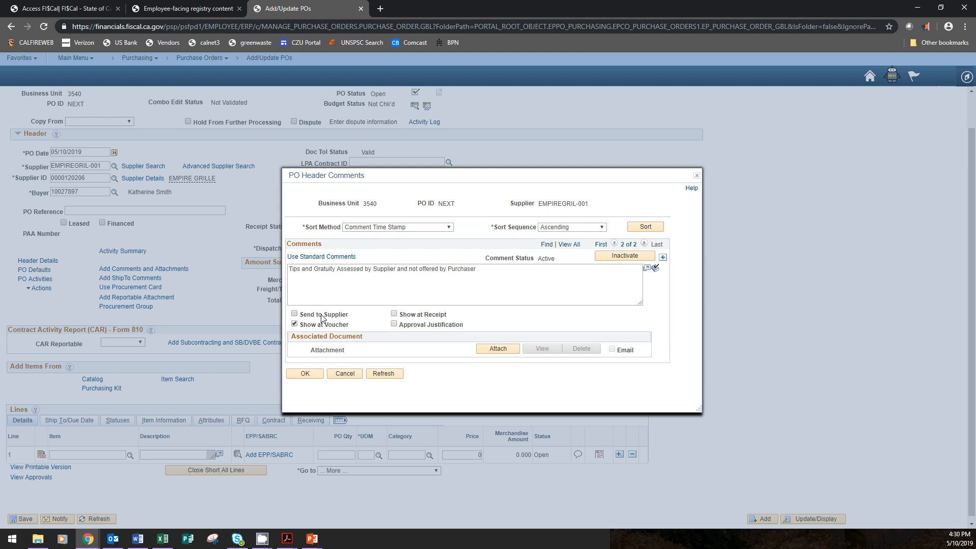
pyautogui.click(294, 313)
pyautogui.click(394, 314)
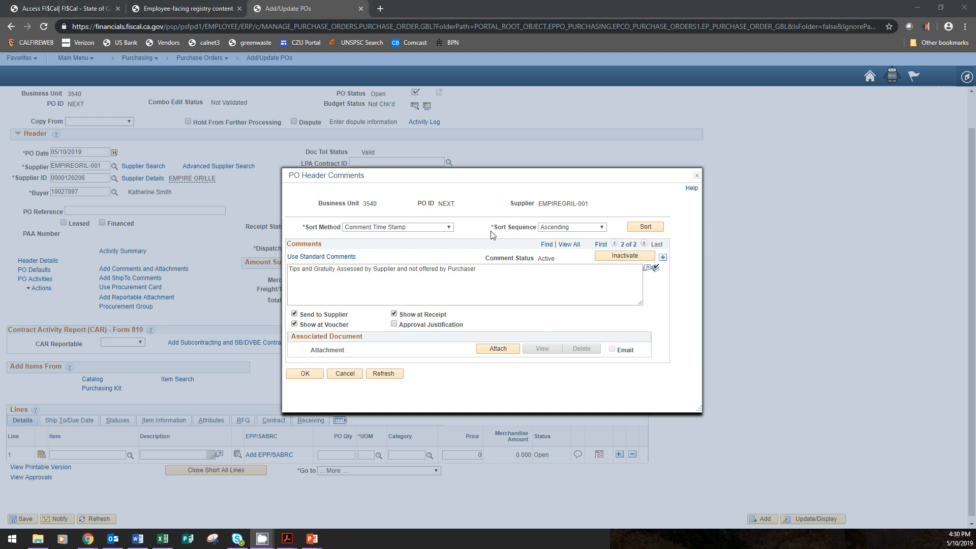
# Return to the first PO header comment about feeding fire personnel
pyautogui.click(614, 244)
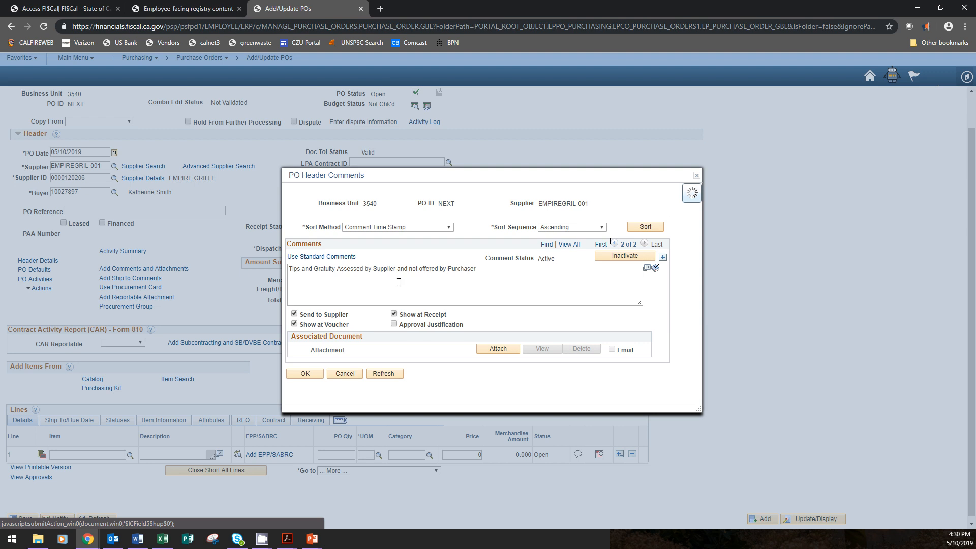
pyautogui.click(296, 272)
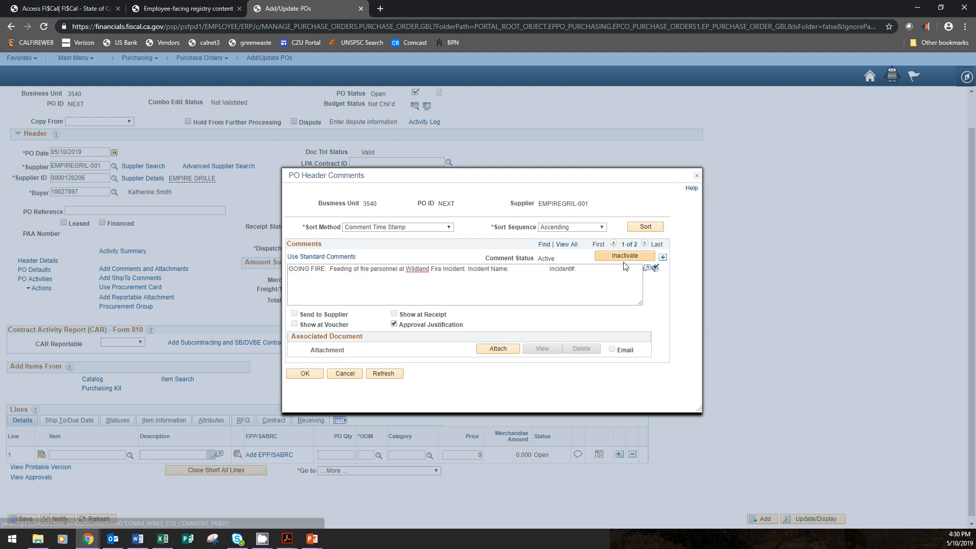
# Copy the first header comment's "GOING FIRE" feeding text into the second comment, on a line below the tips and gratuity text
pyautogui.click(582, 269)
pyautogui.moveTo(578, 269); pyautogui.dragTo(265, 274)
pyautogui.hotkey('ctrl', 'c')
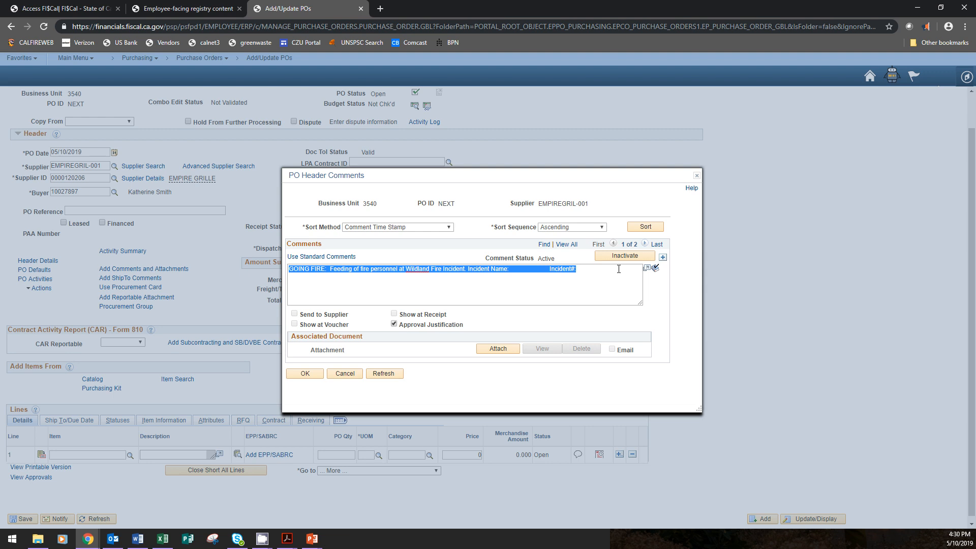
pyautogui.click(645, 243)
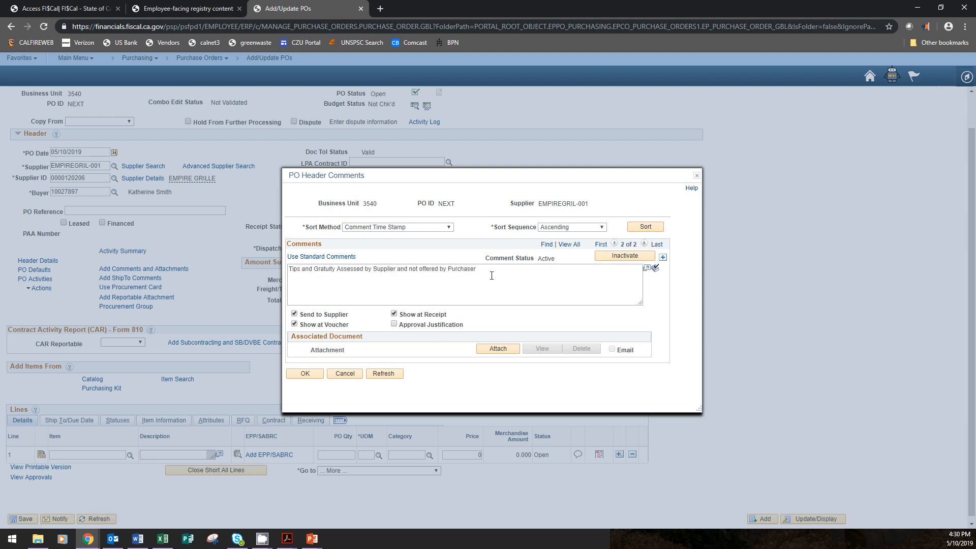
pyautogui.hotkey('ctrl', 'v')
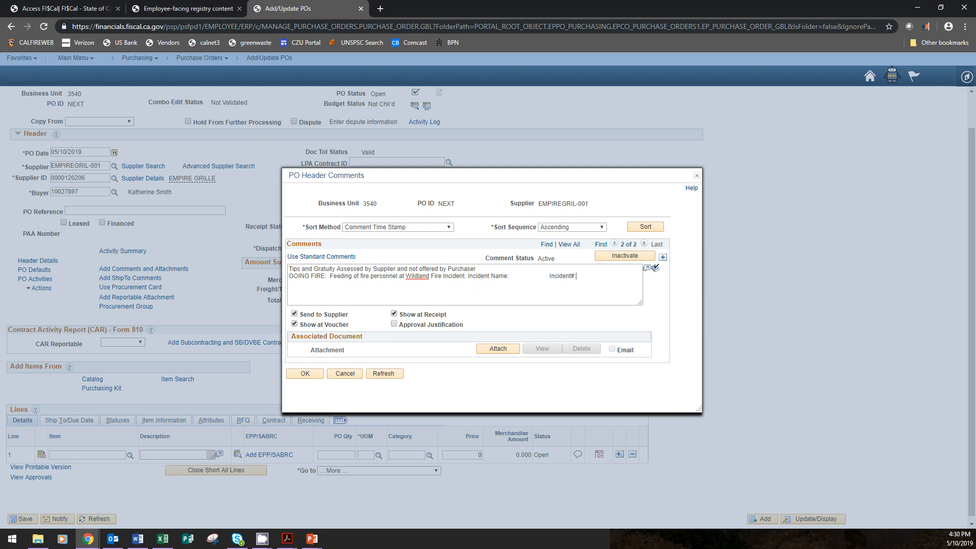
# Add a third PO header comment and copy standard comment type STW, ID NIT, into it
pyautogui.click(663, 258)
pyautogui.click(338, 252)
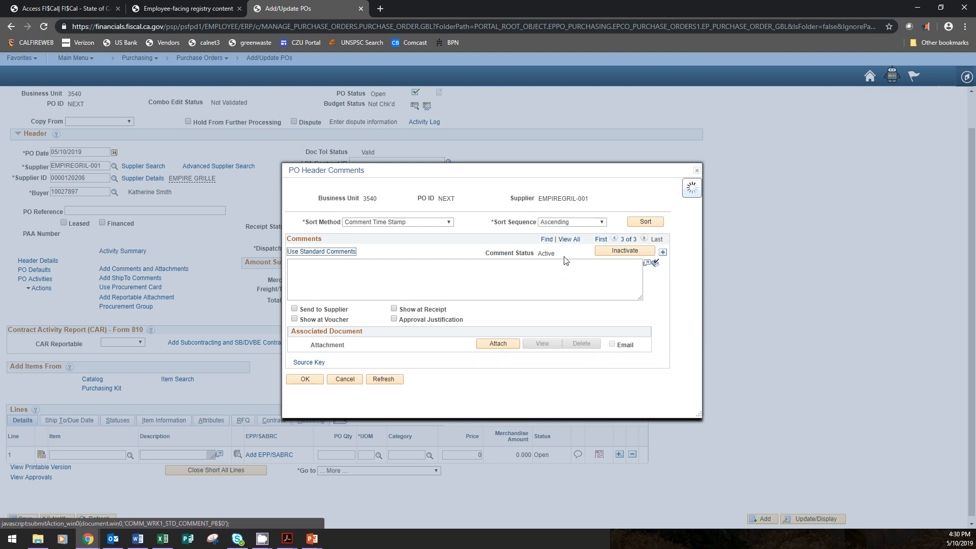
pyautogui.click(436, 240)
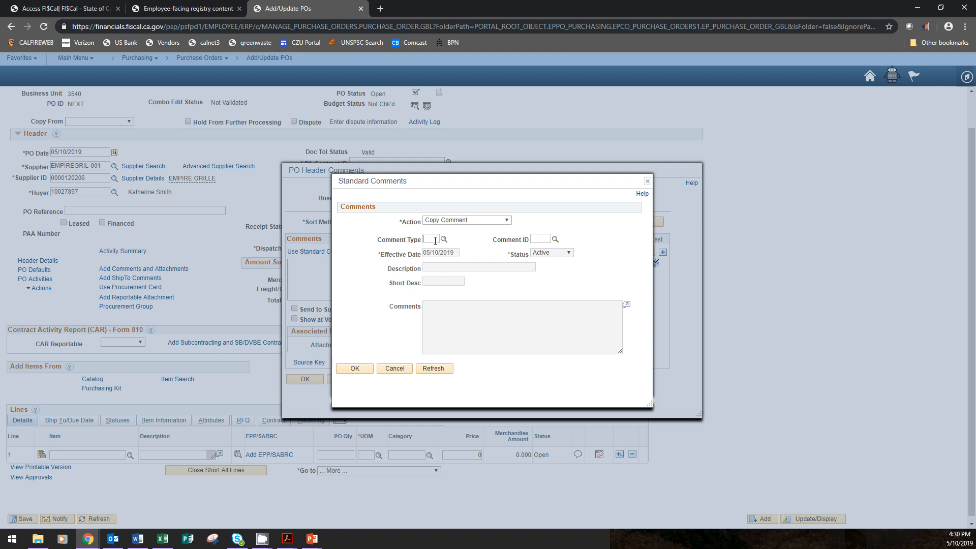
pyautogui.write('stw')
pyautogui.press('Tab')
pyautogui.write('nit')
pyautogui.click(361, 371)
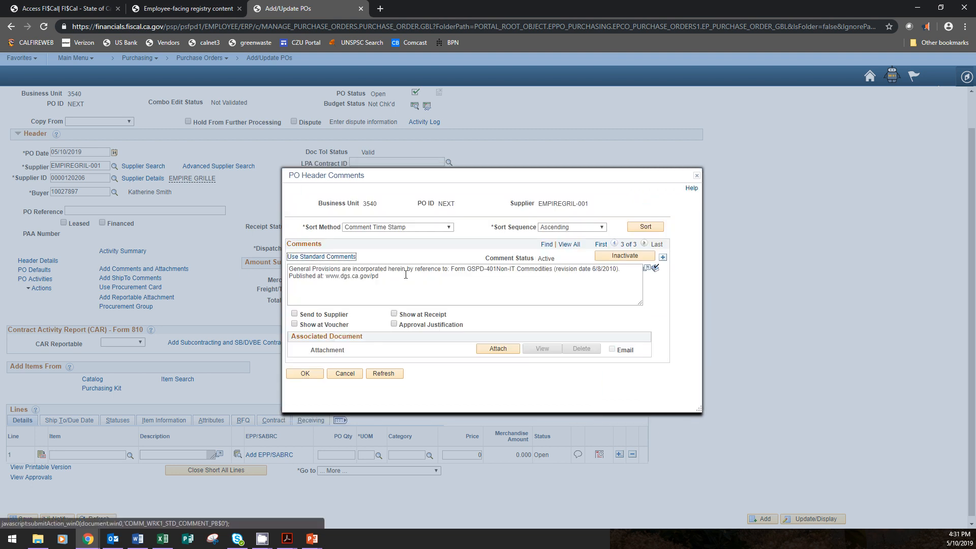
# Mark the General Provisions comment as Show at Voucher, Send to Supplier and Show at Receipt
pyautogui.click(321, 325)
pyautogui.click(329, 315)
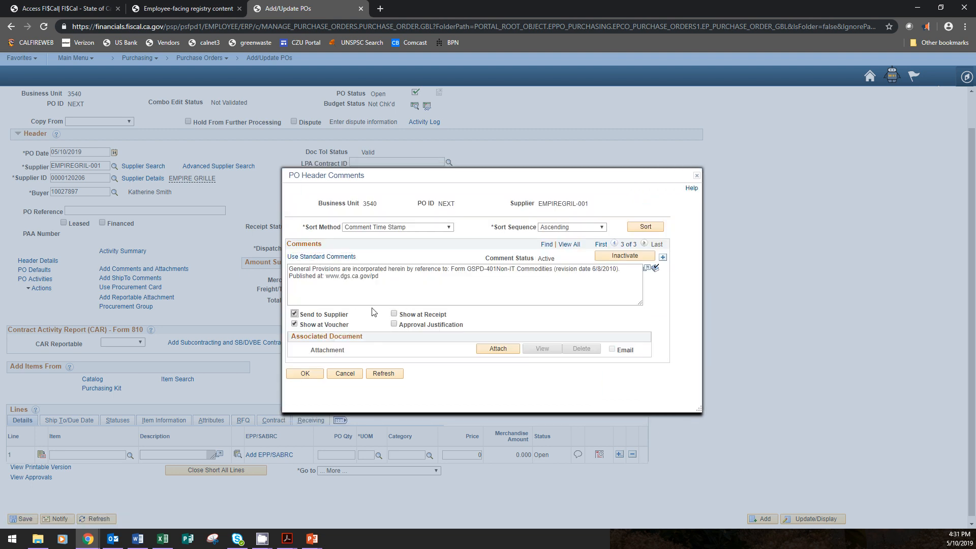
pyautogui.click(394, 314)
# Add a fourth PO header comment and highlight the line with the meal quantity and price in restaurant-incident-sample.pdf in Acrobat
pyautogui.click(663, 258)
pyautogui.hotkey('alt', 'Tab')
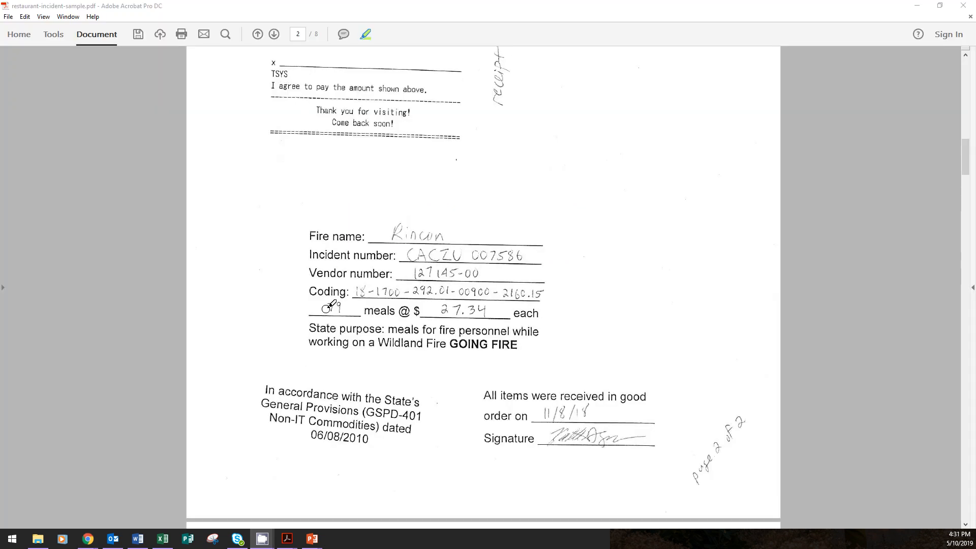
pyautogui.moveTo(305, 305); pyautogui.dragTo(556, 306)
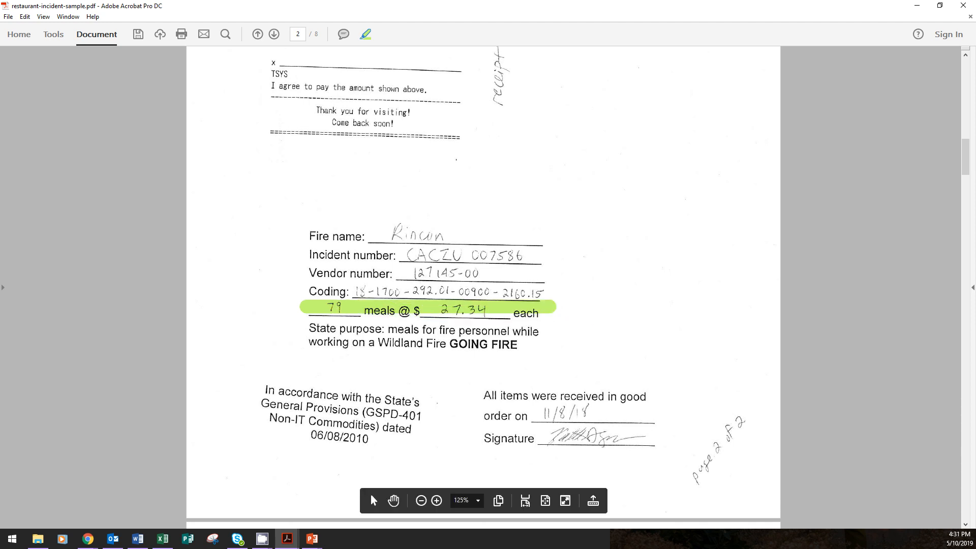
pyautogui.hotkey('alt', 'Tab')
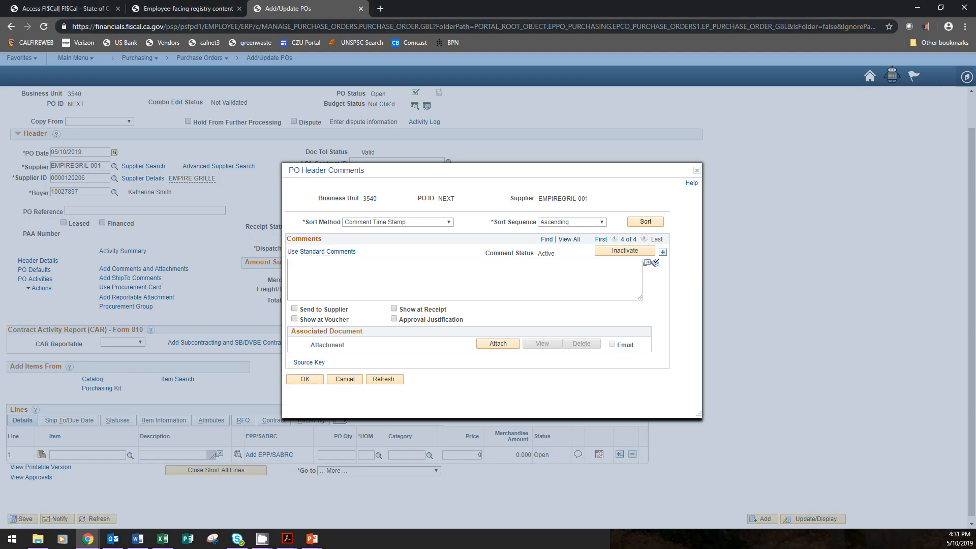
# Enter "79 meals at $27.34 each." as the fourth comment, mark it for voucher, supplier and receipt, and accept the header comments
pyautogui.write('79 meals at $27.34 each.')
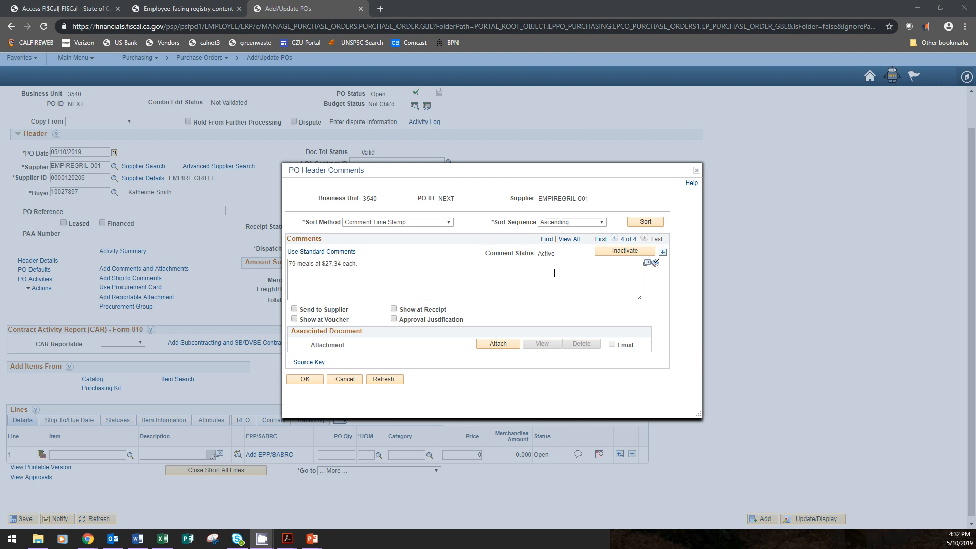
pyautogui.click(323, 320)
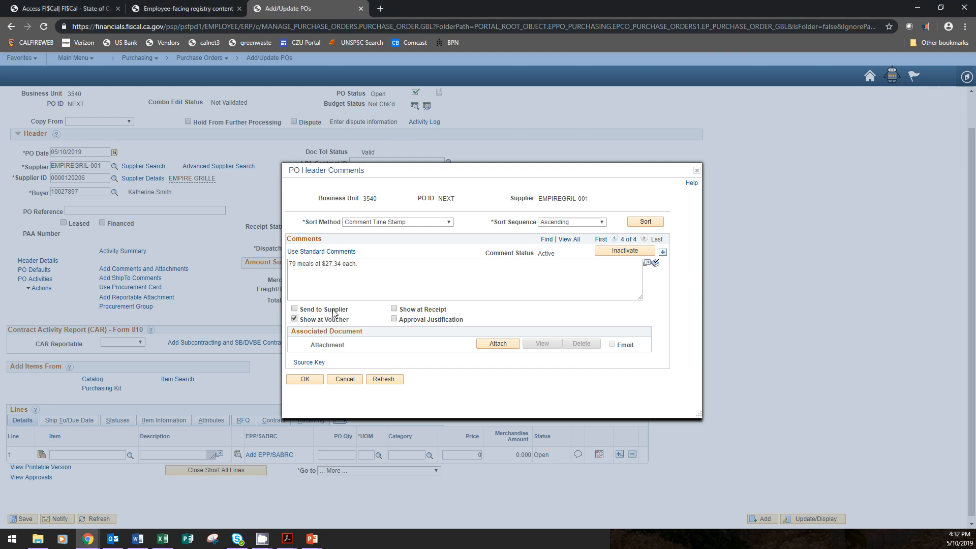
pyautogui.click(331, 311)
pyautogui.click(440, 309)
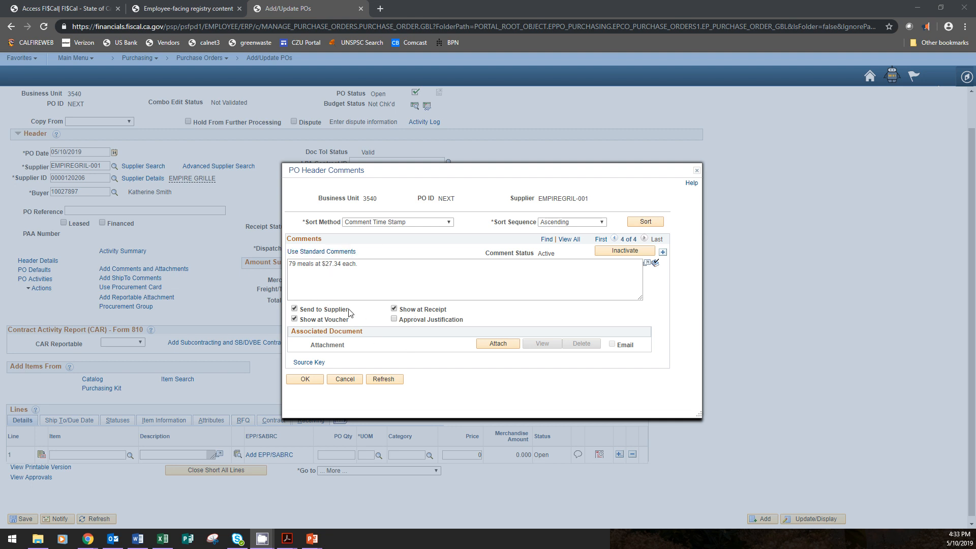
pyautogui.click(305, 379)
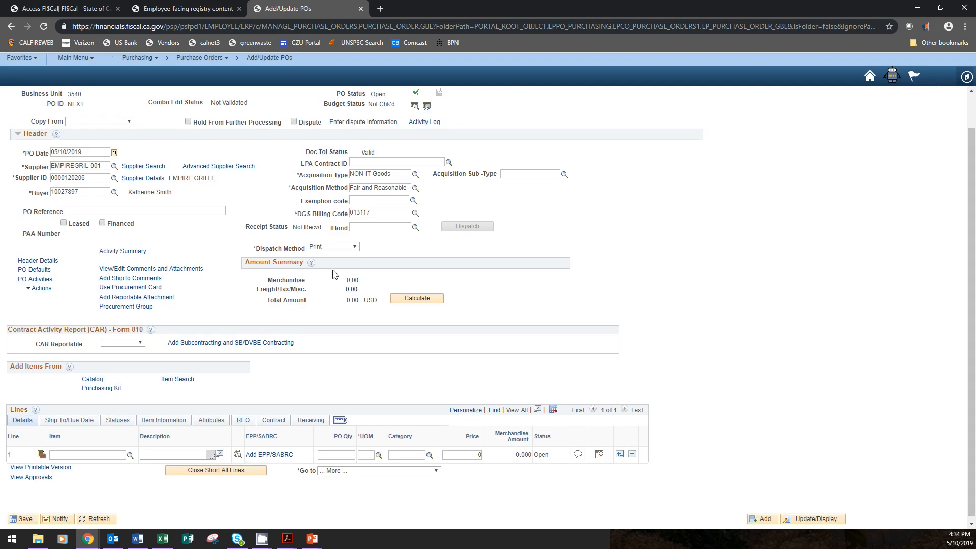
# Assign the Visa procurement card to the purchase order by choosing its card number as the override, and accept it
pyautogui.click(122, 288)
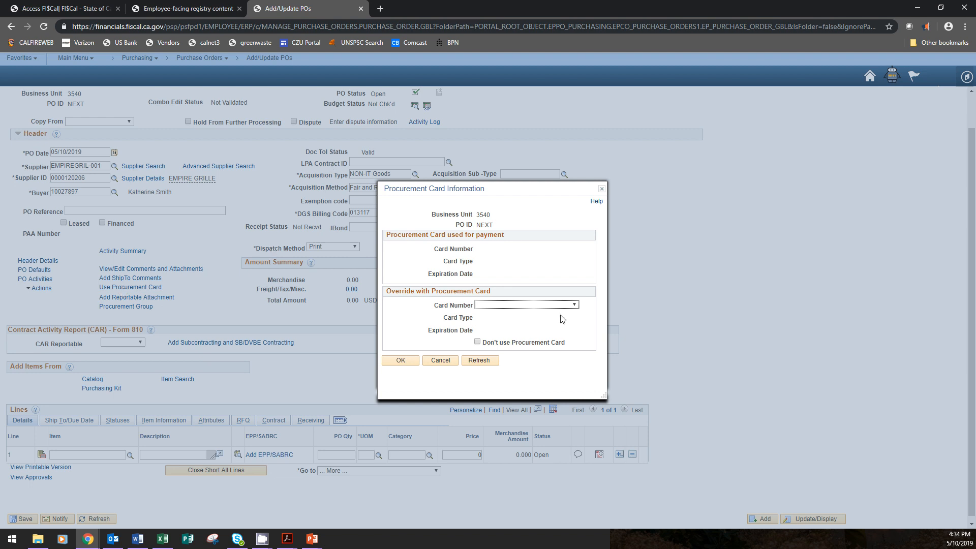
pyautogui.click(575, 305)
pyautogui.click(510, 321)
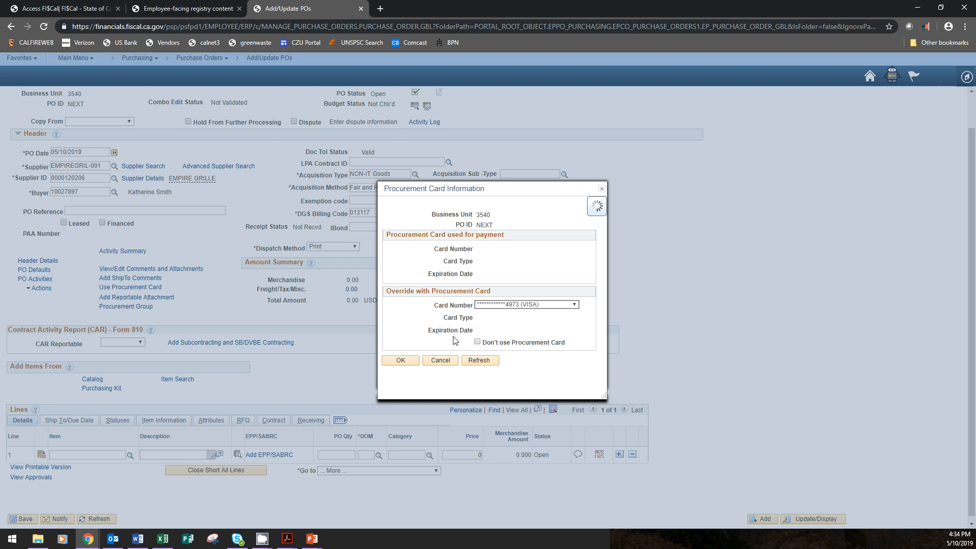
pyautogui.click(400, 361)
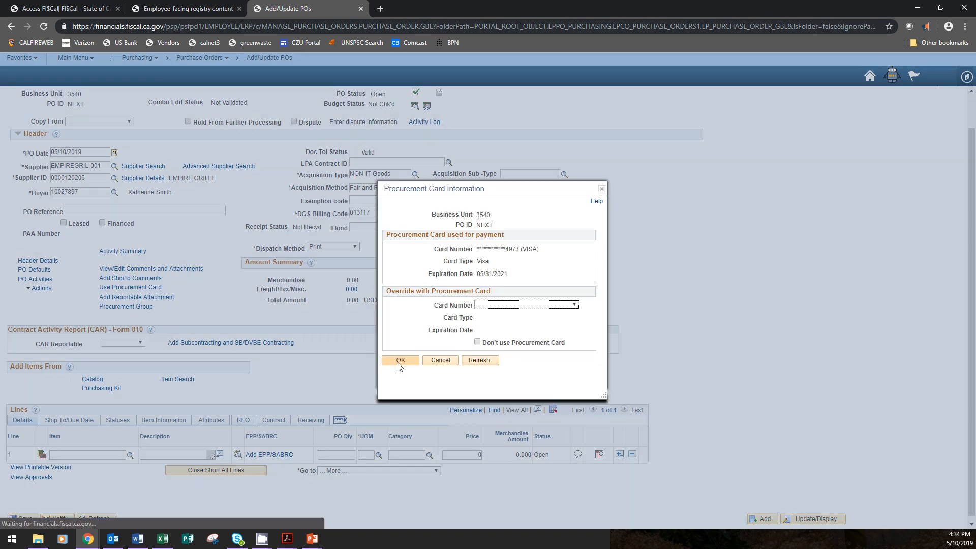
pyautogui.click(399, 363)
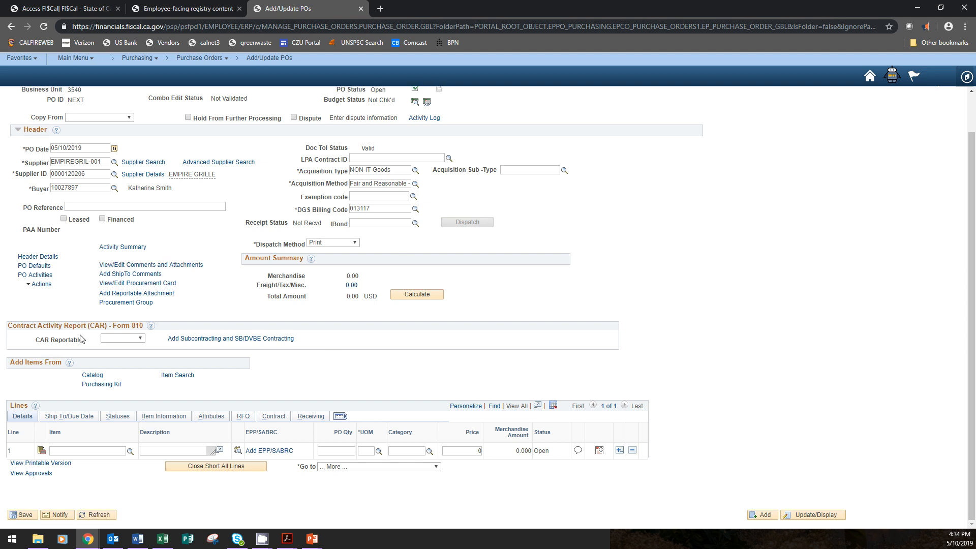
# Set CAR Reportable to Yes for the purchase order and decline to provide subcontracting information
pyautogui.click(137, 339)
pyautogui.click(129, 363)
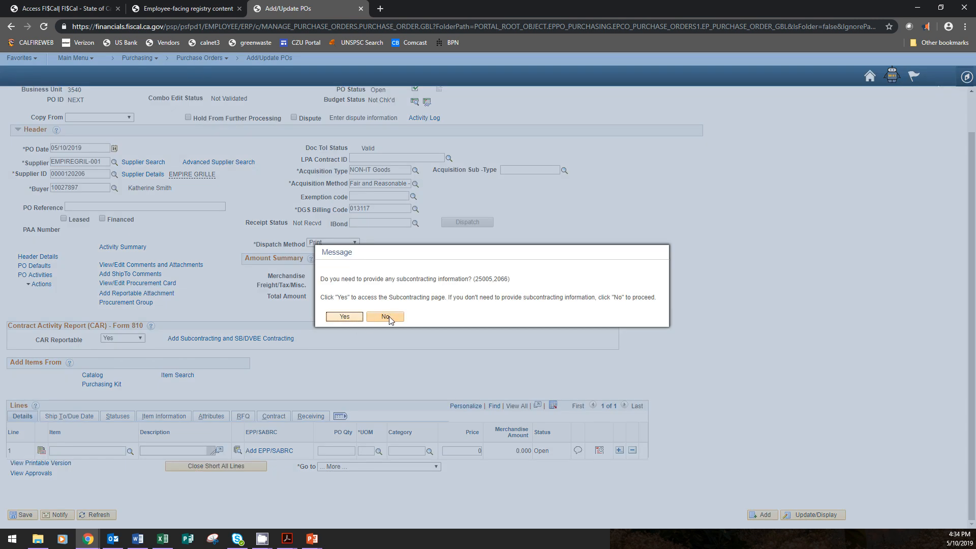
pyautogui.click(385, 317)
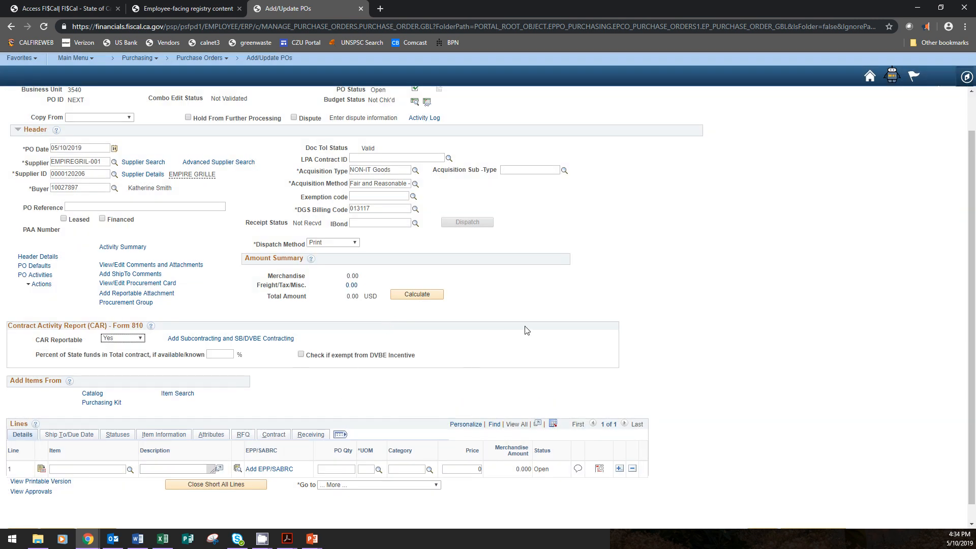
pyautogui.moveTo(36, 338); pyautogui.dragTo(407, 342)
pyautogui.click(501, 342)
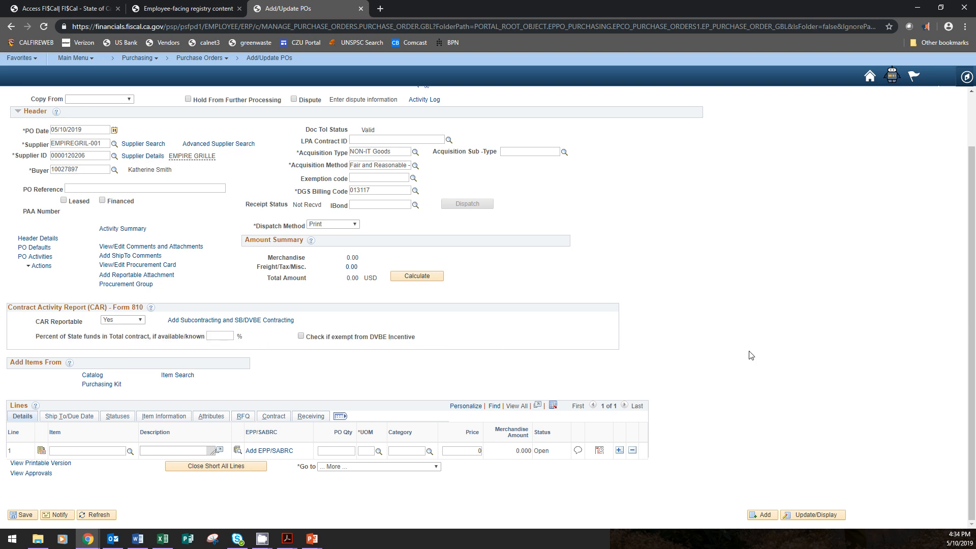
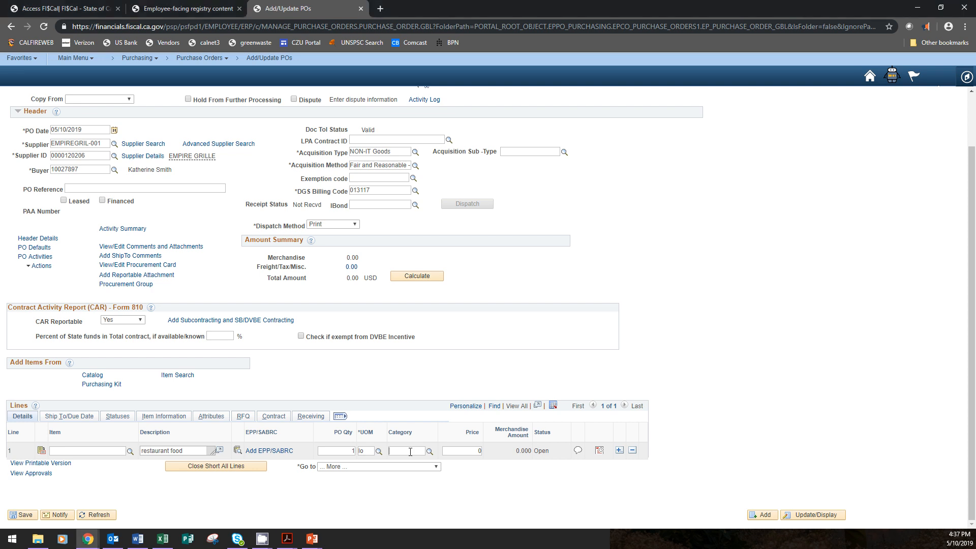
# Set the restaurant food line's category to 50190000 and price to 1548.35, and add 3 more purchase order lines
pyautogui.write('50190000')
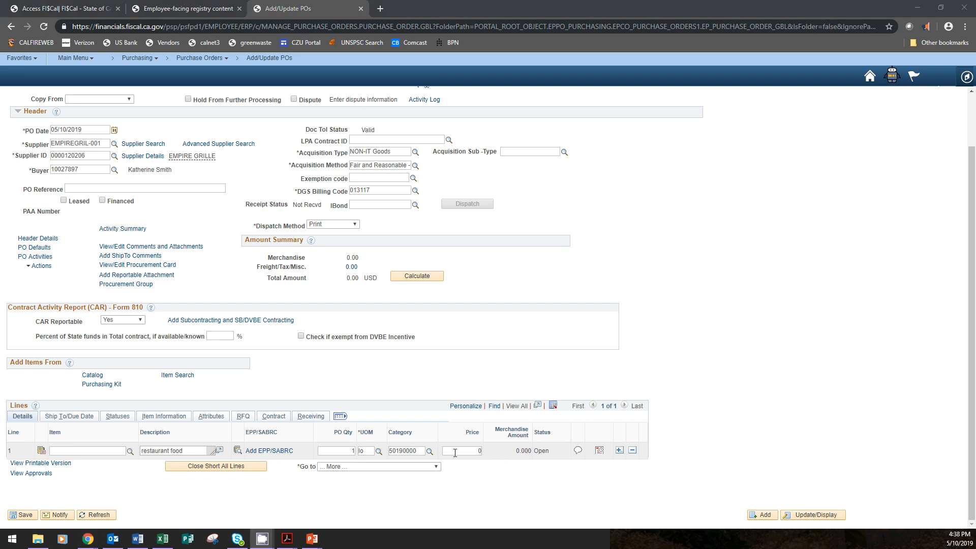
pyautogui.moveTo(455, 453); pyautogui.dragTo(485, 449)
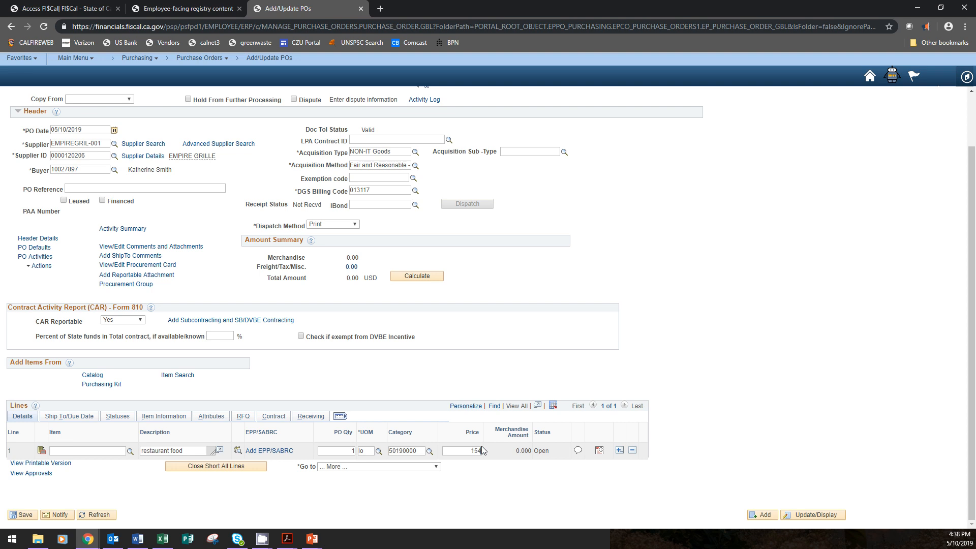
pyautogui.write('1548.35')
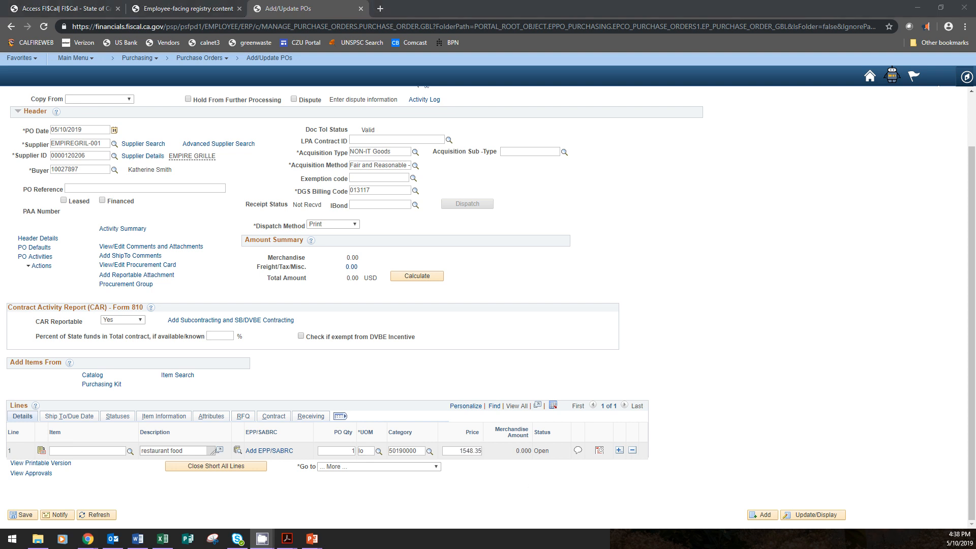
pyautogui.click(620, 451)
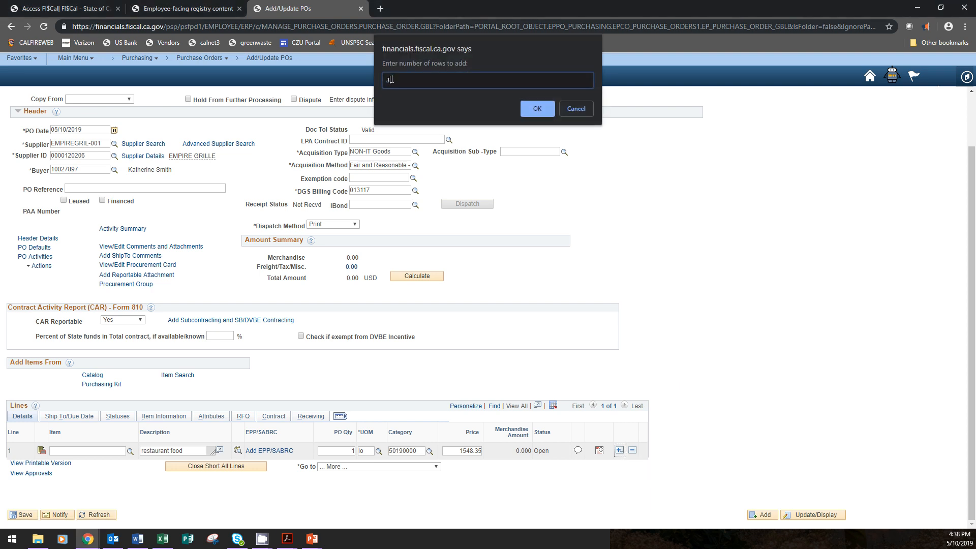
pyautogui.write('3')
pyautogui.click(538, 109)
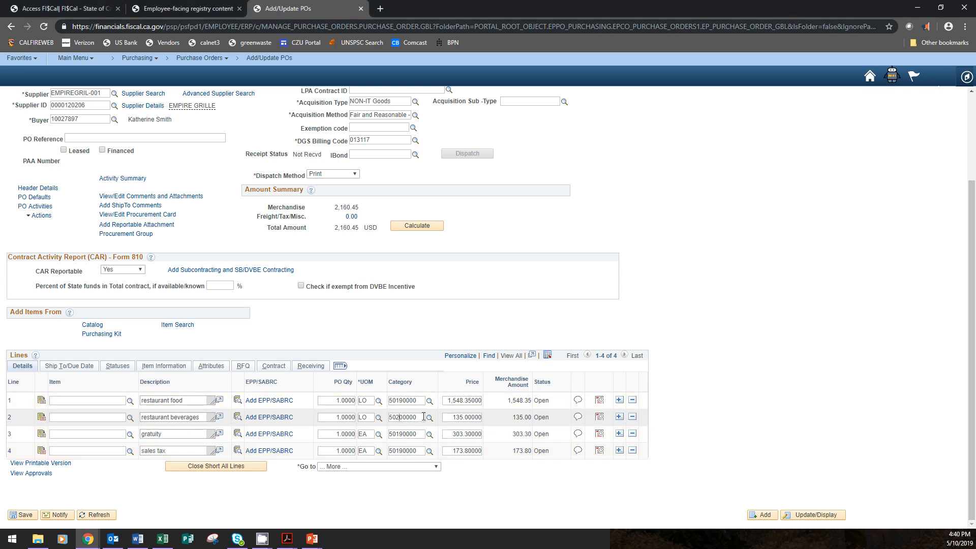
# Set the tax applicability of the restaurant food line's schedule to Item is Exempt, calculate the SUT and accept it
pyautogui.moveTo(422, 417); pyautogui.dragTo(390, 418)
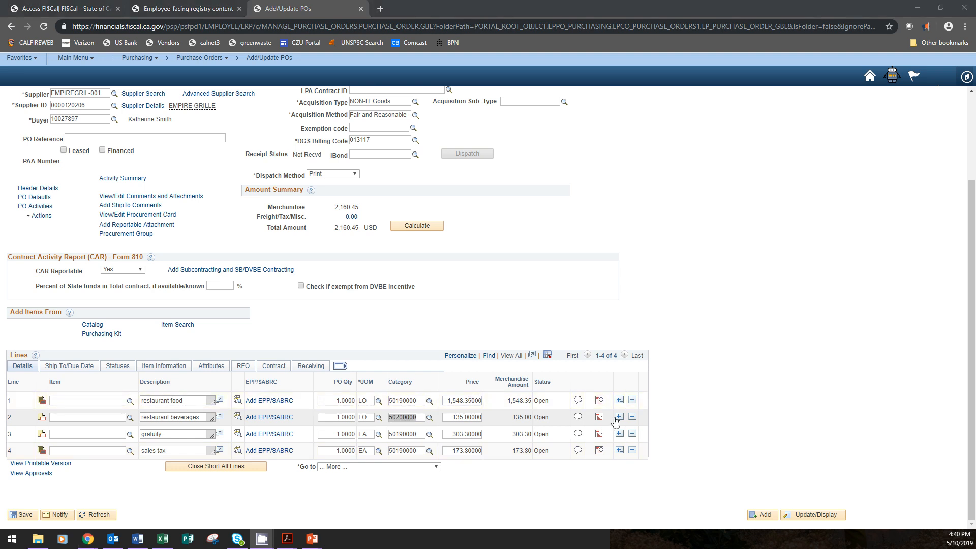
pyautogui.click(600, 401)
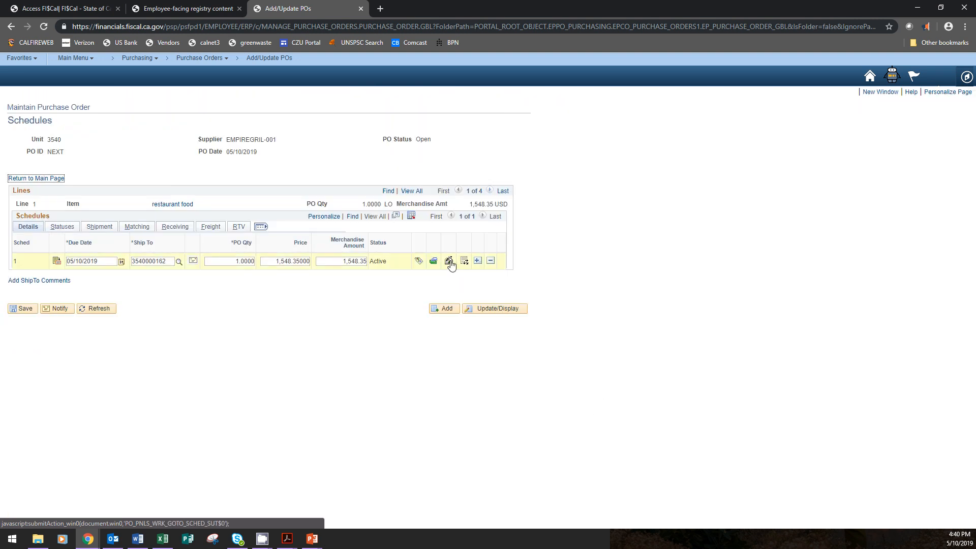
pyautogui.click(449, 262)
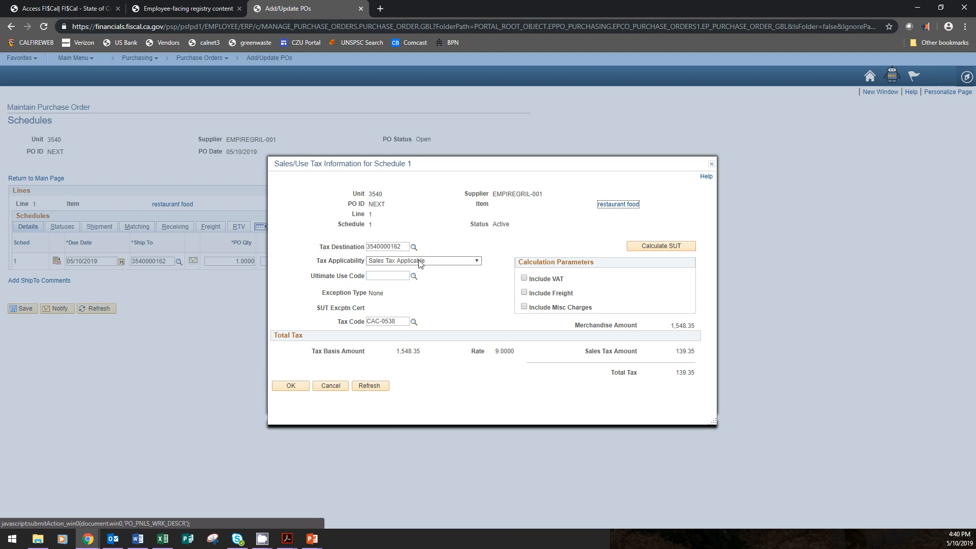
pyautogui.click(418, 261)
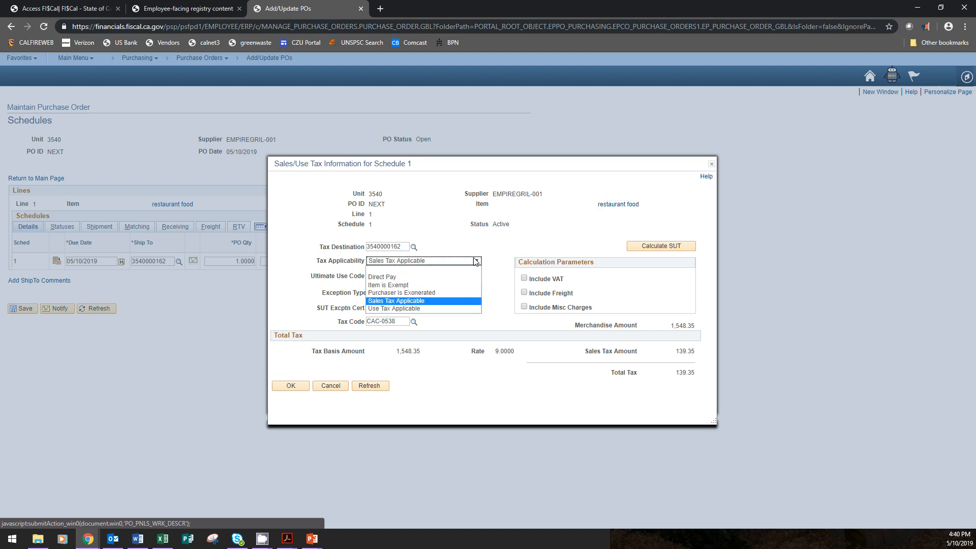
pyautogui.click(389, 285)
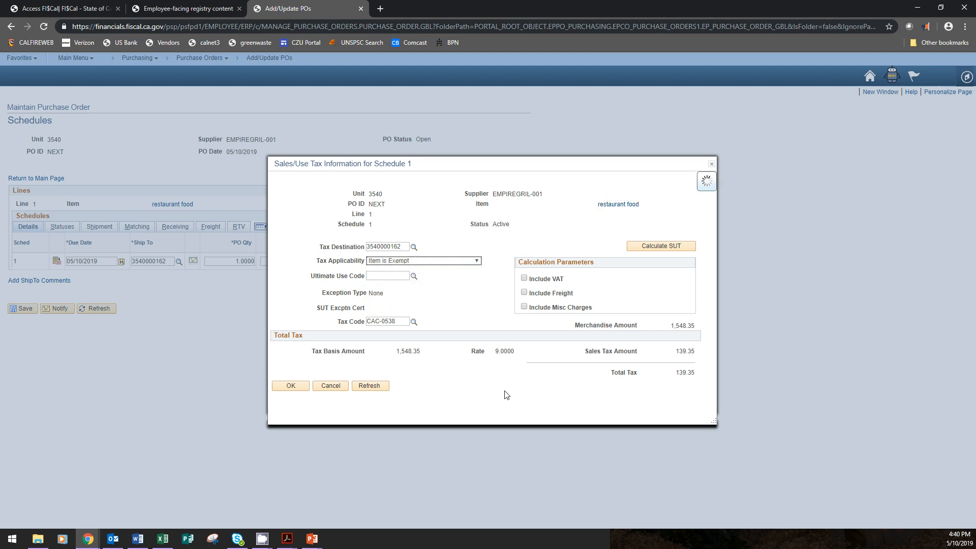
pyautogui.click(667, 246)
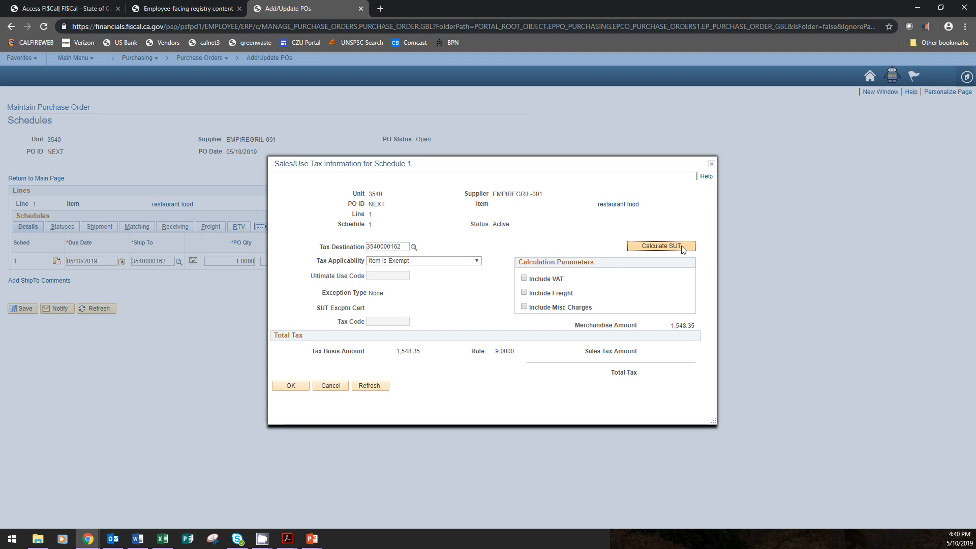
pyautogui.click(278, 387)
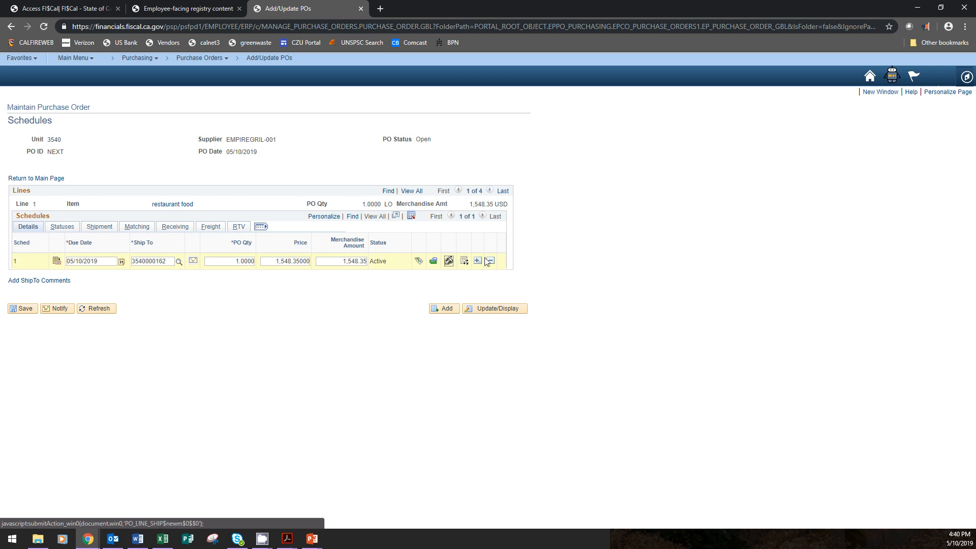
# Review the Tax Applicability options in the restaurant food schedule's sales/use tax information and leave without changing them
pyautogui.click(449, 263)
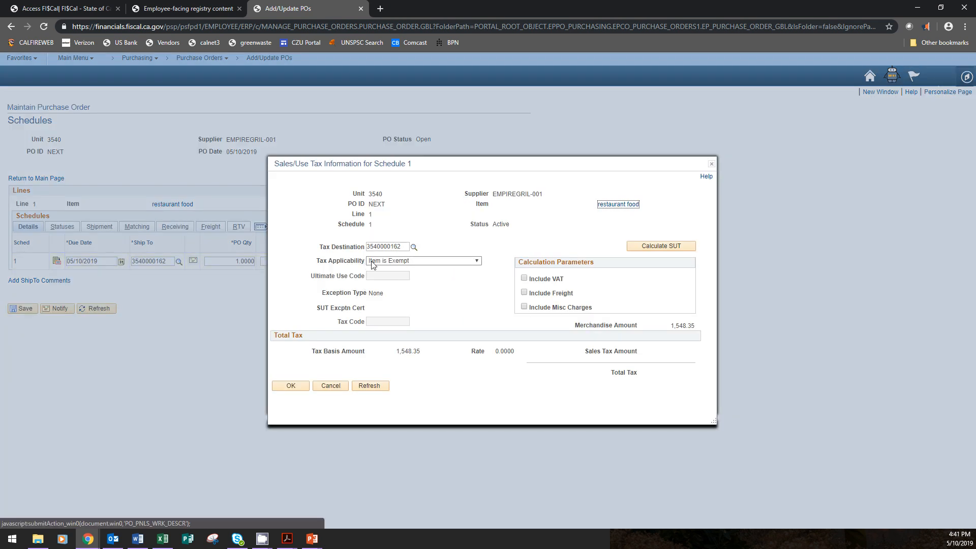
pyautogui.click(395, 261)
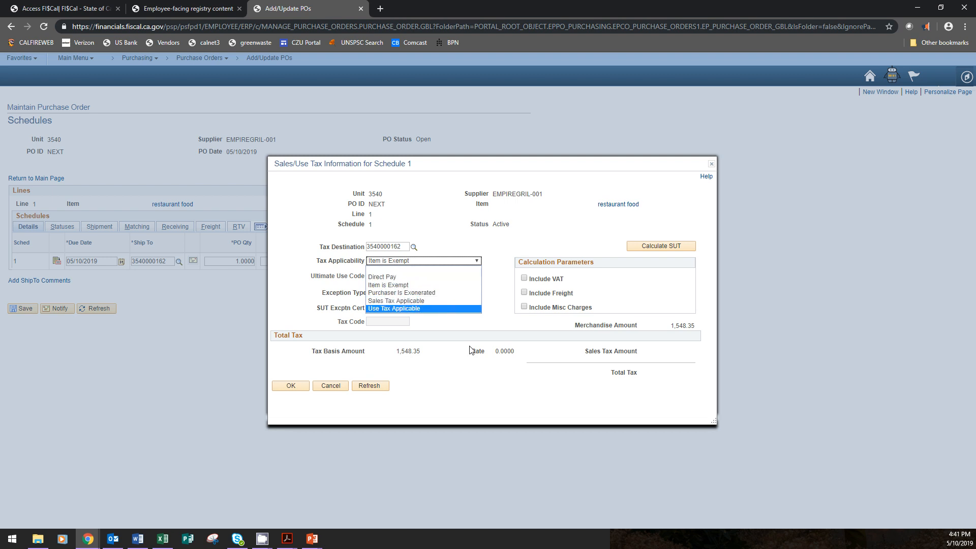
pyautogui.click(465, 396)
pyautogui.click(333, 387)
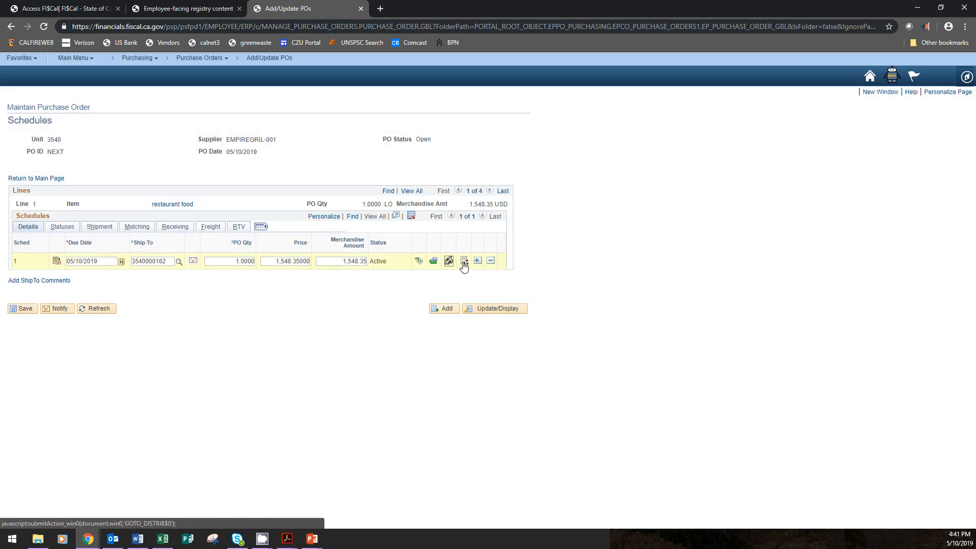
# Review the chartfields from GL Unit through Project in the distribution of the restaurant food schedule and accept them
pyautogui.click(464, 262)
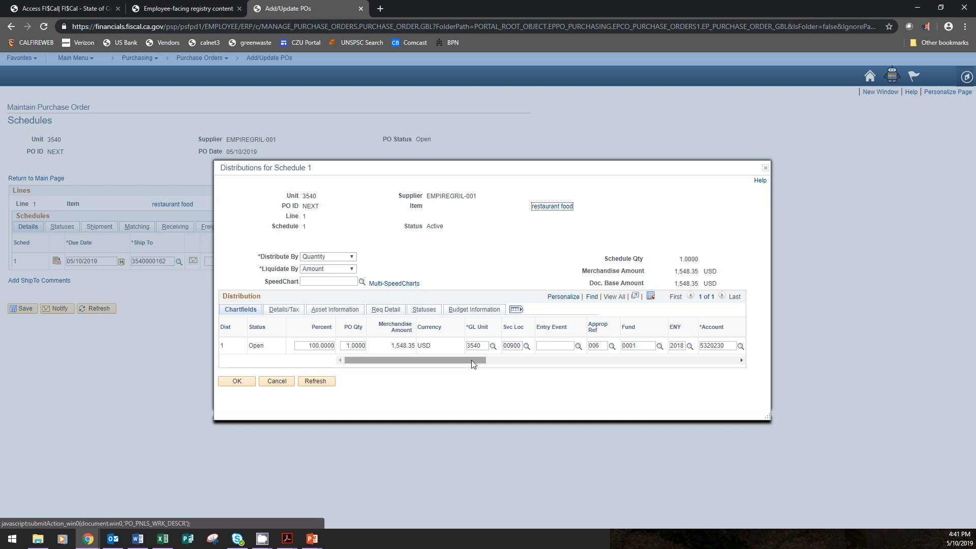
pyautogui.moveTo(473, 364); pyautogui.dragTo(530, 373)
pyautogui.doubleClick(559, 344)
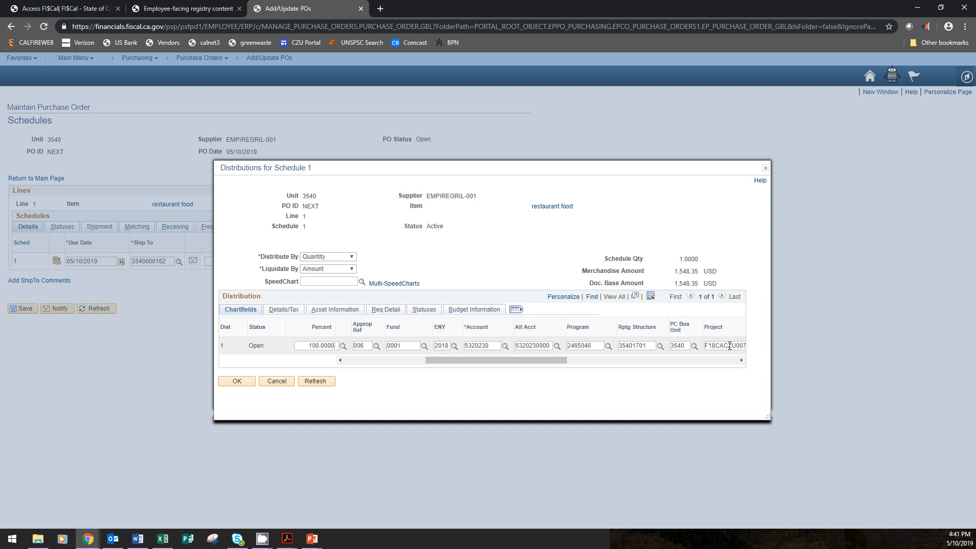
pyautogui.moveTo(533, 359); pyautogui.dragTo(414, 357)
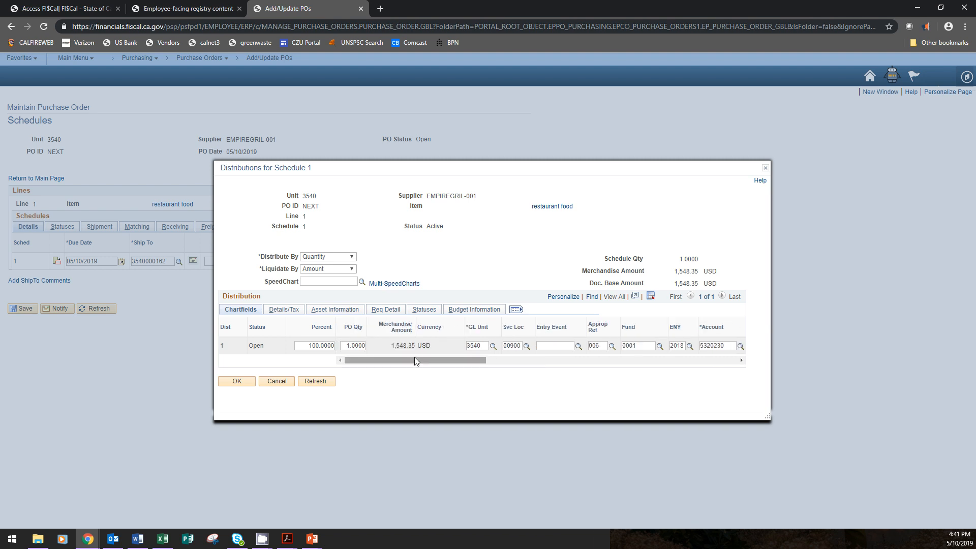
pyautogui.click(239, 381)
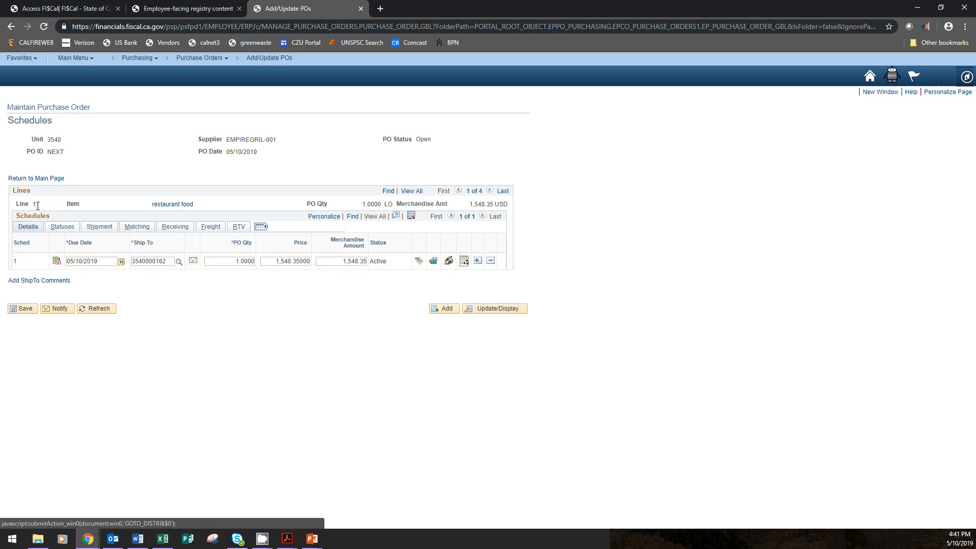
# Return to the purchase order's main page and check its total amount and the options for saving and submitting for approval
pyautogui.click(54, 179)
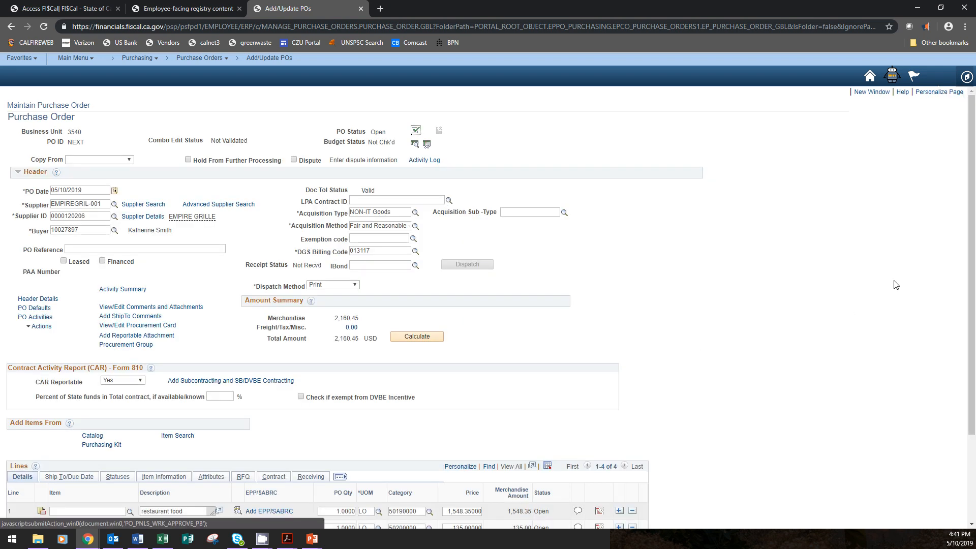
pyautogui.scroll(-3, 778, 465)
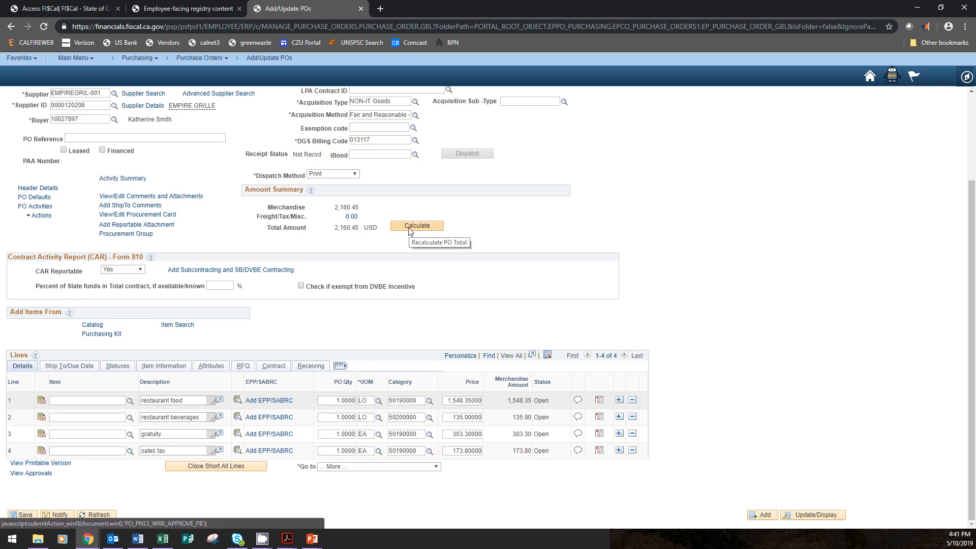
pyautogui.moveTo(335, 229); pyautogui.dragTo(362, 231)
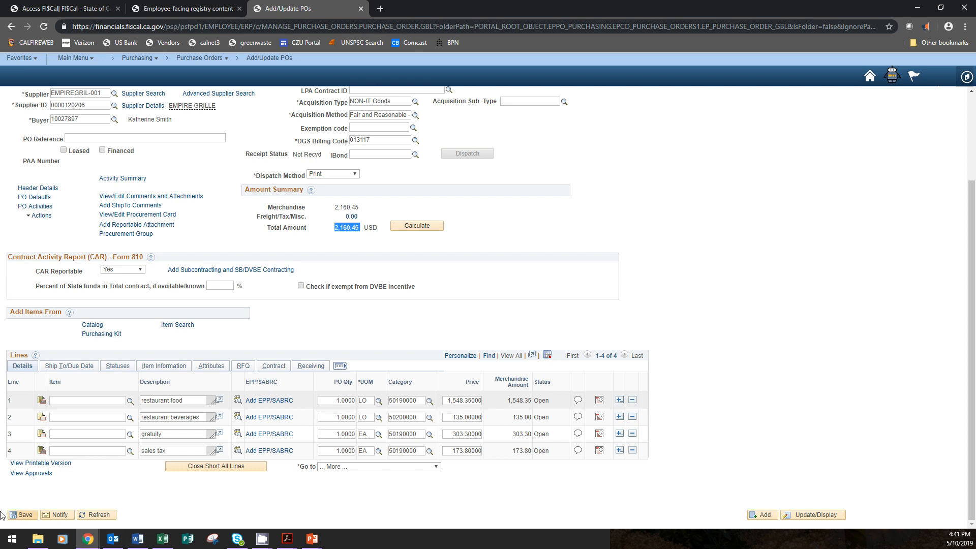
pyautogui.click(25, 515)
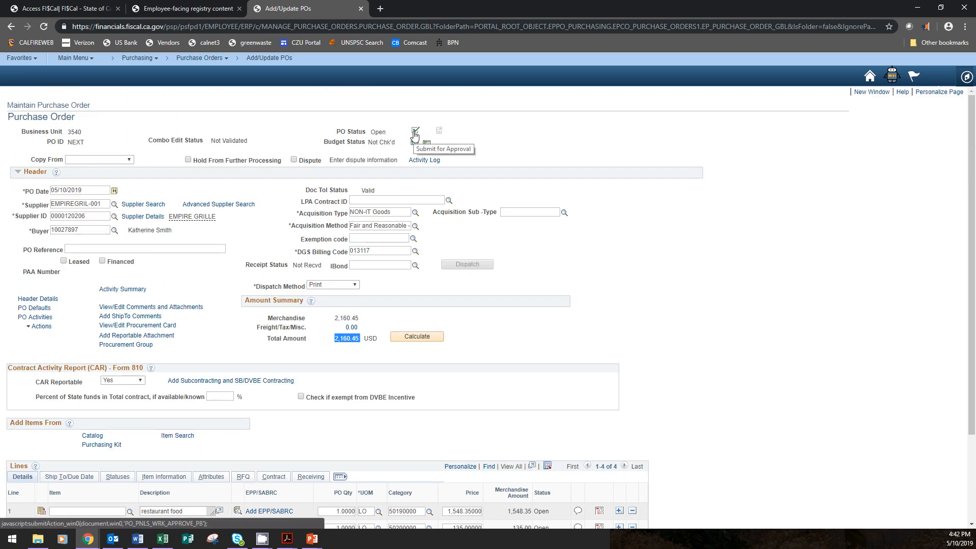
pyautogui.click(415, 134)
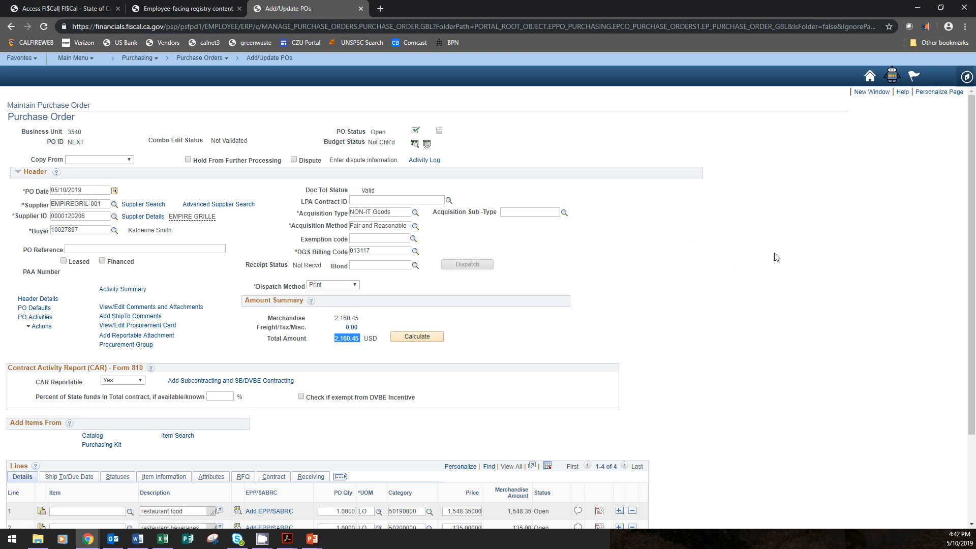
pyautogui.scroll(-3, 783, 254)
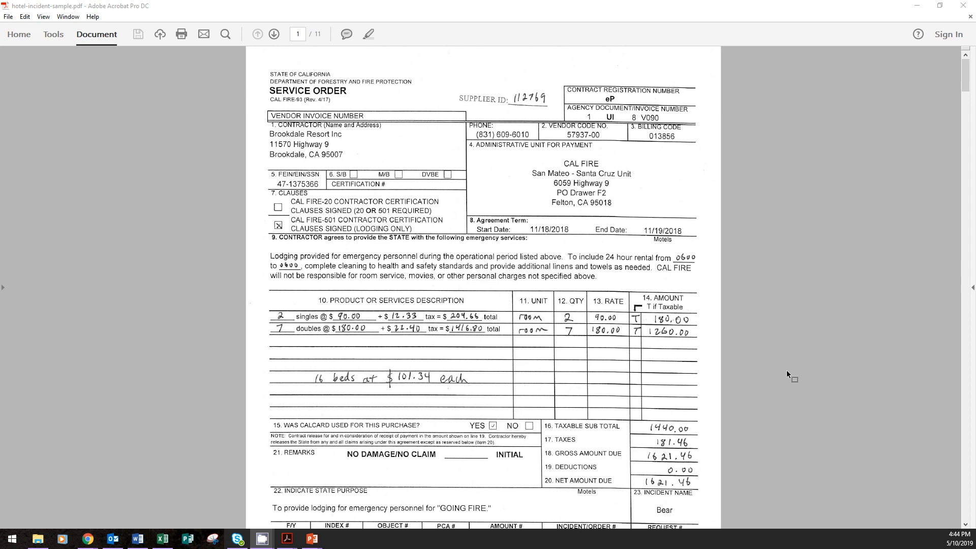
# Examine the lodging service order in hotel-incident-sample.pdf and mark out its accounting code and incident number rows
pyautogui.scroll(-3, 786, 370)
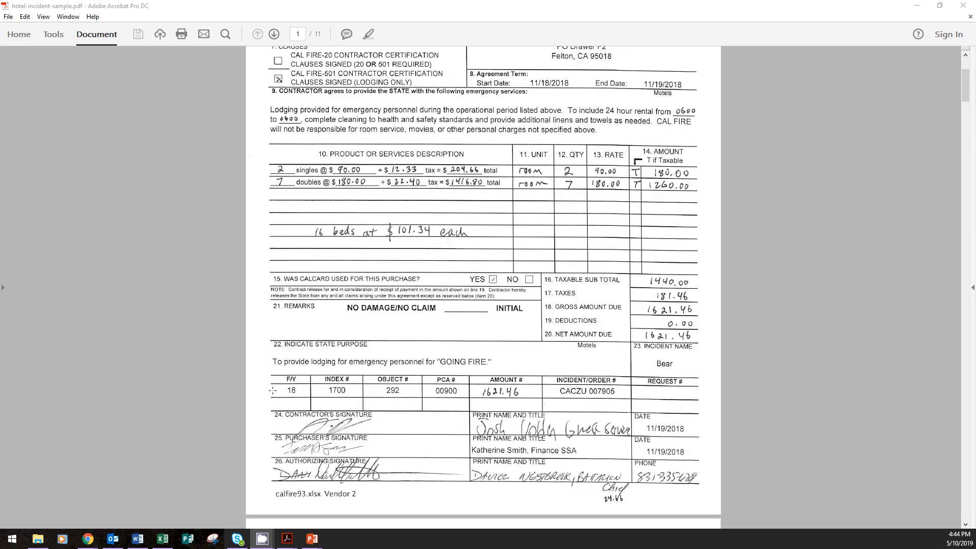
pyautogui.moveTo(259, 368); pyautogui.dragTo(731, 419)
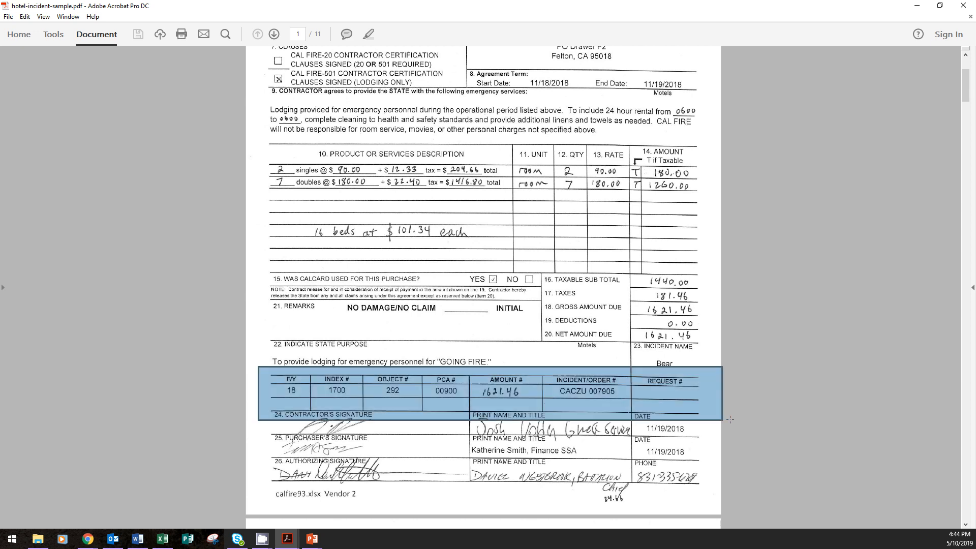
pyautogui.click(764, 422)
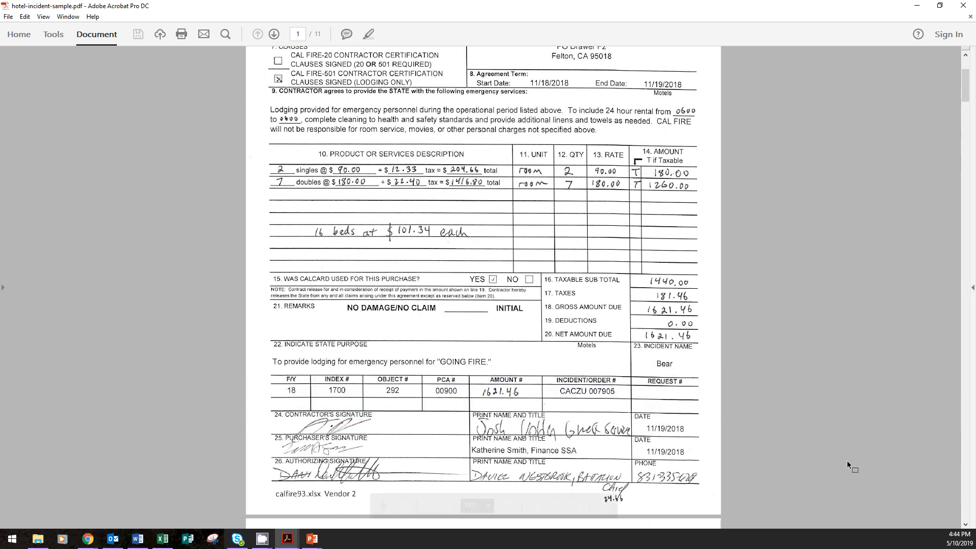
# Go through the hotel purchase report and room folios, and mark the Balance Due amount on the Room 105 folio
pyautogui.scroll(-3, 847, 460)
pyautogui.scroll(-10, 672, 375)
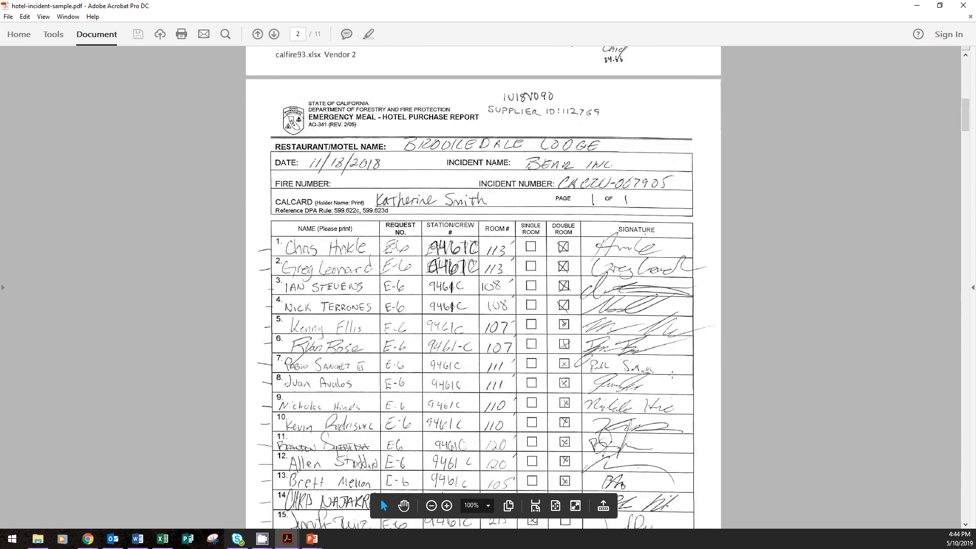
pyautogui.scroll(-10, 672, 375)
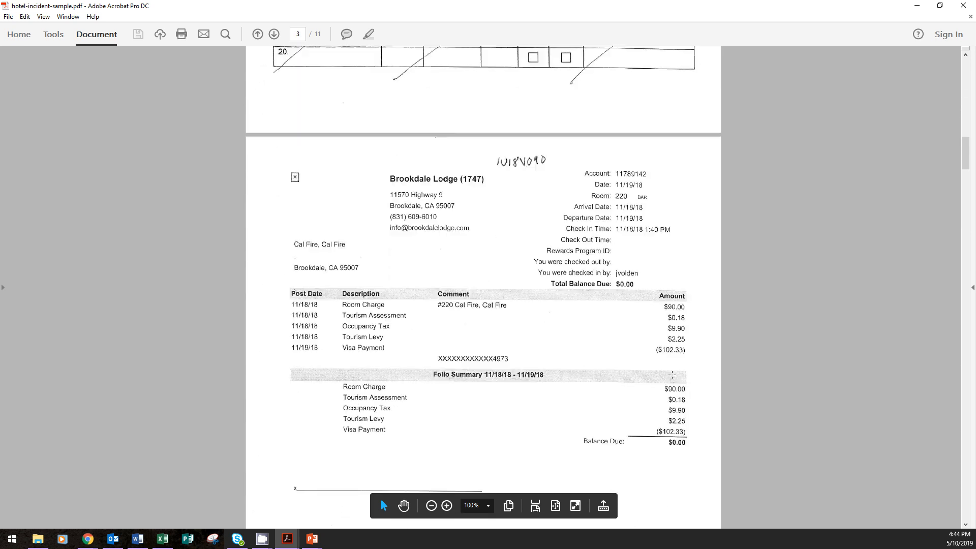
pyautogui.scroll(-9, 673, 374)
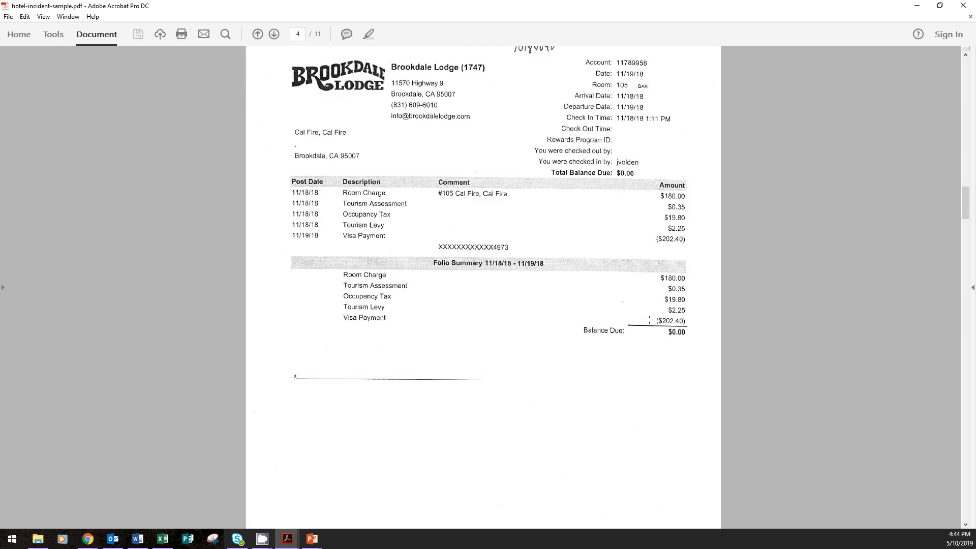
pyautogui.moveTo(660, 326); pyautogui.dragTo(699, 343)
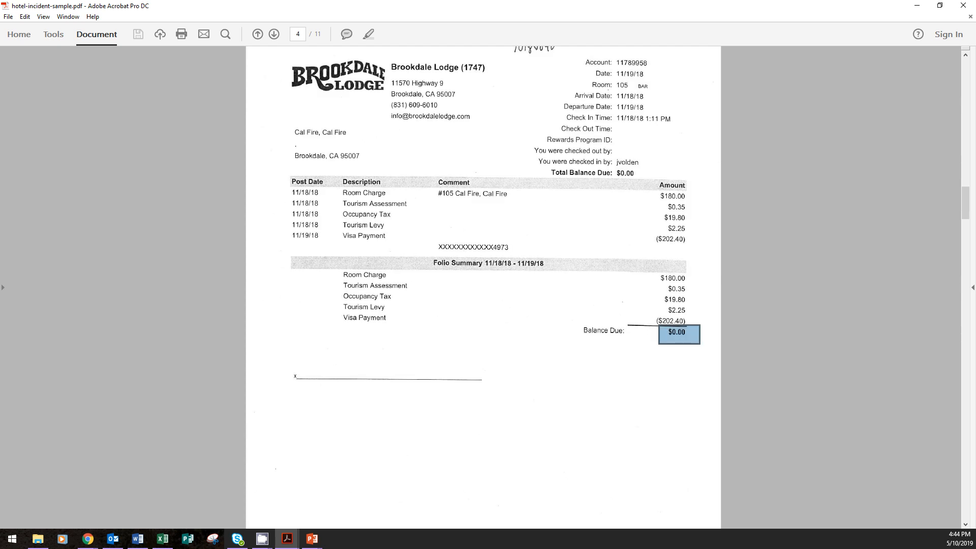
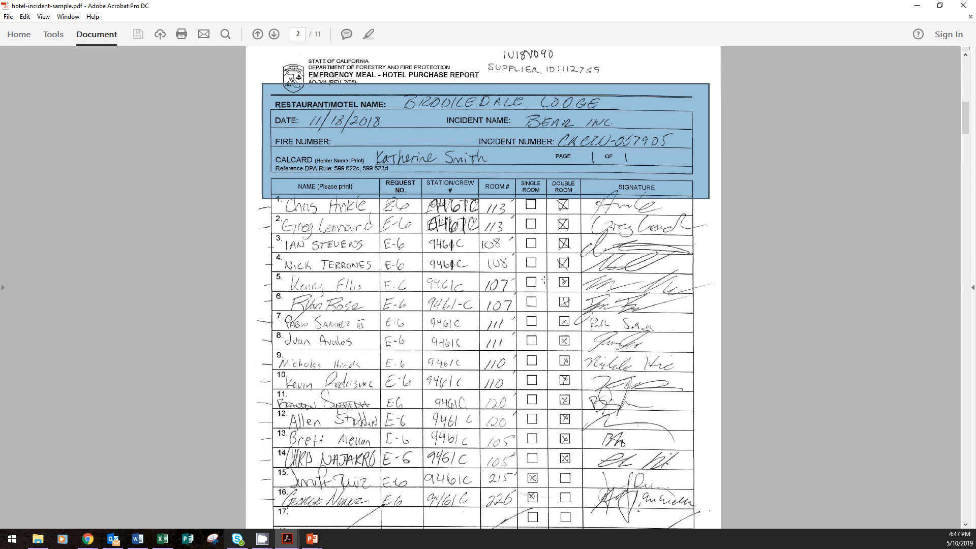
# Mark out the Room # column and the Single Room and Double Room columns on the hotel purchase report
pyautogui.click(537, 208)
pyautogui.click(532, 174)
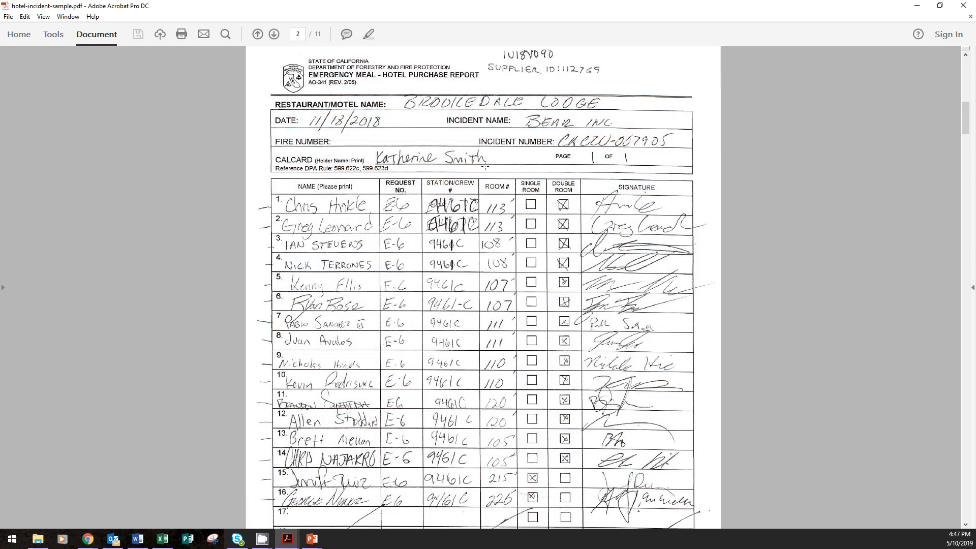
pyautogui.moveTo(473, 163); pyautogui.dragTo(525, 508)
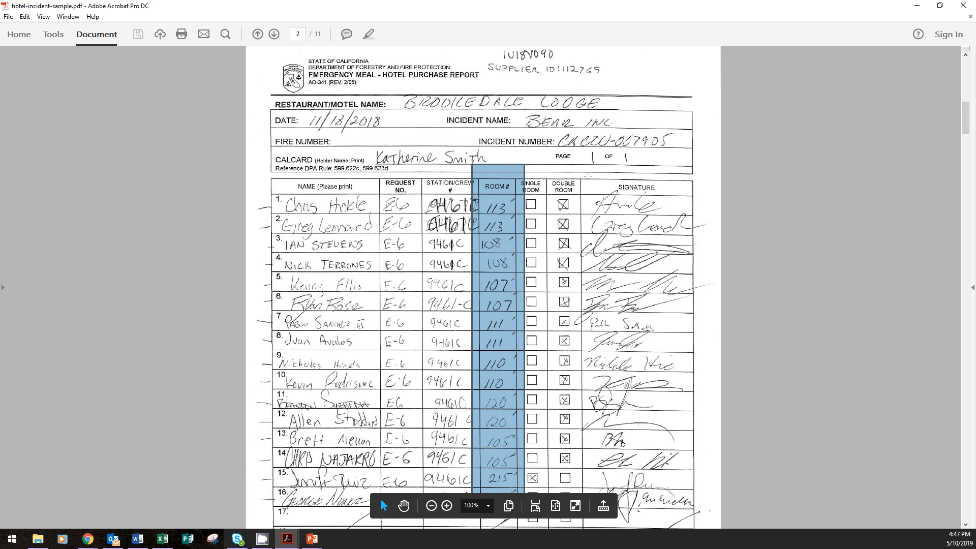
pyautogui.moveTo(590, 171); pyautogui.dragTo(510, 506)
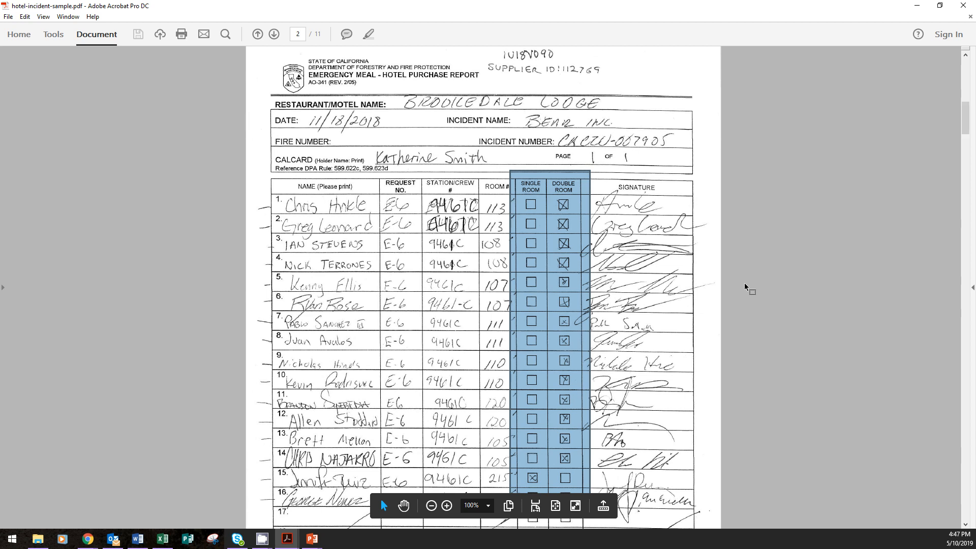
pyautogui.click(691, 161)
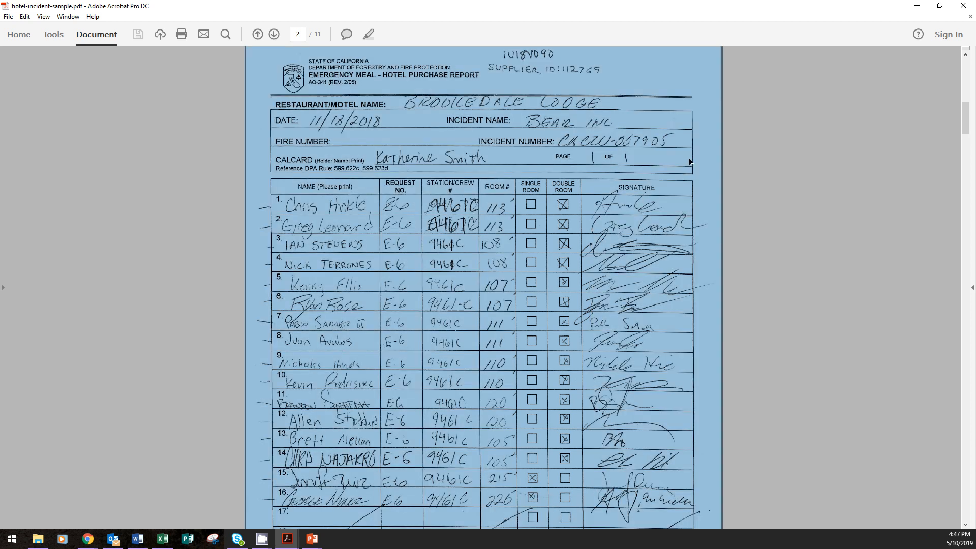
pyautogui.click(608, 239)
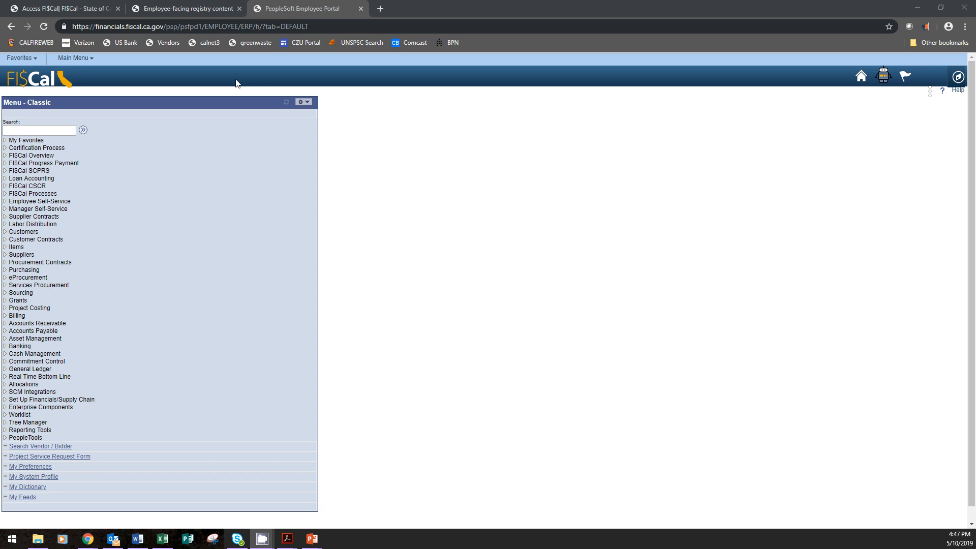
# Switch to FI$Cal, add a new purchase order in business unit 3540 with Brookdale Resort's supplier ID, and check the buyer
pyautogui.click(14, 60)
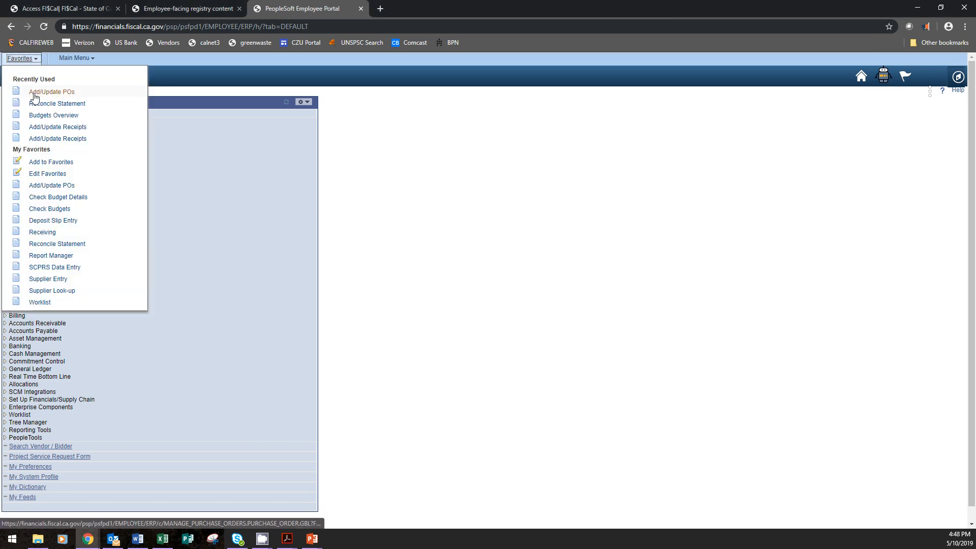
pyautogui.click(34, 92)
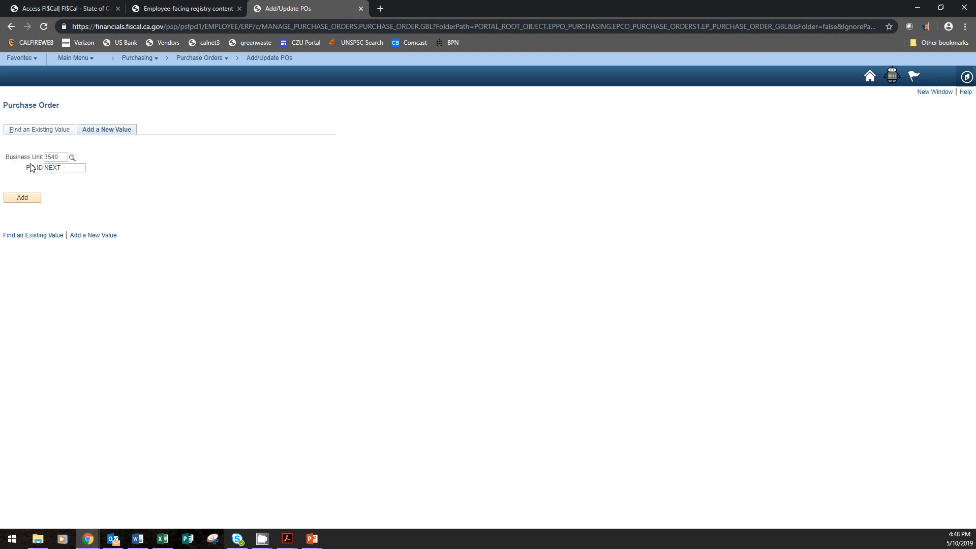
pyautogui.click(19, 198)
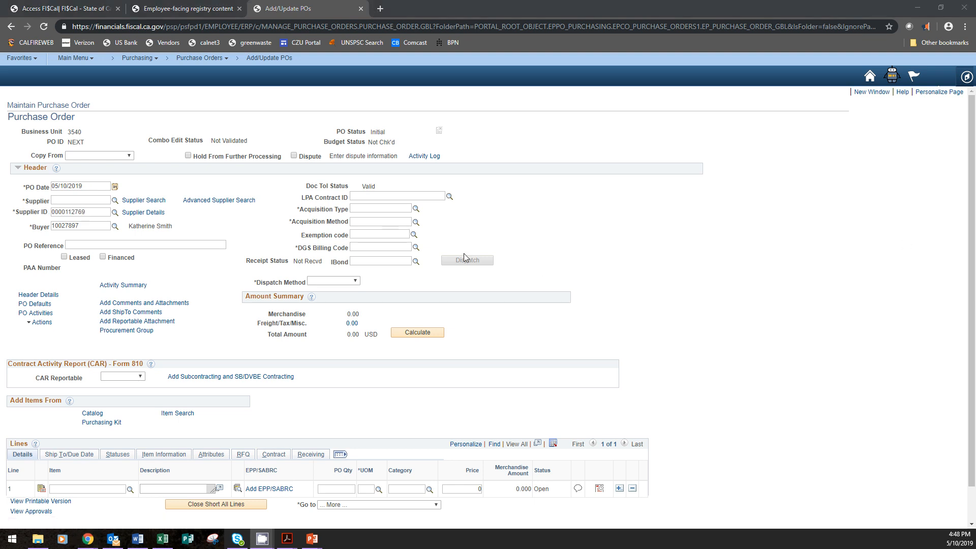
pyautogui.click(82, 225)
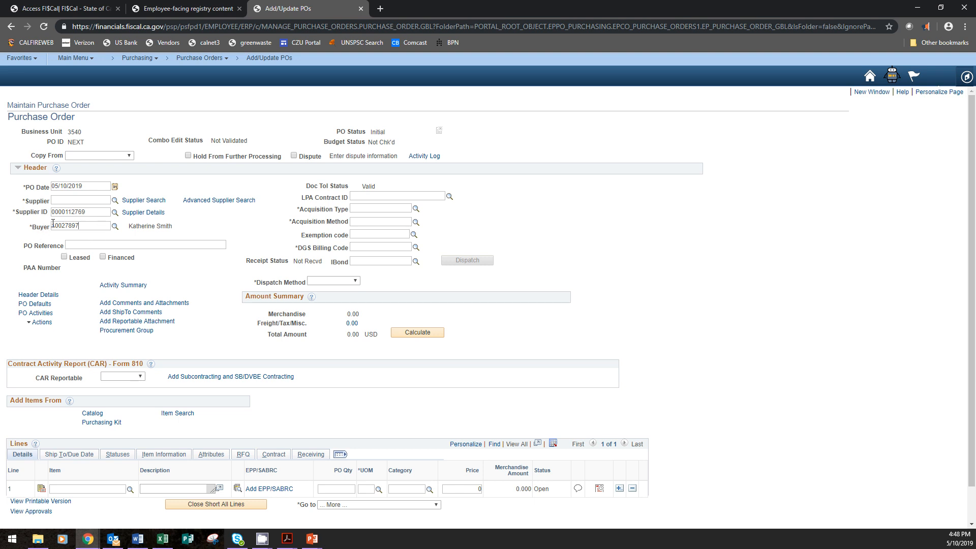
pyautogui.doubleClick(59, 226)
pyautogui.moveTo(130, 226); pyautogui.dragTo(172, 227)
pyautogui.click(209, 235)
# Set the acquisition type to NON-IT Services with sub-type Personal Services, and the acquisition method to Fair and Reasonable - COMPETITIVE
pyautogui.click(416, 209)
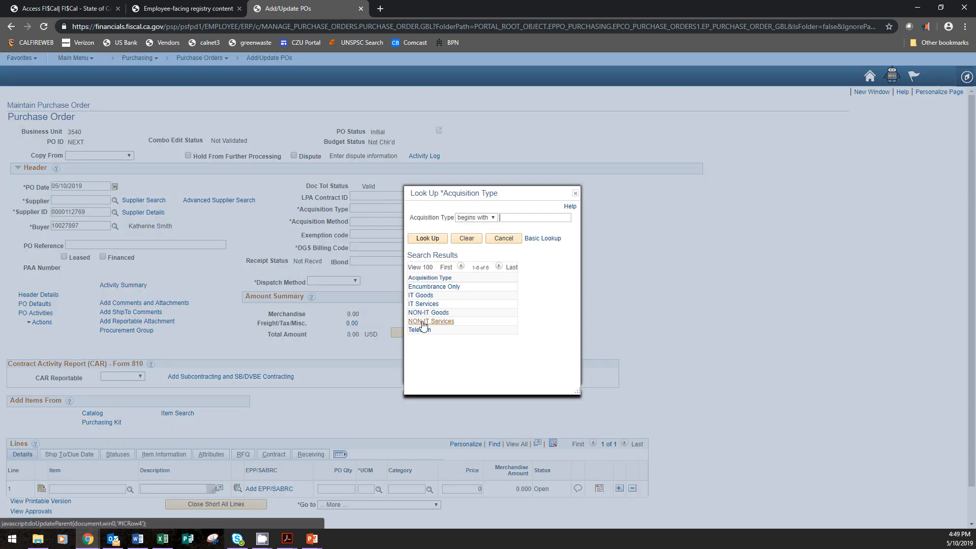
pyautogui.click(422, 322)
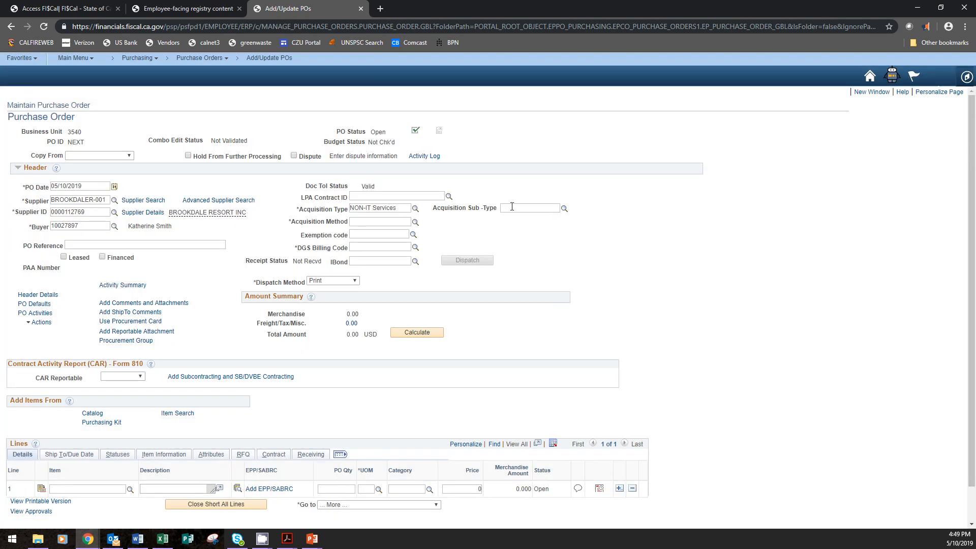
pyautogui.click(564, 209)
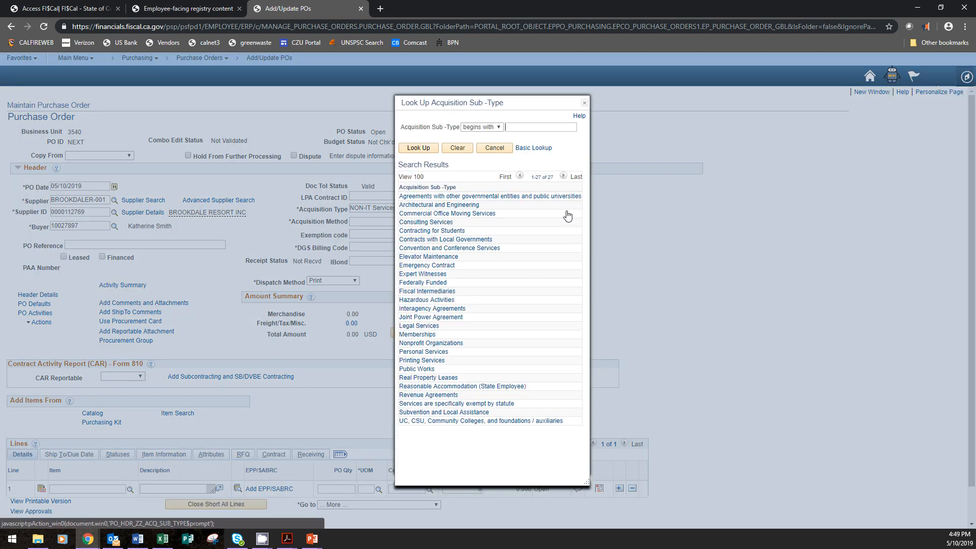
pyautogui.click(444, 352)
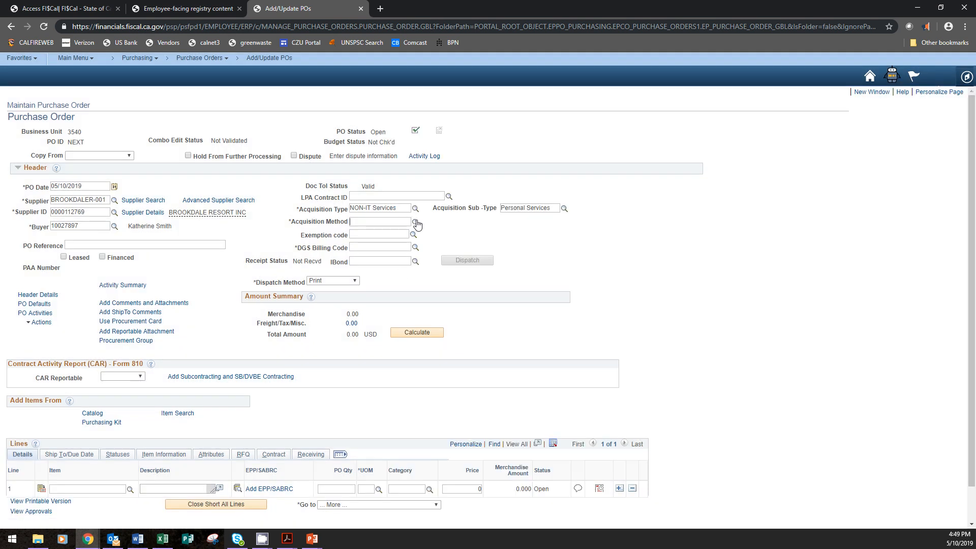
pyautogui.click(416, 223)
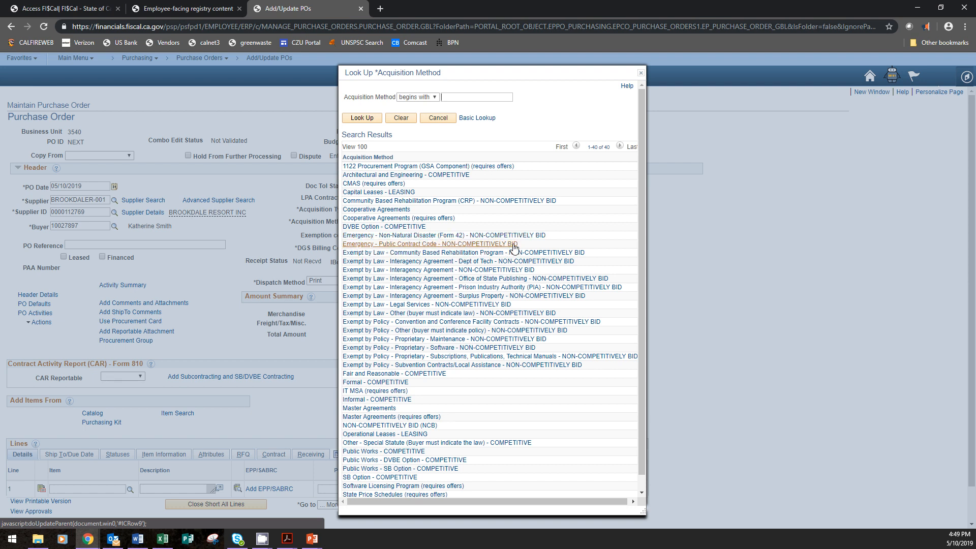
pyautogui.click(435, 376)
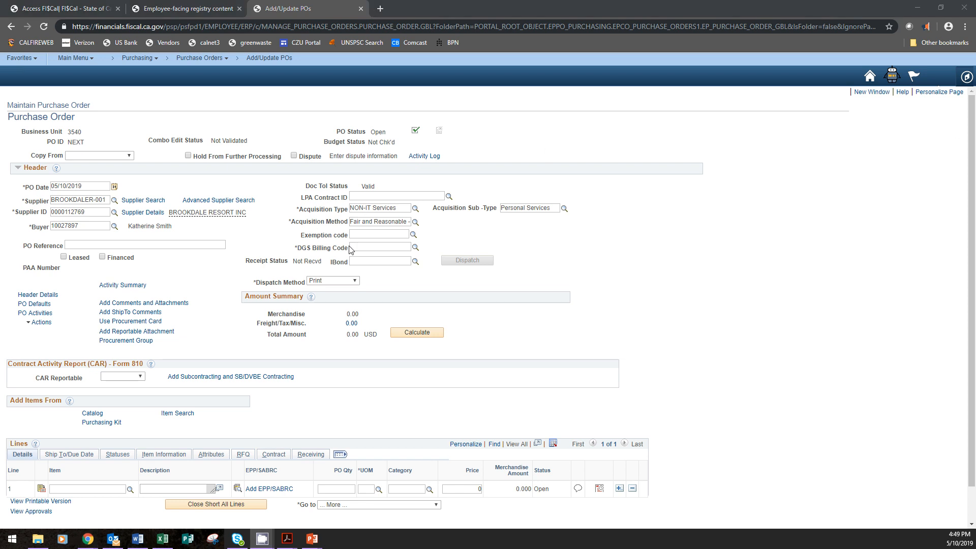
# Enter 013117 as the DGS Billing Code and replace its last digit with 6
pyautogui.click(370, 247)
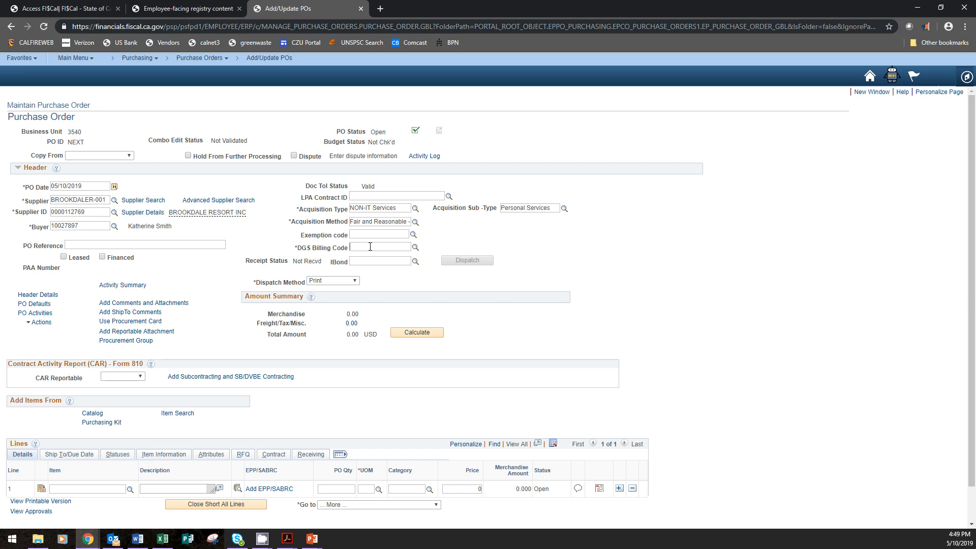
pyautogui.write('13117')
pyautogui.moveTo(366, 247); pyautogui.dragTo(373, 246)
pyautogui.write('6')
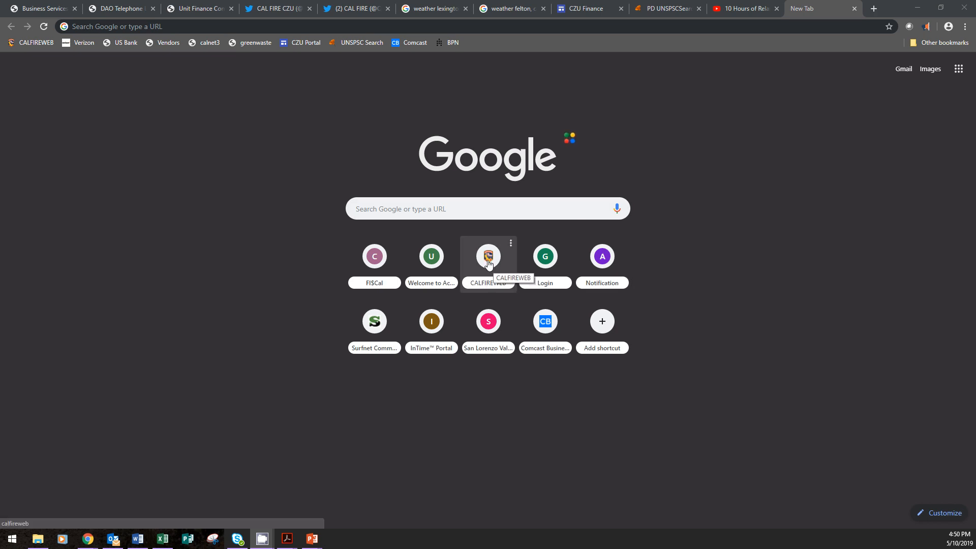
# Open the Finance list among the accounting phone lists on CALFIREWEB to look up the units' billing codes
pyautogui.click(489, 259)
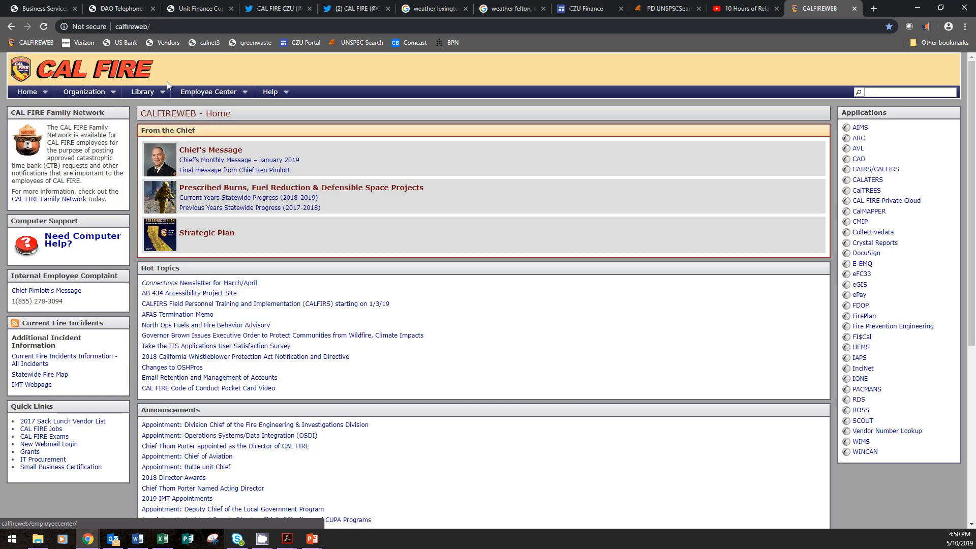
pyautogui.moveTo(153, 93)
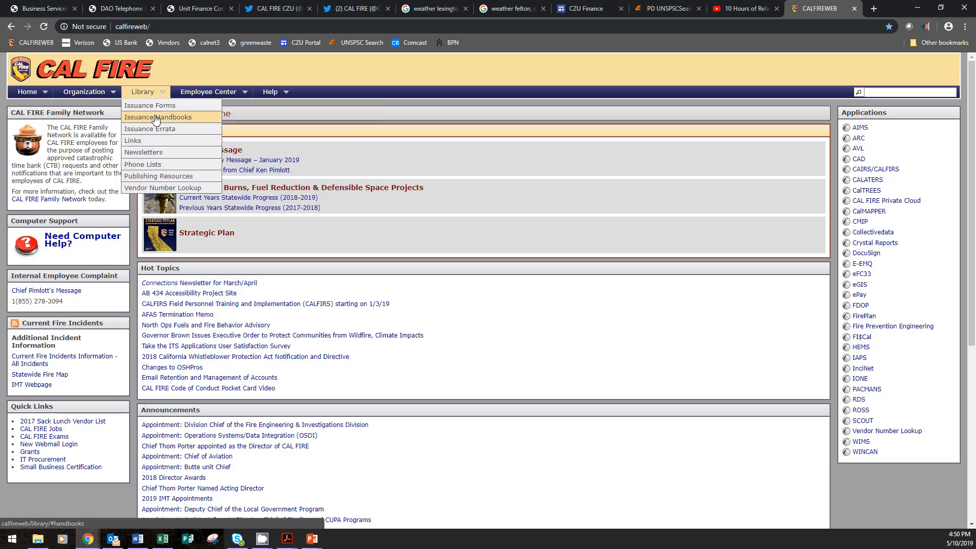
pyautogui.click(167, 169)
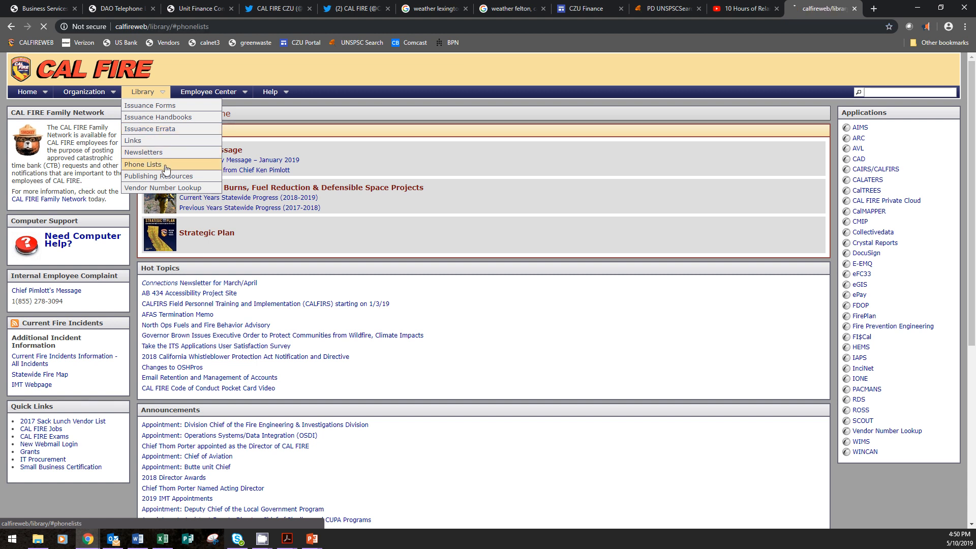
pyautogui.click(143, 178)
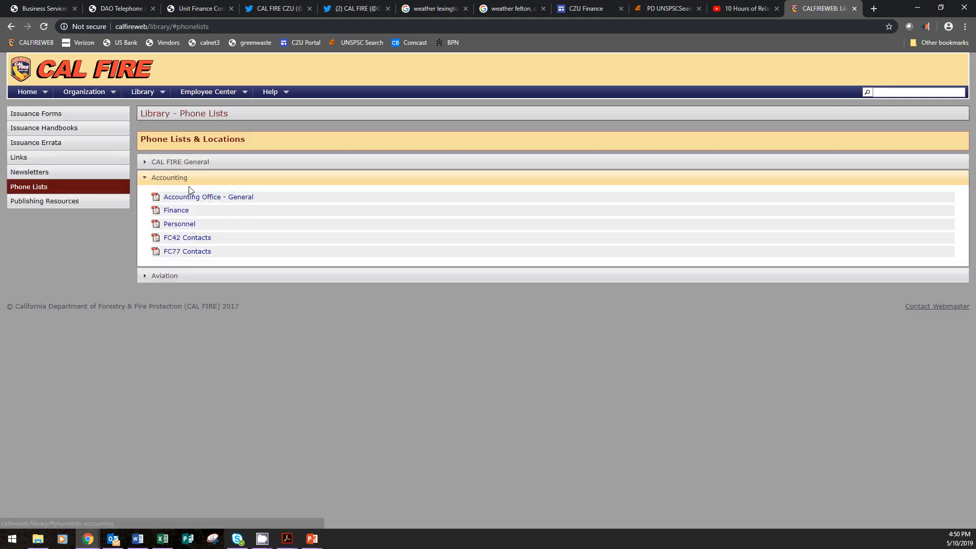
pyautogui.click(182, 211)
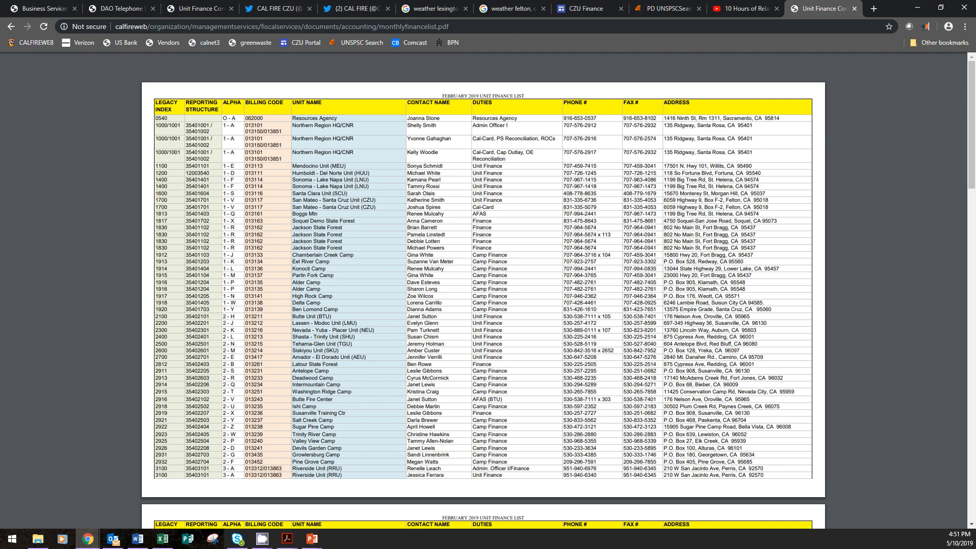
# Return to the purchase order and set the DGS Billing Code to 013117
pyautogui.hotkey('alt', 'Tab')
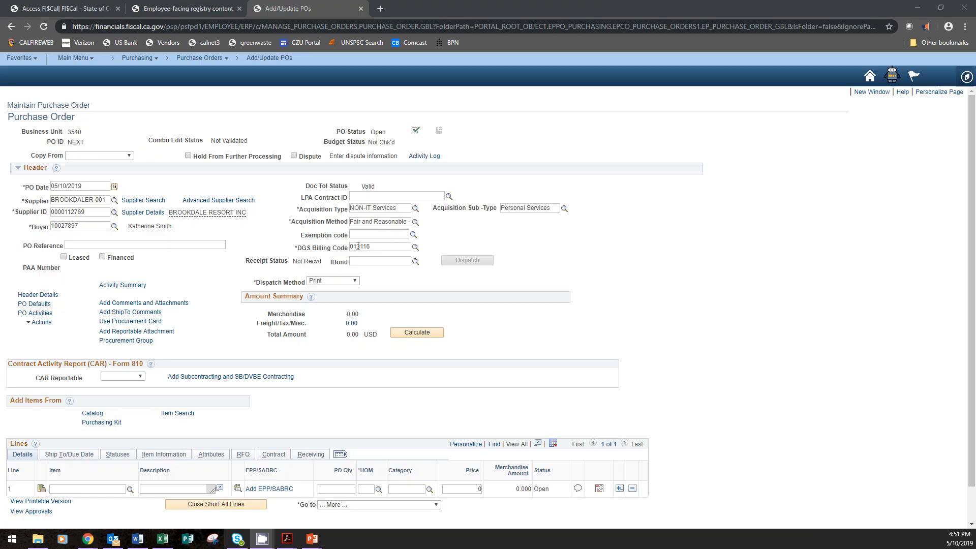
pyautogui.click(369, 247)
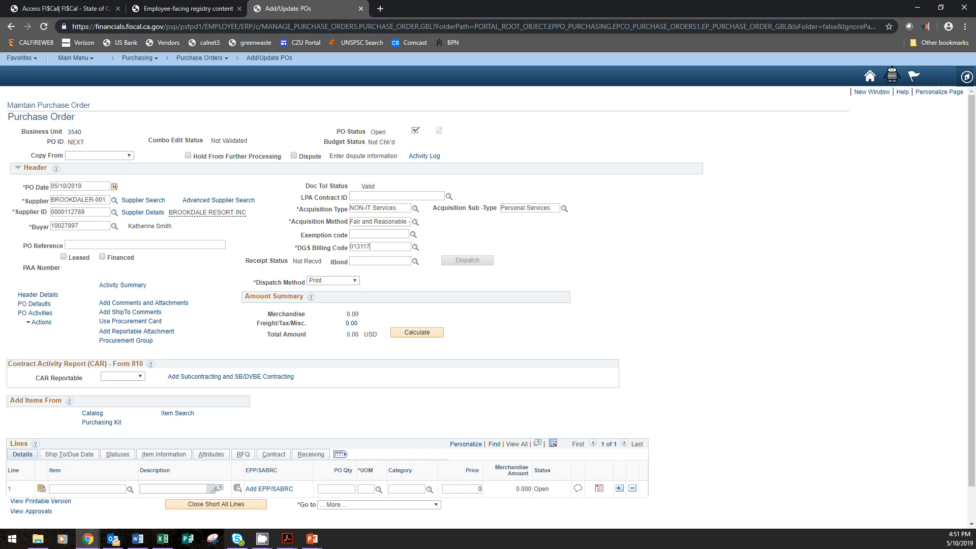
pyautogui.click(40, 296)
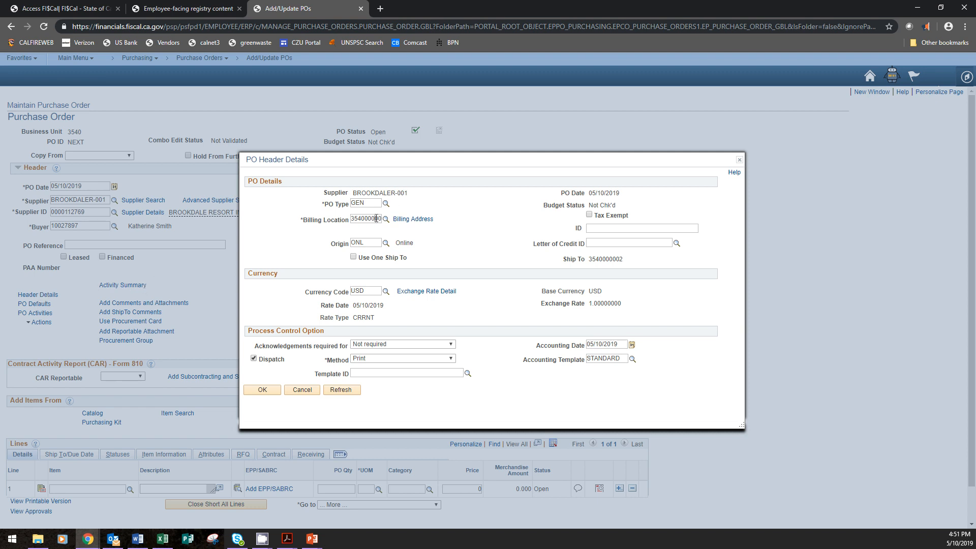
pyautogui.write('3')
pyautogui.press('BackSpace')
pyautogui.press('BackSpace')
pyautogui.write('162')
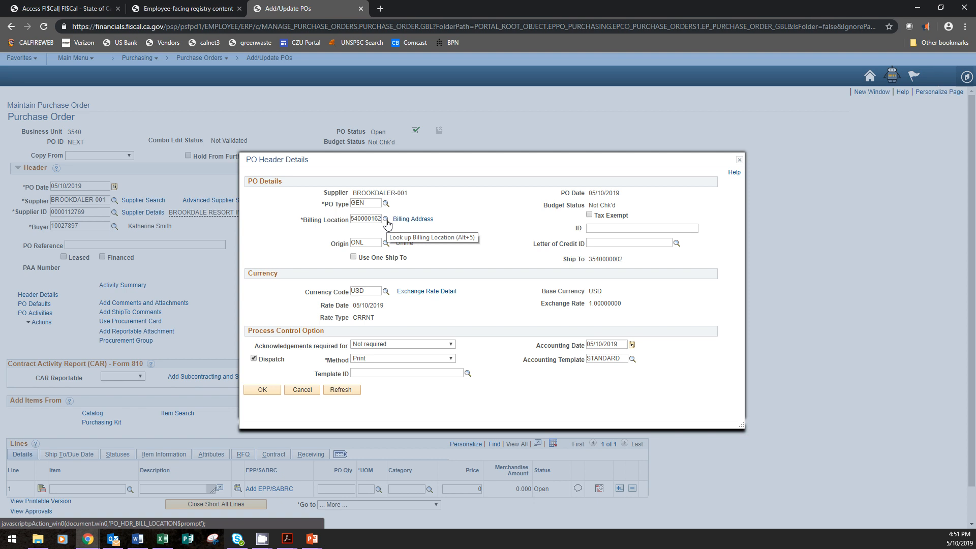
# Search the billing locations for descriptions containing "mmu", with the location code criterion cleared
pyautogui.click(386, 220)
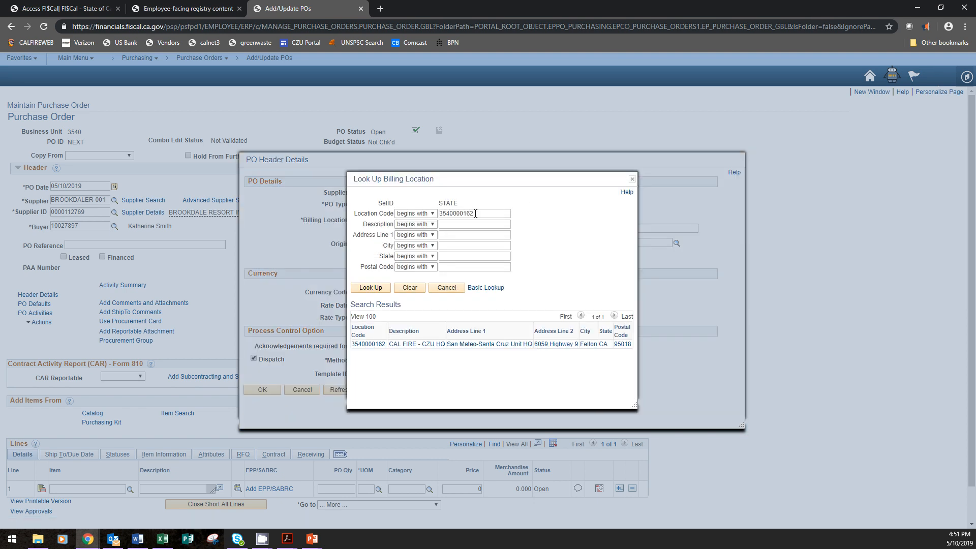
pyautogui.moveTo(475, 214); pyautogui.dragTo(424, 216)
pyautogui.press('BackSpace')
pyautogui.click(415, 225)
pyautogui.click(411, 240)
pyautogui.click(484, 226)
pyautogui.write('mmu')
pyautogui.click(371, 290)
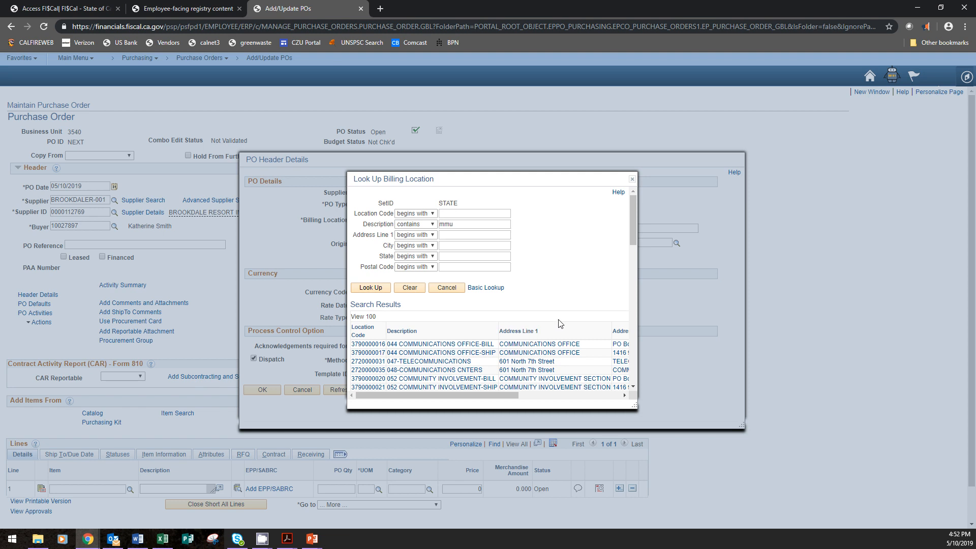
# Find CAL FIRE - MMU HQ among the matching locations and choose it as the billing location
pyautogui.scroll(-2, 565, 306)
pyautogui.scroll(-3, 565, 305)
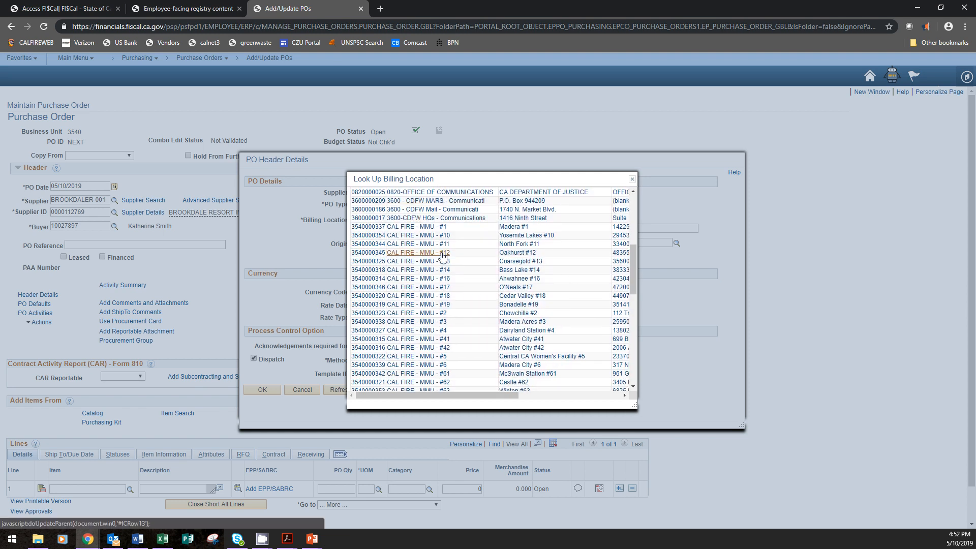
pyautogui.scroll(-2, 443, 258)
pyautogui.scroll(-6, 443, 346)
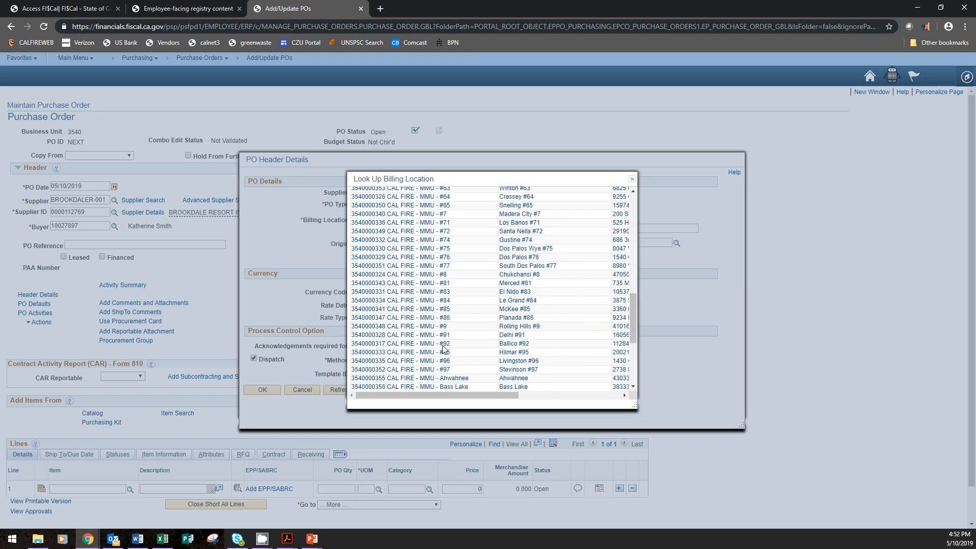
pyautogui.scroll(-1, 443, 349)
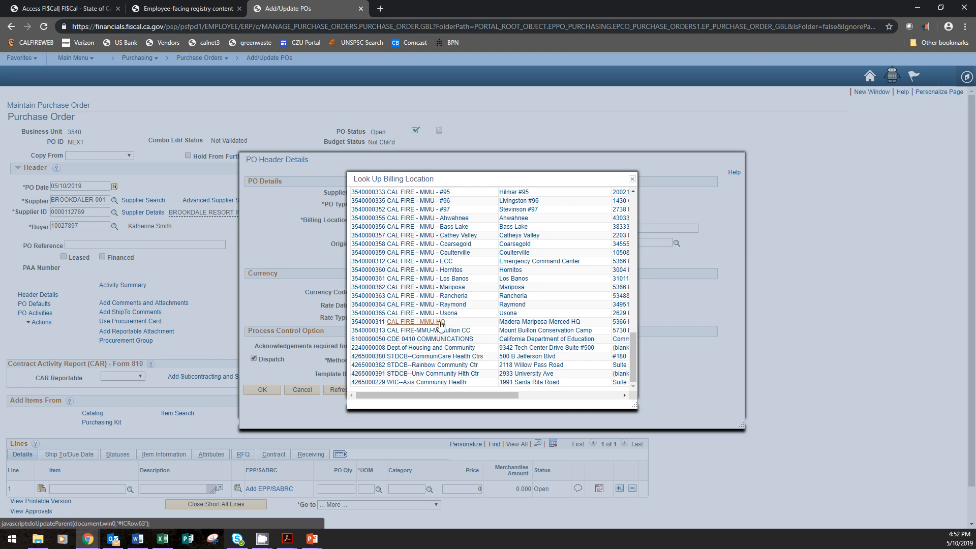
pyautogui.click(440, 323)
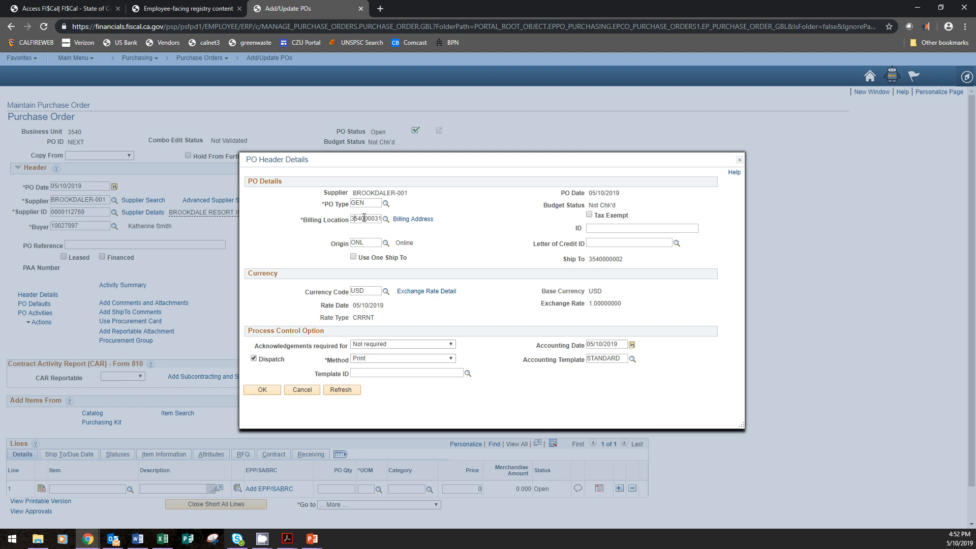
pyautogui.write('1')
pyautogui.press('BackSpace')
pyautogui.press('BackSpace')
pyautogui.write('162')
pyautogui.click(266, 393)
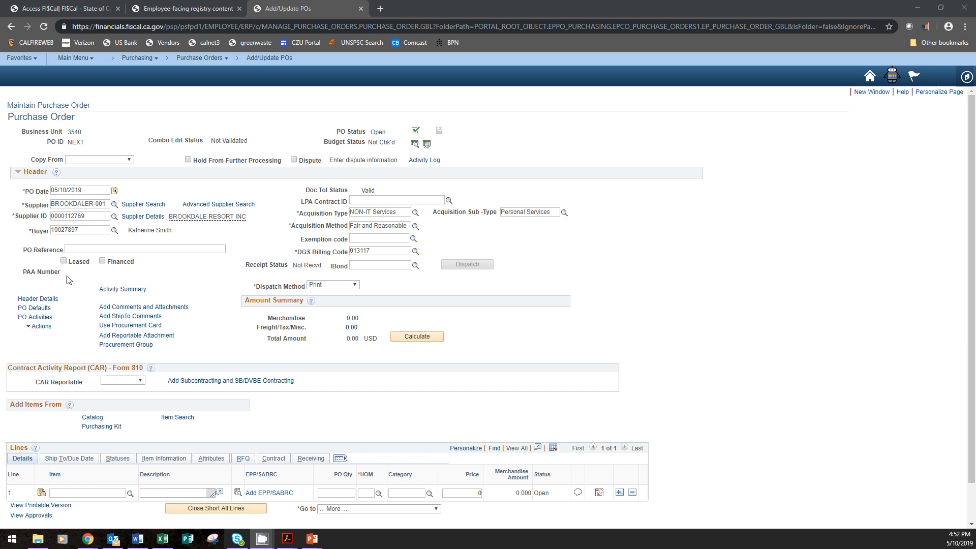
pyautogui.click(37, 309)
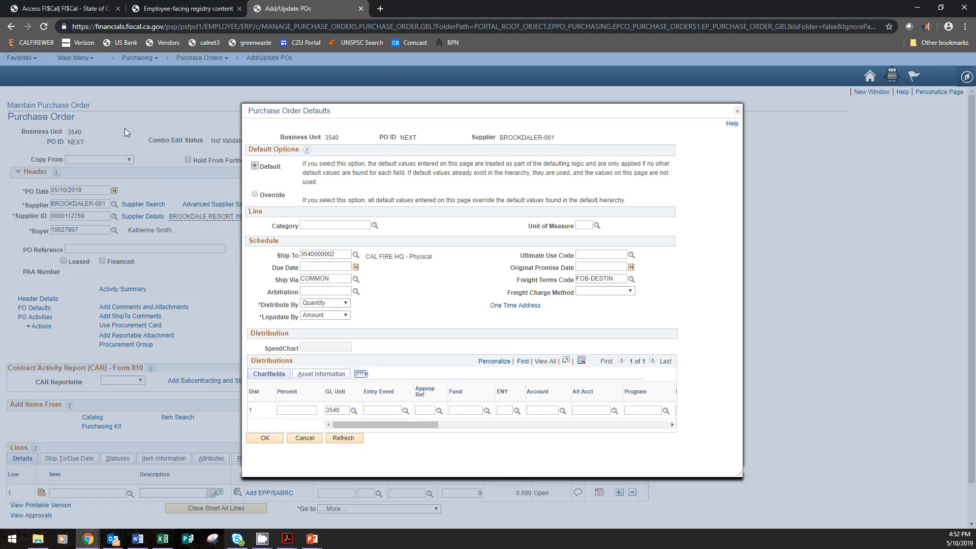
pyautogui.click(278, 197)
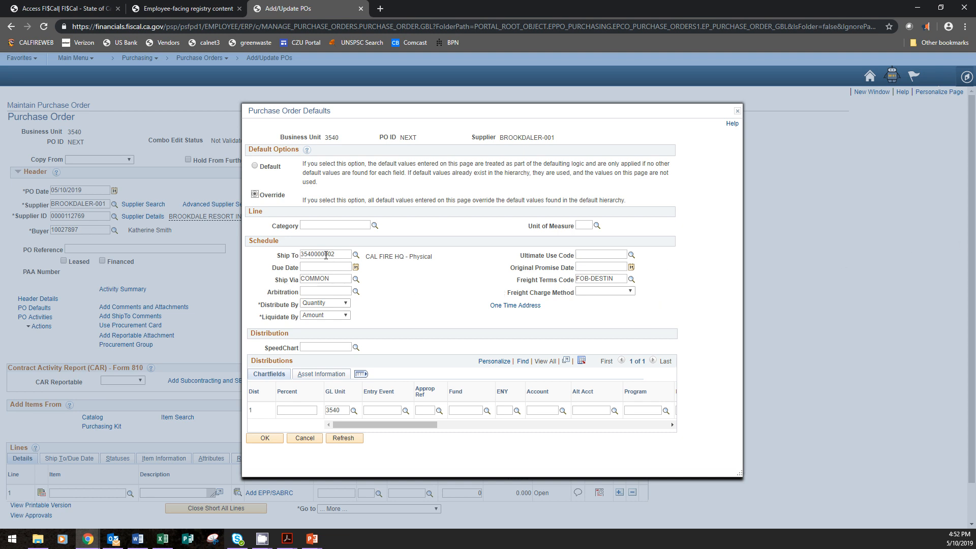
pyautogui.moveTo(325, 254); pyautogui.dragTo(337, 255)
pyautogui.write('162')
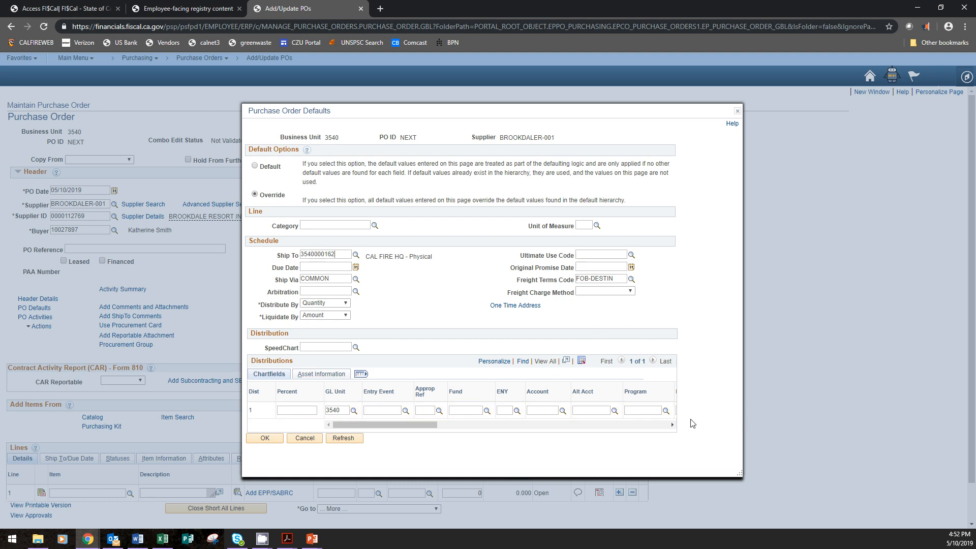
# Look up the available SpeedChart keys for the default distribution
pyautogui.click(356, 347)
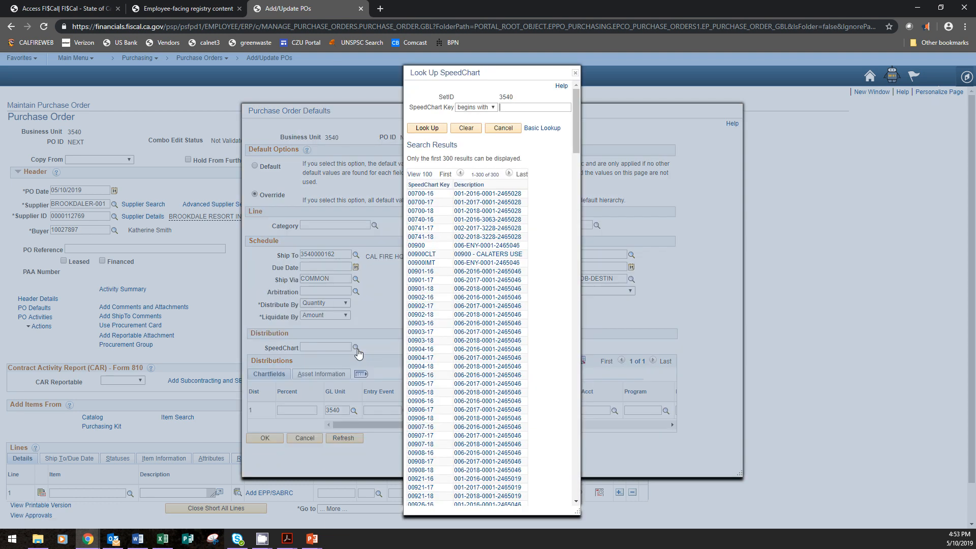
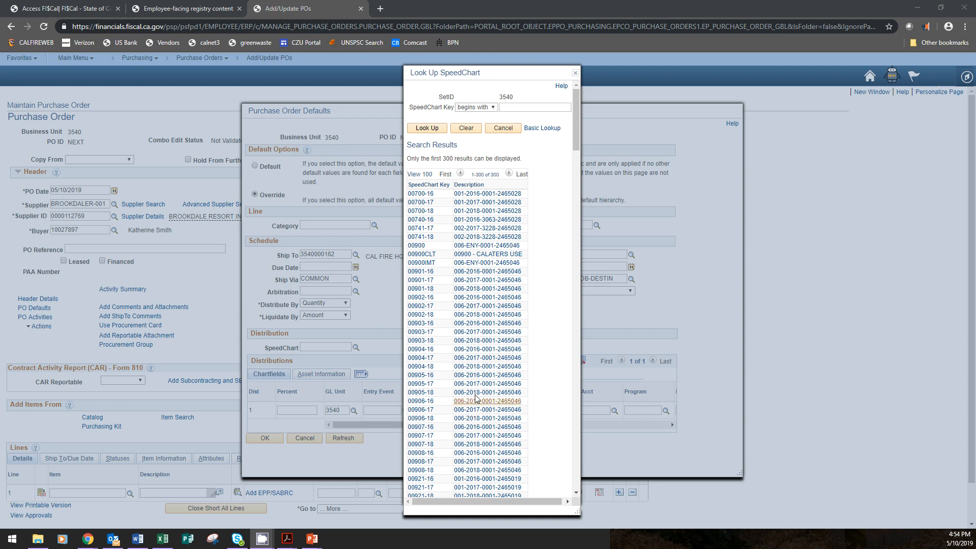
# Apply SpeedChart 00900 to the default distribution and set its ENY to 2018
pyautogui.click(415, 246)
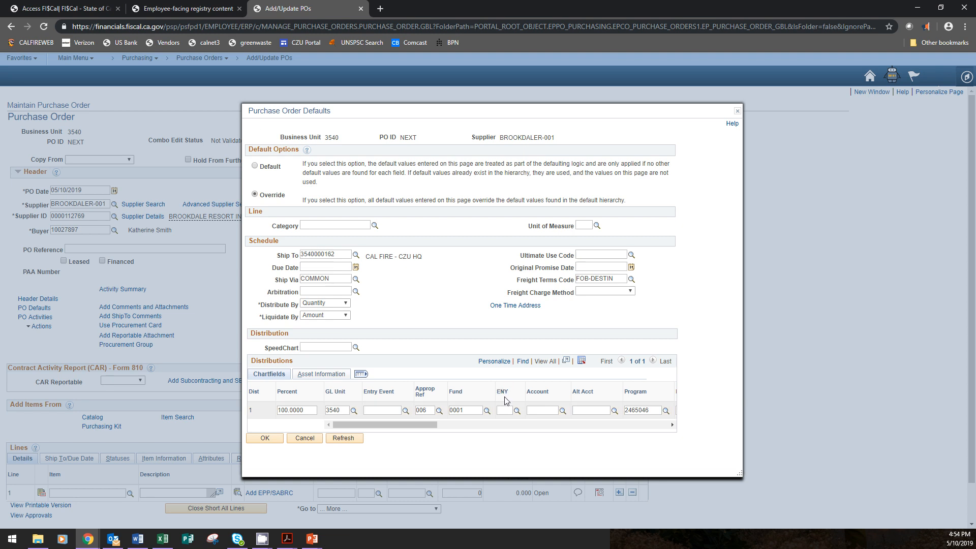
pyautogui.write('2018')
pyautogui.press('Tab')
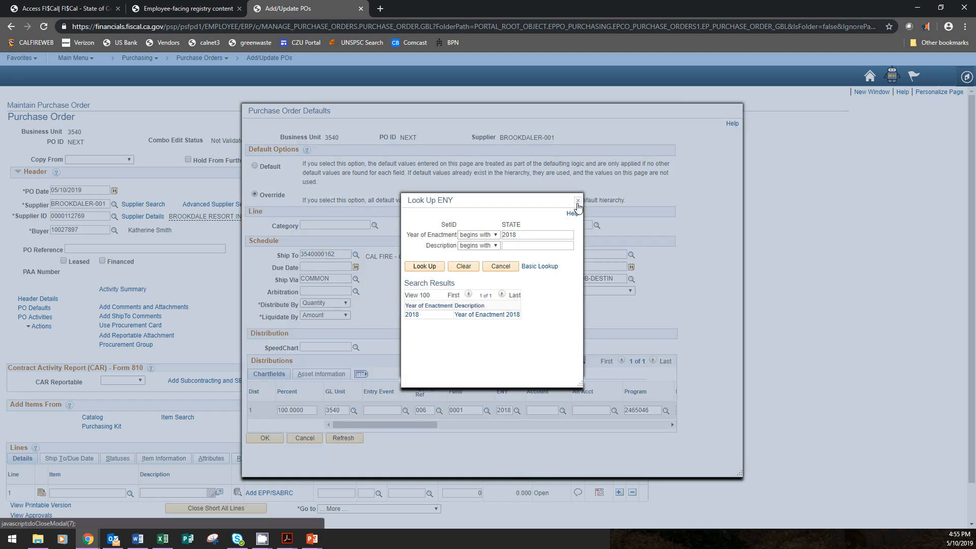
pyautogui.click(578, 201)
pyautogui.click(535, 410)
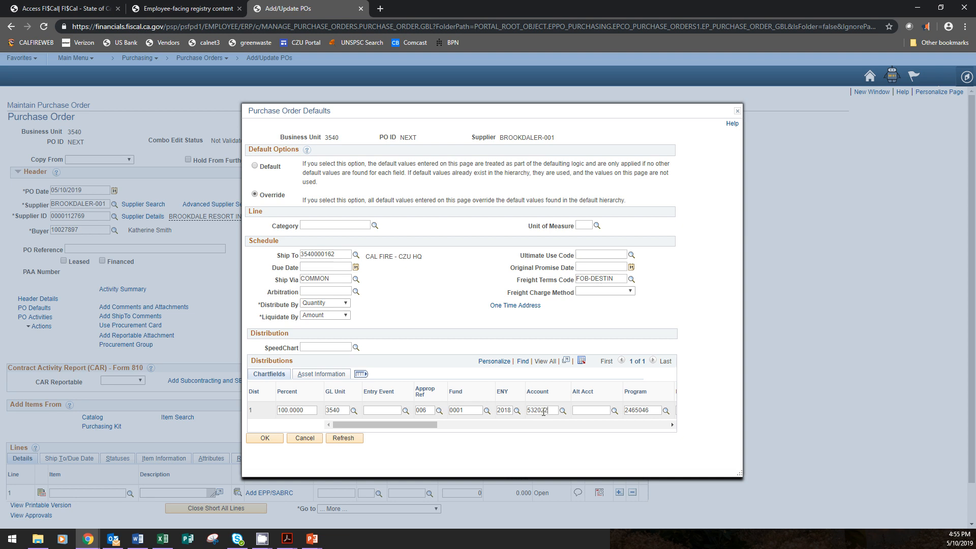
pyautogui.write('0')
pyautogui.moveTo(552, 410); pyautogui.dragTo(523, 416)
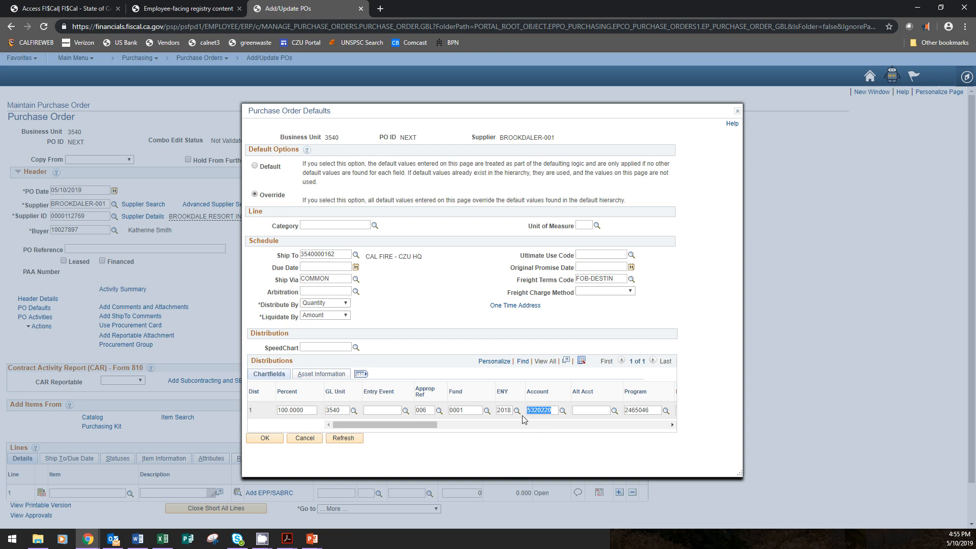
pyautogui.click(587, 445)
pyautogui.click(585, 411)
# Set the default distribution's Rptg Structure to 35401701
pyautogui.moveTo(355, 426); pyautogui.dragTo(506, 421)
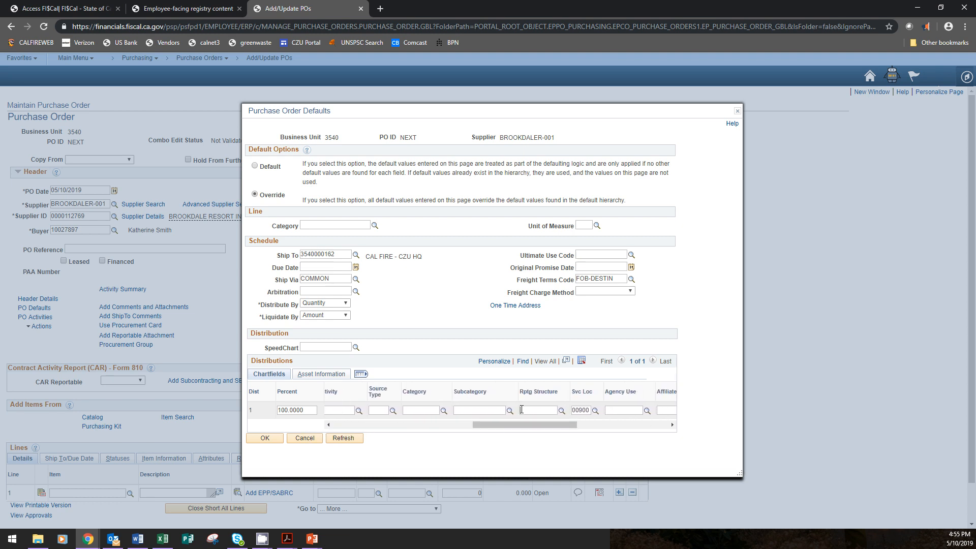
pyautogui.click(522, 410)
pyautogui.write('35401701')
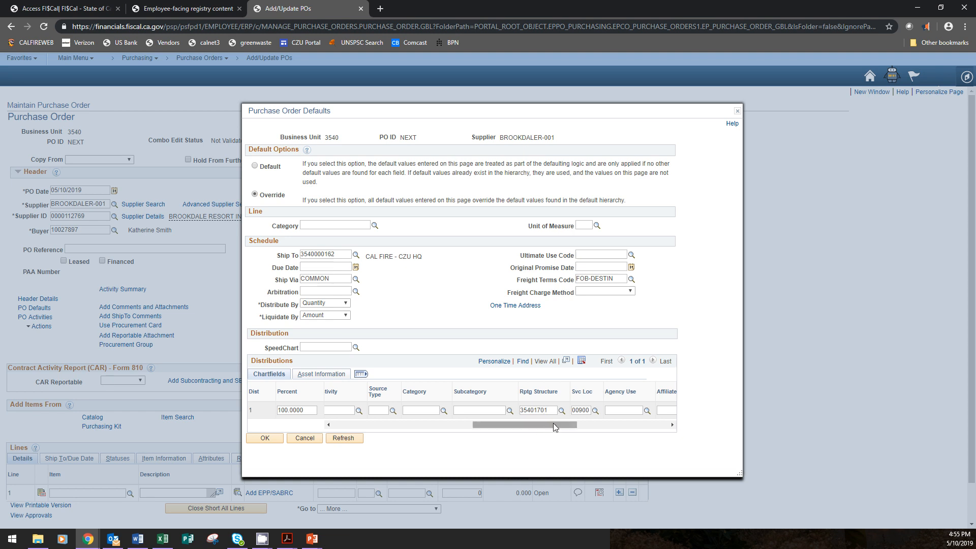
# Set the default distribution's PC Bus Unit to 3540
pyautogui.moveTo(553, 428); pyautogui.dragTo(485, 441)
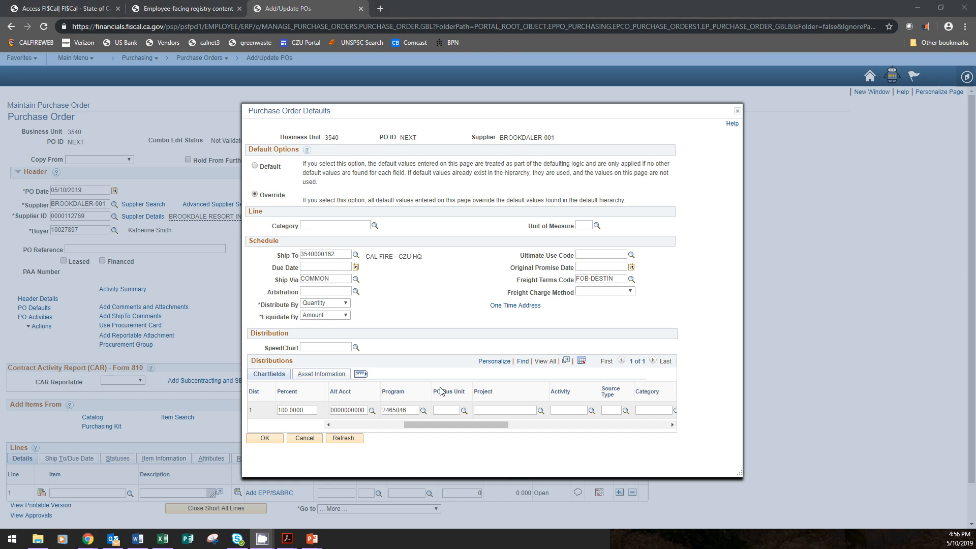
pyautogui.moveTo(435, 391); pyautogui.dragTo(581, 396)
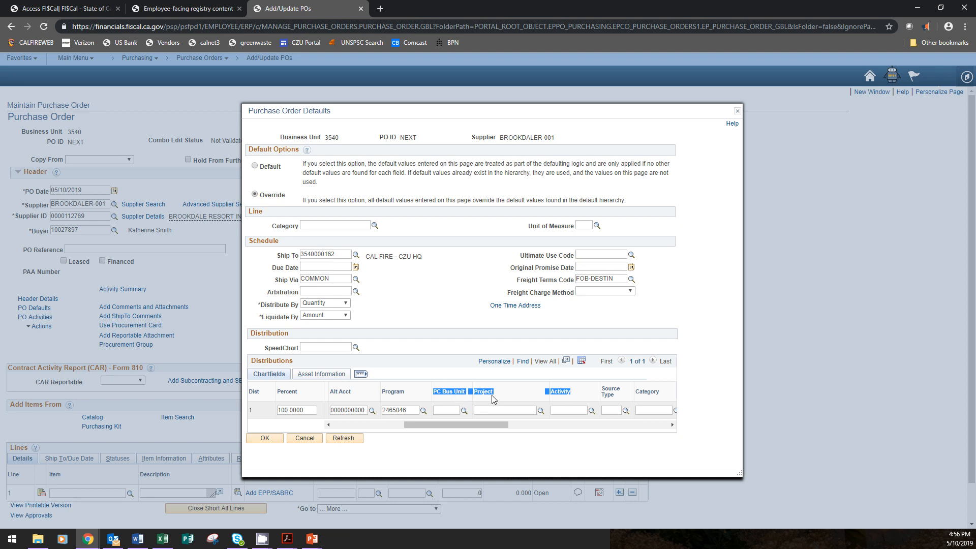
pyautogui.click(450, 410)
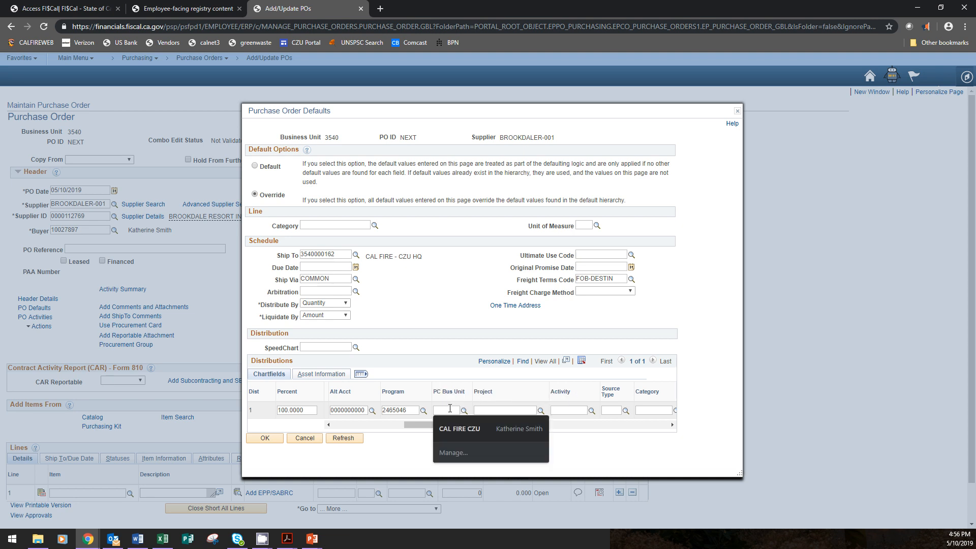
pyautogui.write('3540')
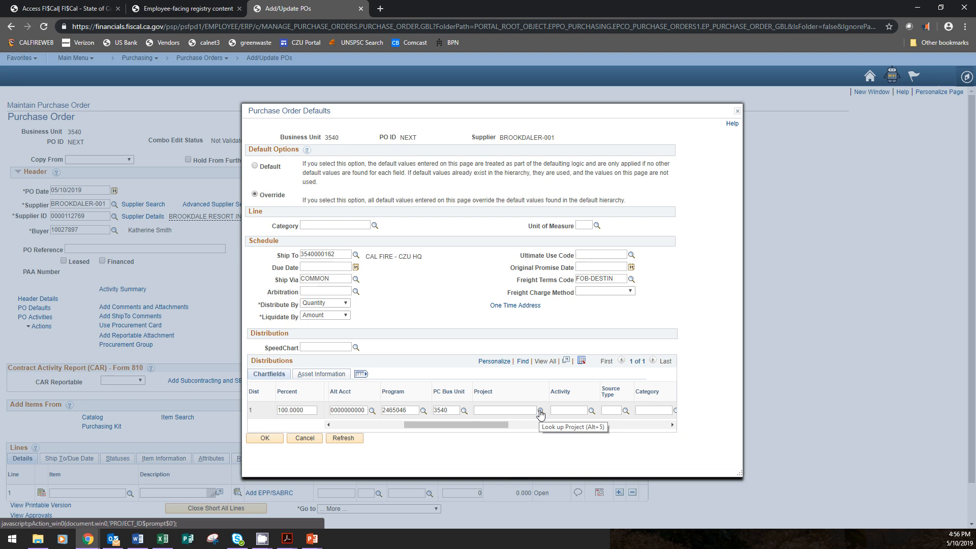
# Look up project F18CACZU007905, choose it for the distribution and set the Activity to 01
pyautogui.click(541, 410)
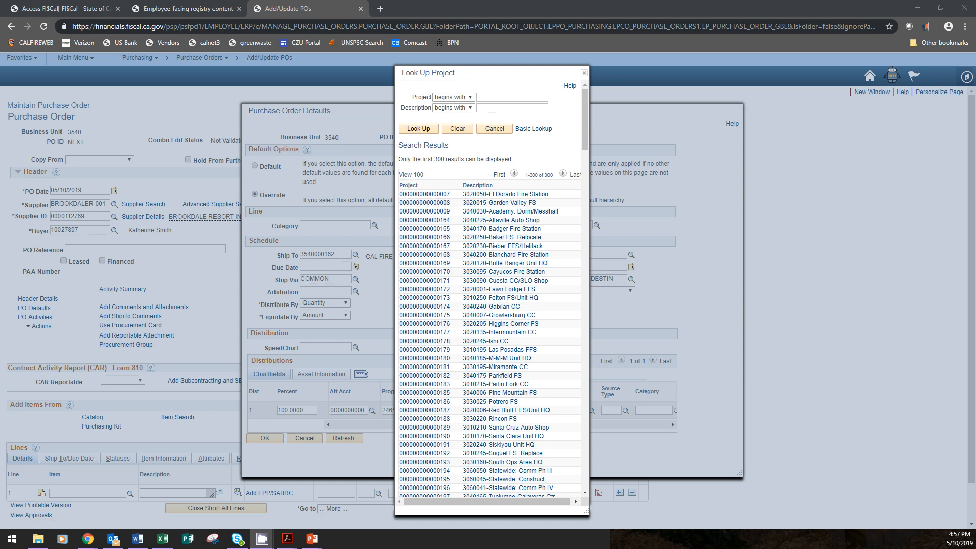
pyautogui.write('F18CACZU007905')
pyautogui.doubleClick(532, 97)
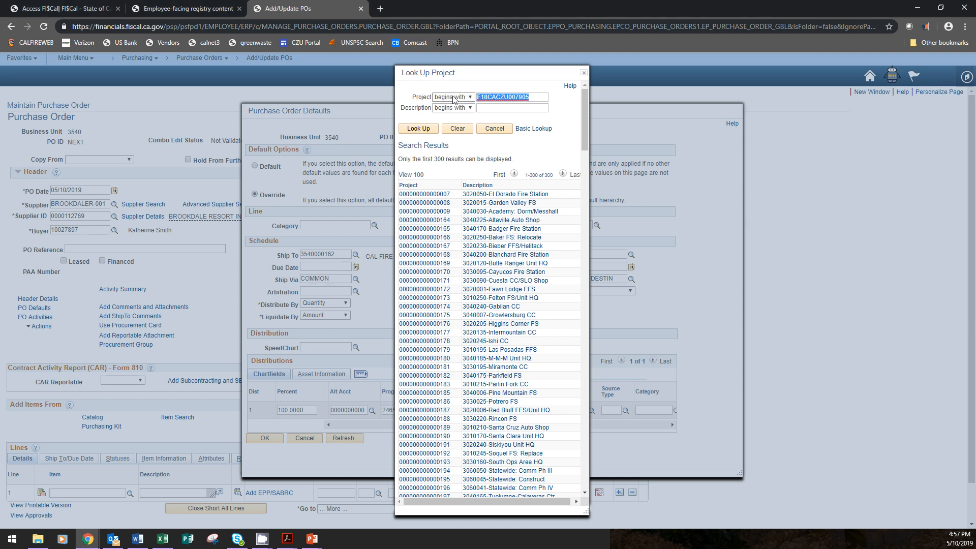
pyautogui.click(428, 132)
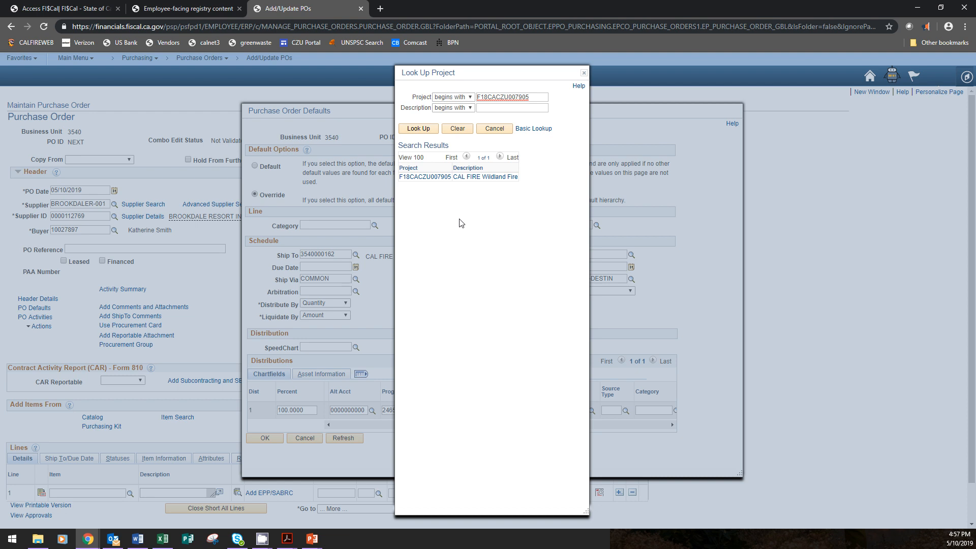
pyautogui.click(447, 178)
pyautogui.click(567, 409)
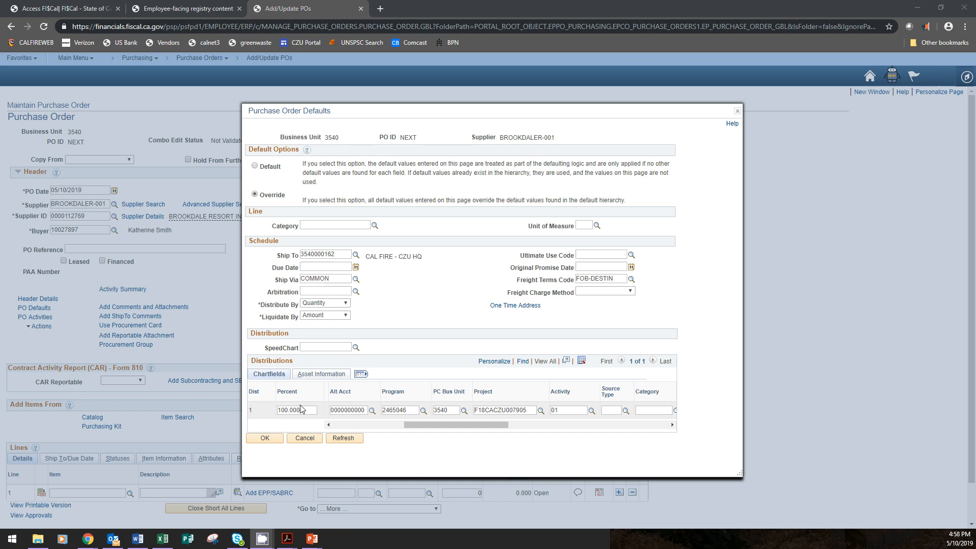
# Accept the purchase order defaults and agree to change the Sales/Use Tax Destination
pyautogui.moveTo(500, 429); pyautogui.dragTo(417, 436)
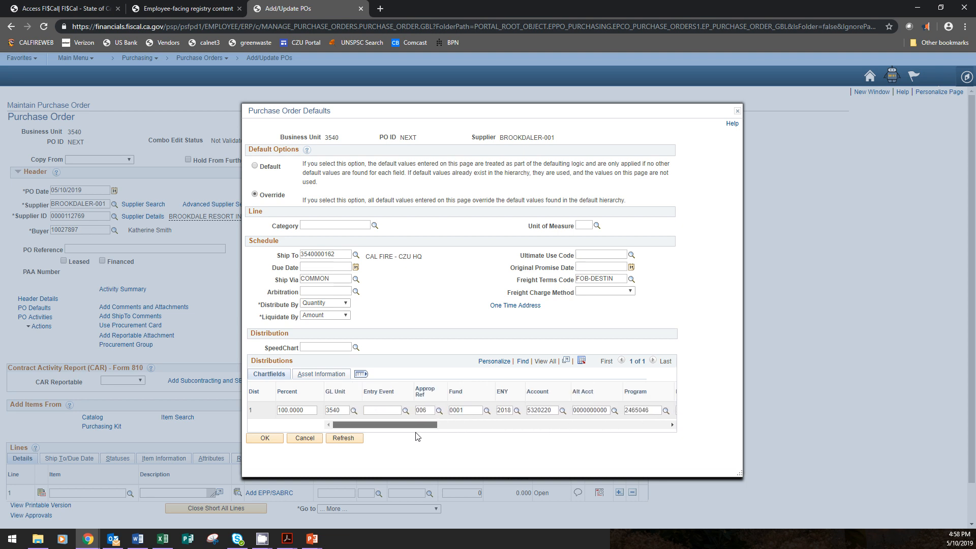
pyautogui.click(275, 440)
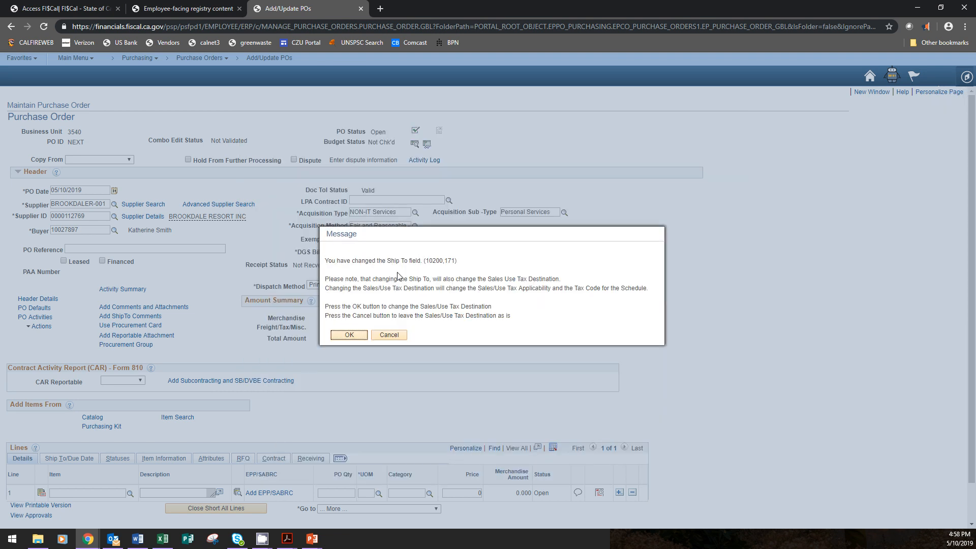
pyautogui.click(351, 335)
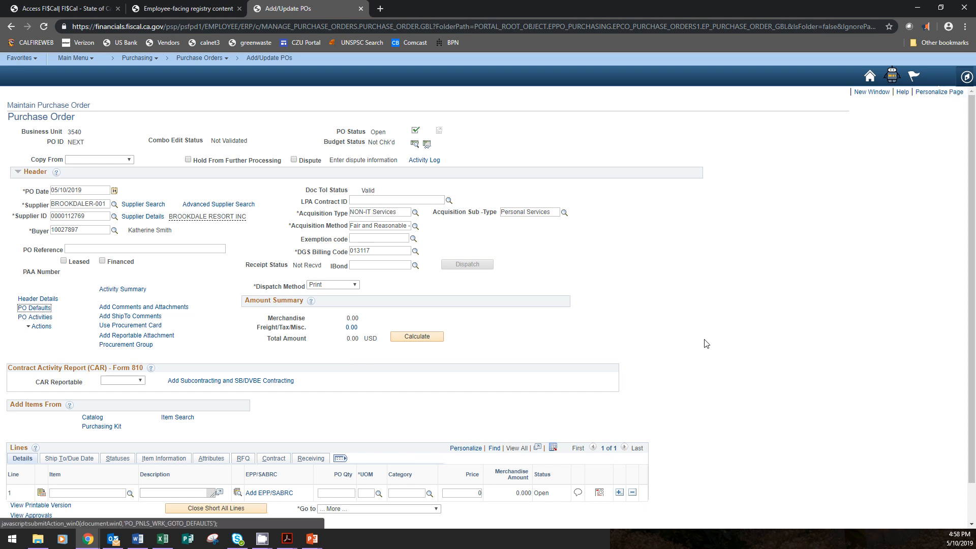
# Copy the standard comment of type CAF with ID 0012 into the purchase order's header comments
pyautogui.click(127, 307)
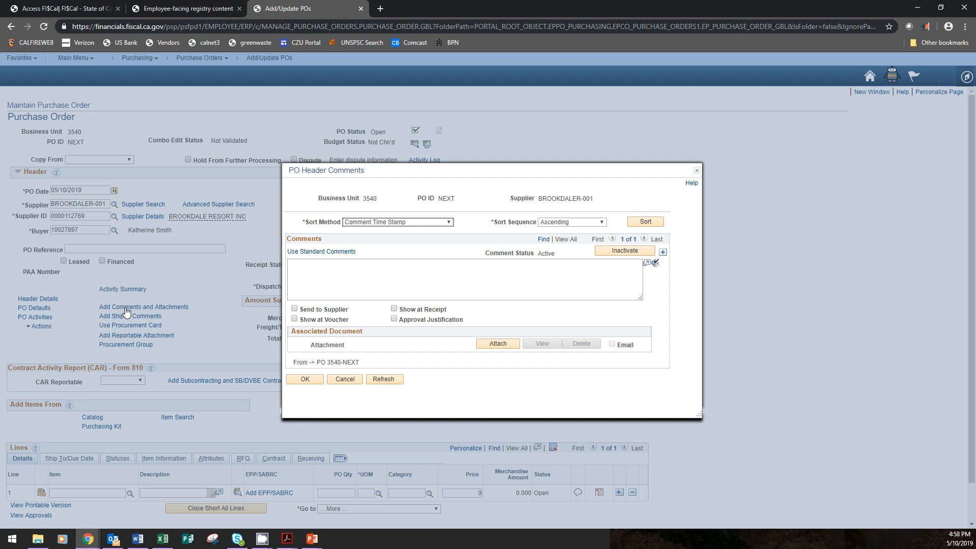
pyautogui.click(372, 277)
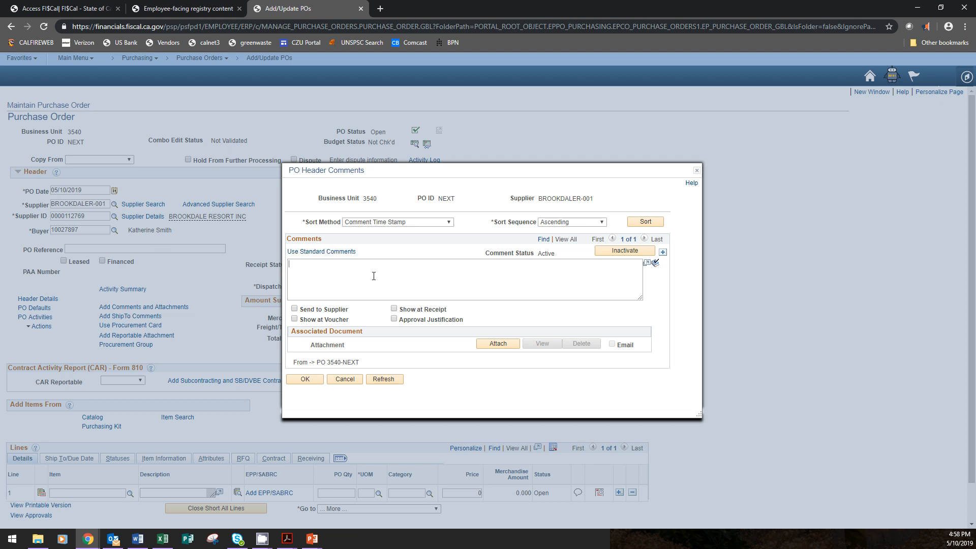
pyautogui.click(307, 253)
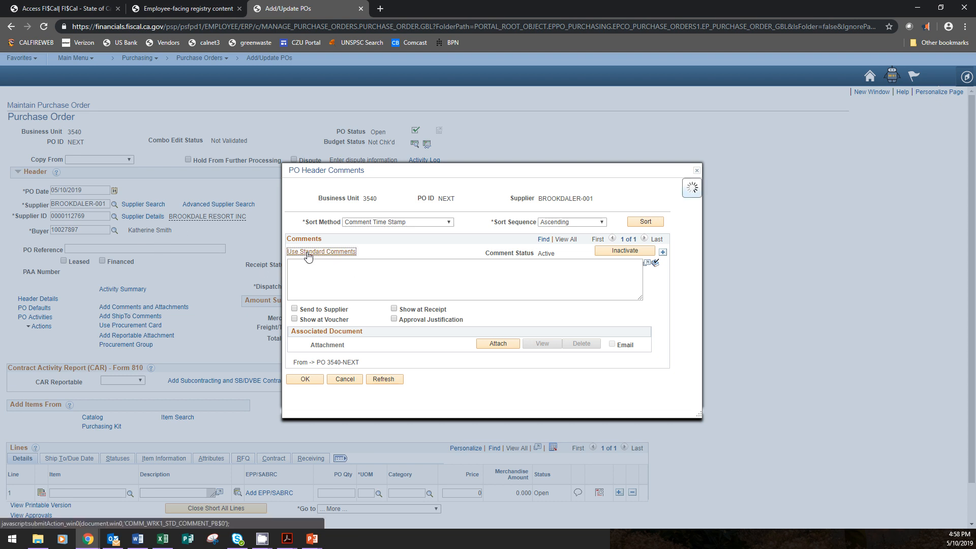
pyautogui.click(426, 239)
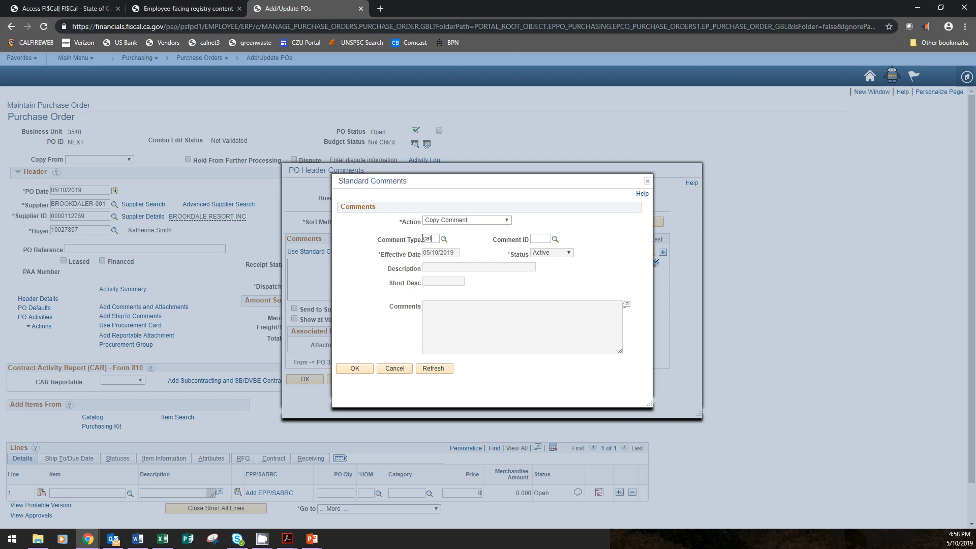
pyautogui.write('caf')
pyautogui.click(539, 238)
pyautogui.write('0012')
pyautogui.click(360, 369)
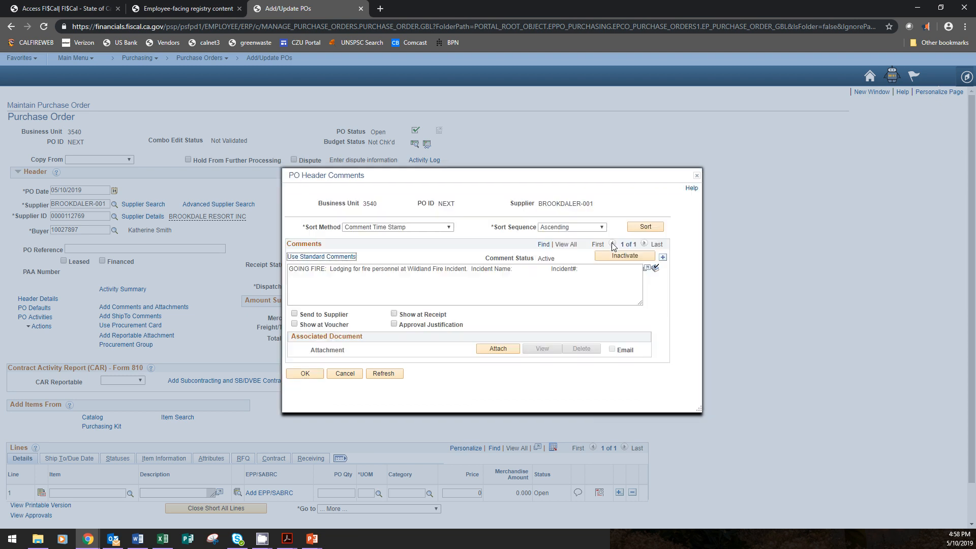
# Mark the standard lodging comment as Approval Justification
pyautogui.click(517, 269)
pyautogui.moveTo(520, 269); pyautogui.dragTo(538, 270)
pyautogui.click(394, 325)
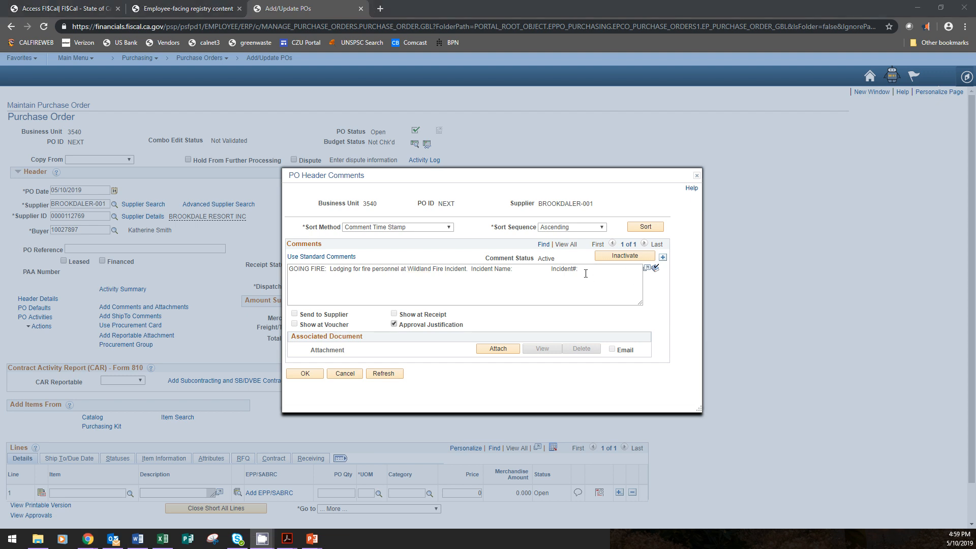
# Add a second header comment containing a copy of the first comment's lodging text
pyautogui.click(406, 270)
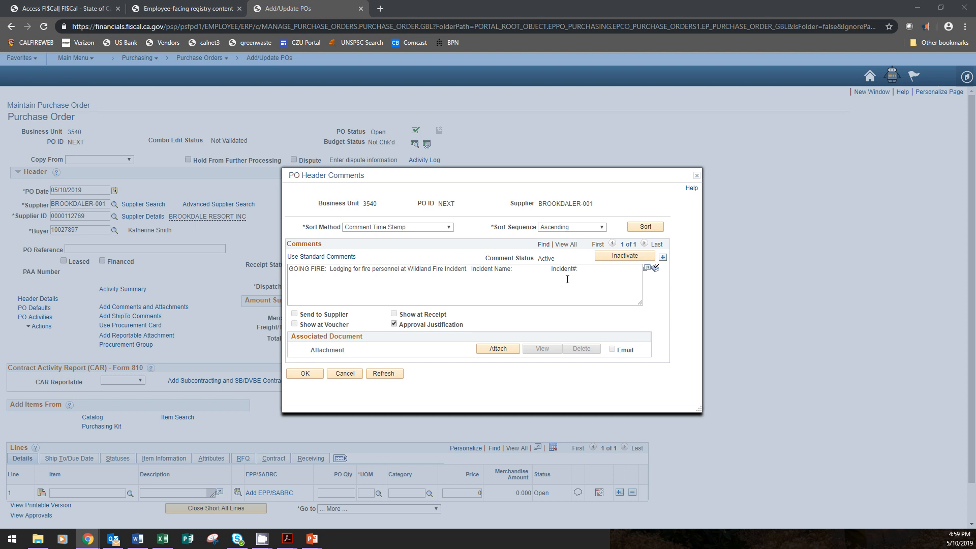
pyautogui.moveTo(567, 279); pyautogui.dragTo(289, 275)
pyautogui.hotkey('ctrl', 'c')
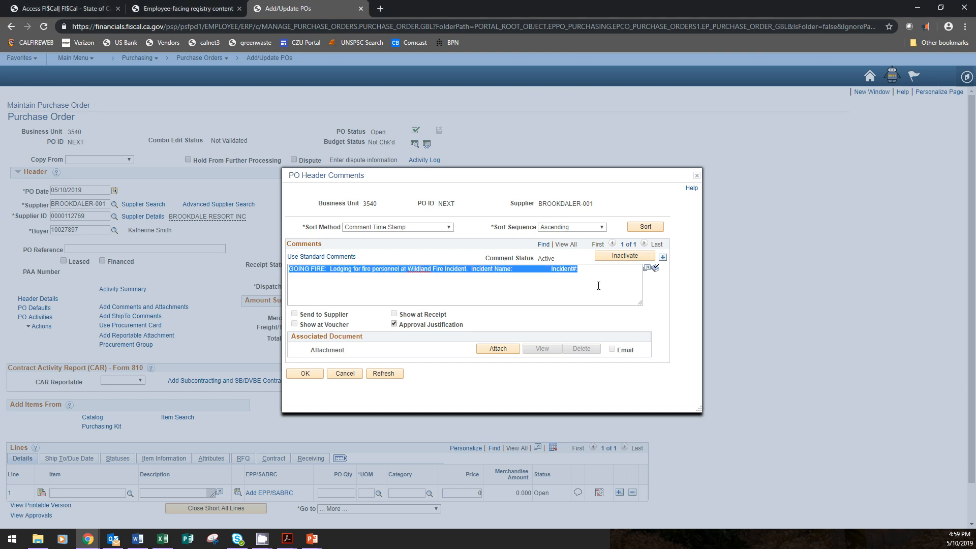
pyautogui.click(663, 257)
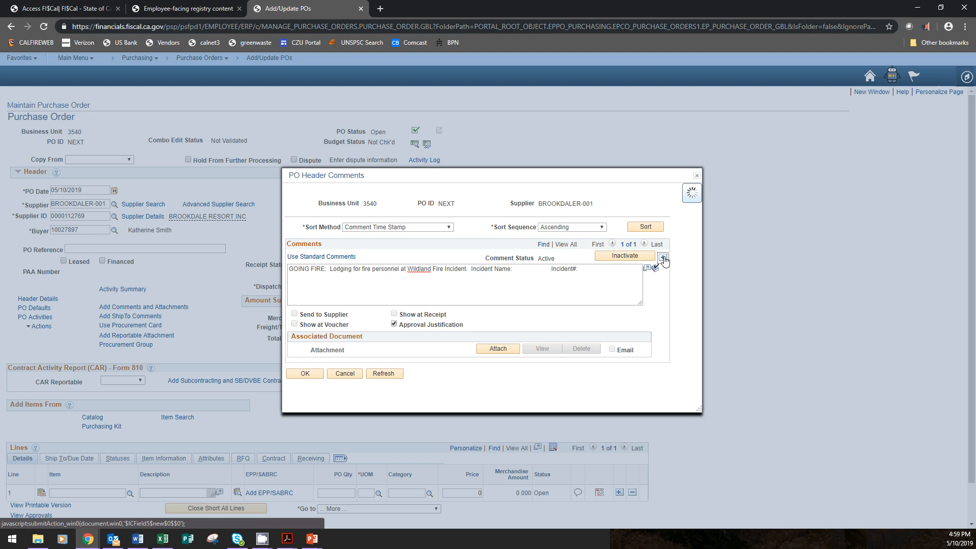
pyautogui.click(538, 276)
pyautogui.hotkey('ctrl', 'v')
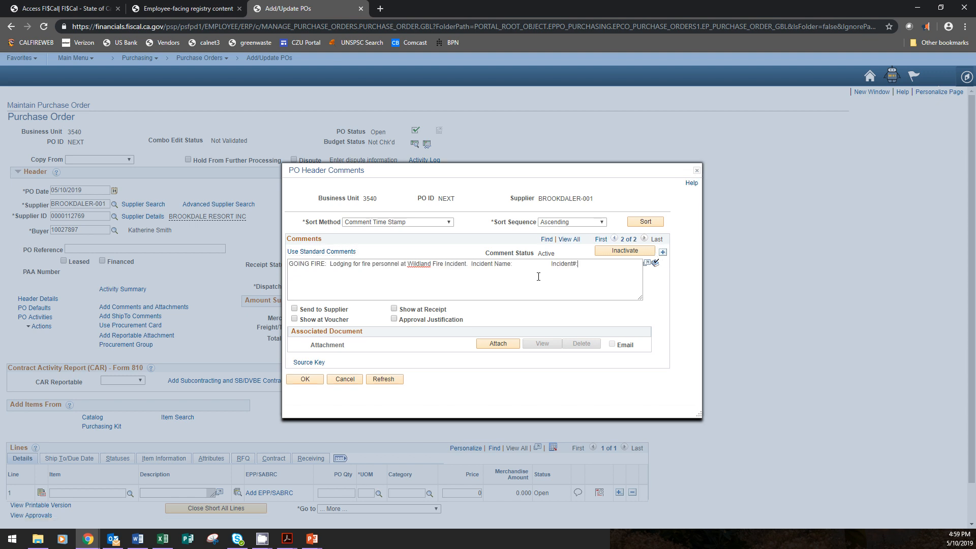
# Flag the second comment as Show at Receipt, Send to Supplier and Show at Voucher
pyautogui.click(394, 309)
pyautogui.click(336, 311)
pyautogui.click(336, 321)
# In Adobe Acrobat, highlight the handwritten beds note on the hotel service order, and add "16 beds at $104.34 each" to the second header comment
pyautogui.hotkey('alt', 'Tab')
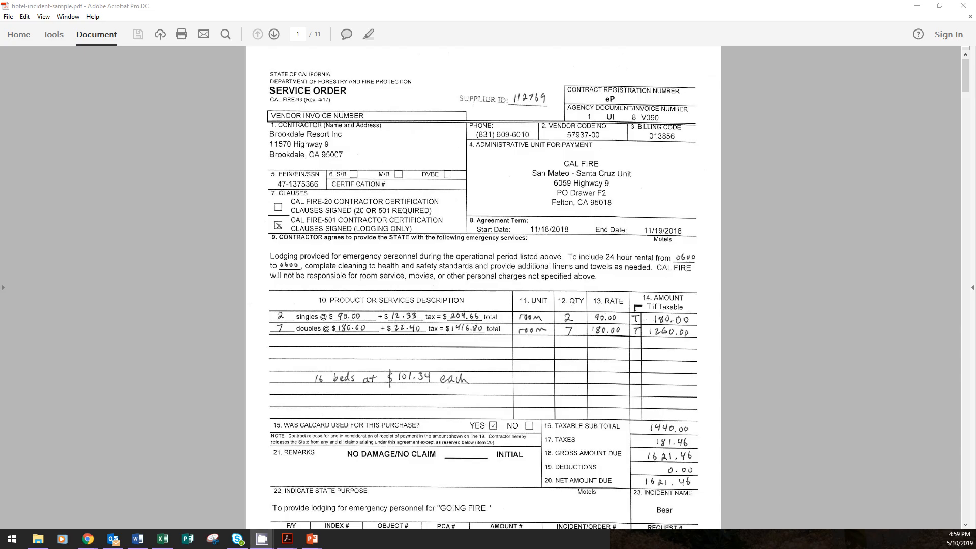
pyautogui.click(369, 35)
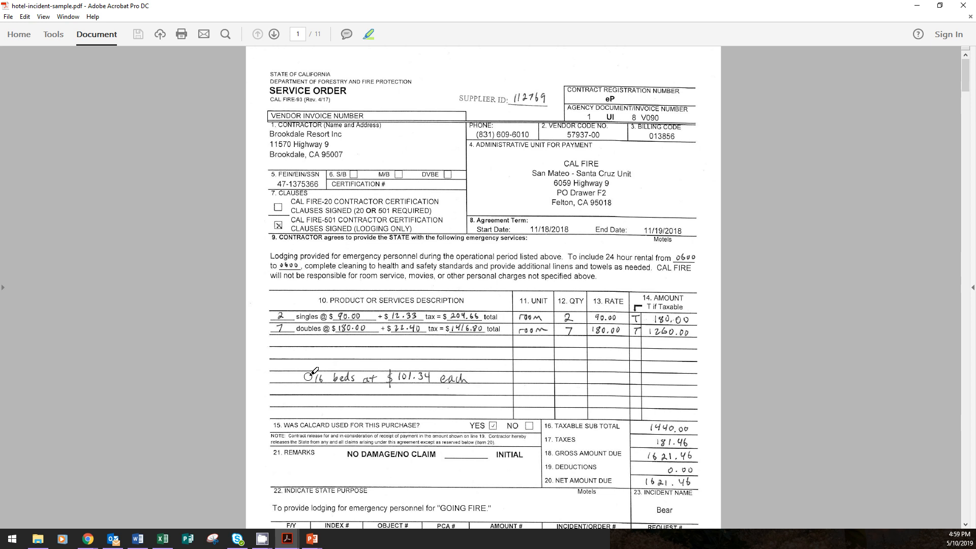
pyautogui.moveTo(304, 377); pyautogui.dragTo(475, 377)
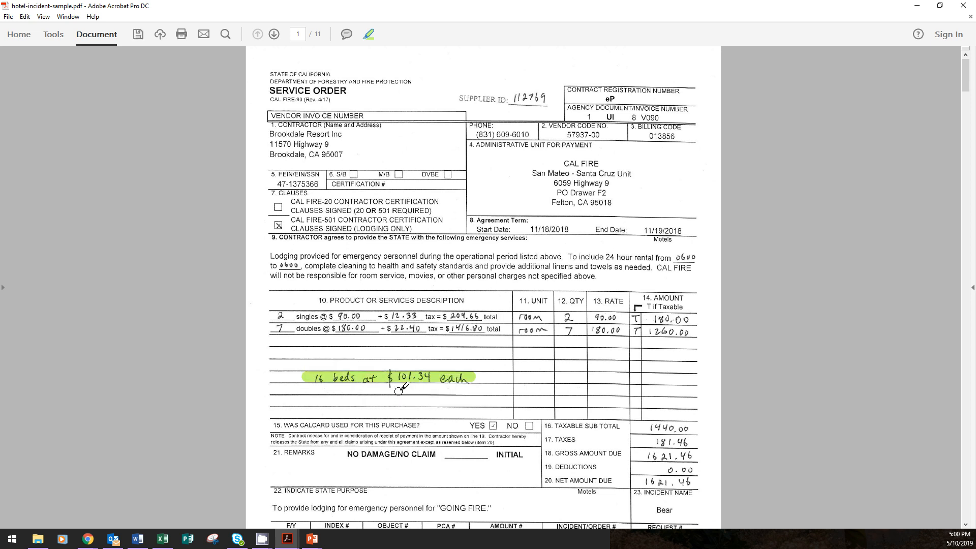
pyautogui.hotkey('alt', 'Tab')
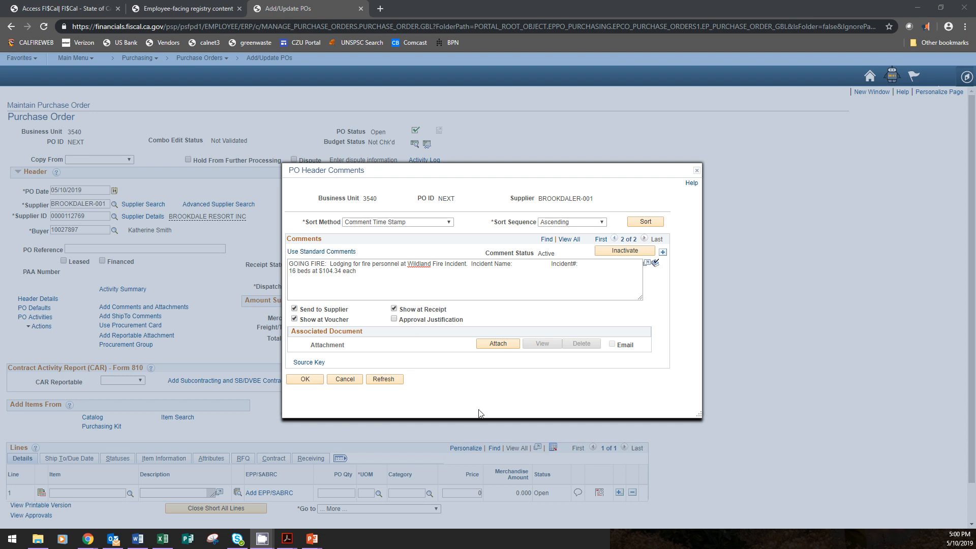
pyautogui.click(494, 343)
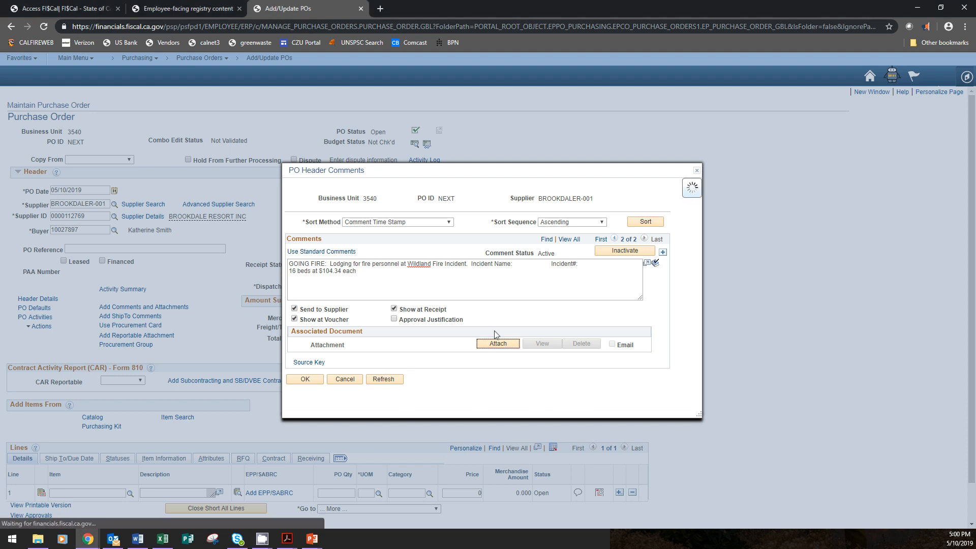
pyautogui.click(430, 285)
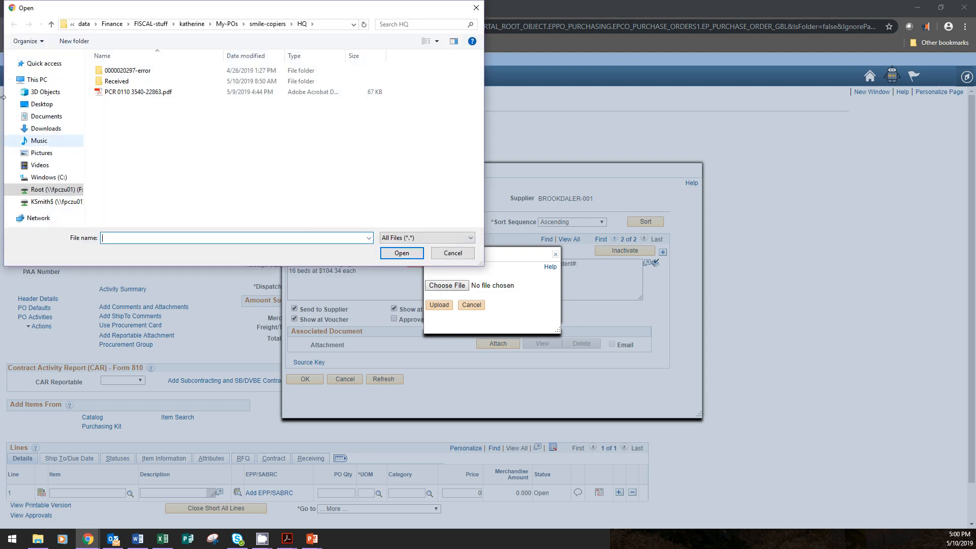
pyautogui.click(476, 8)
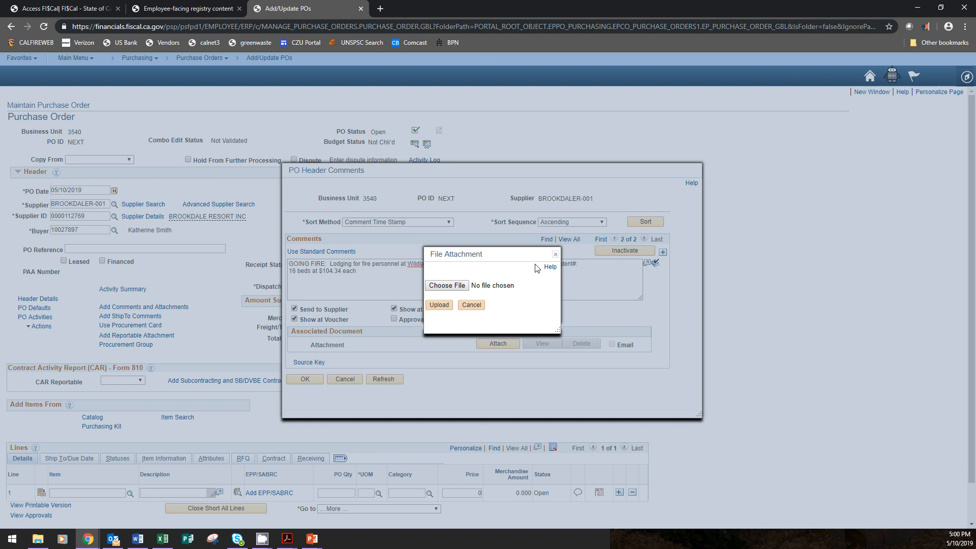
pyautogui.click(557, 255)
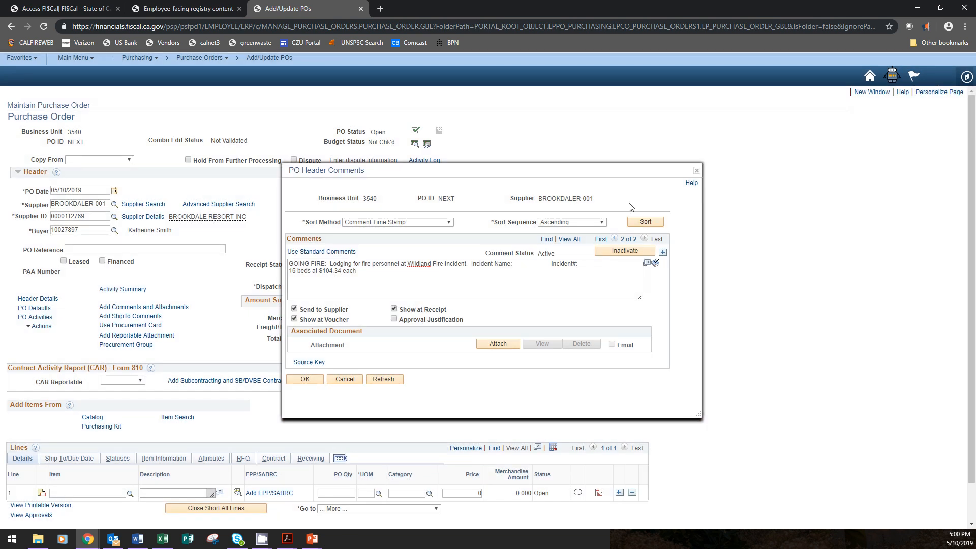
# Accept the purchase order's header comments
pyautogui.click(307, 380)
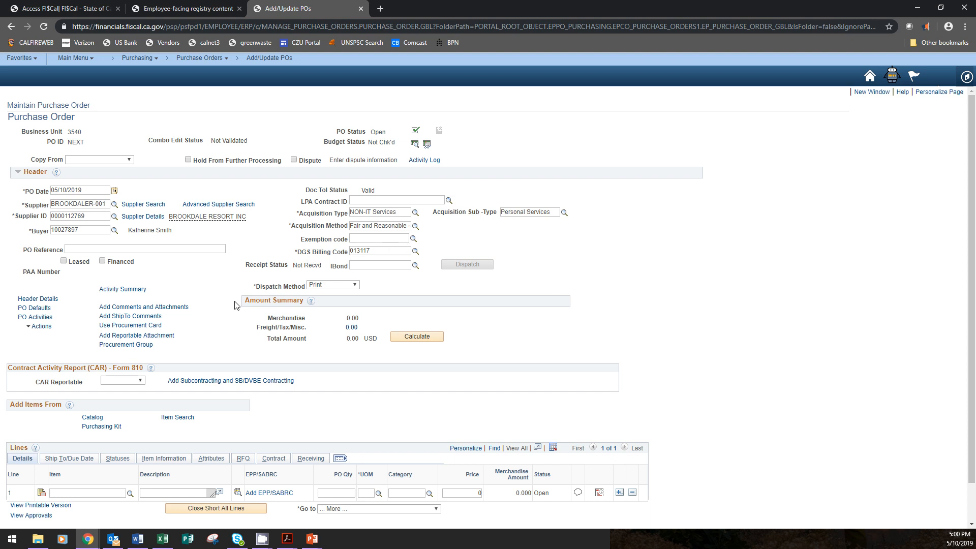
# Assign the buyer's Visa procurement card to the purchase order in the override Card Number field, and accept the card information
pyautogui.click(135, 328)
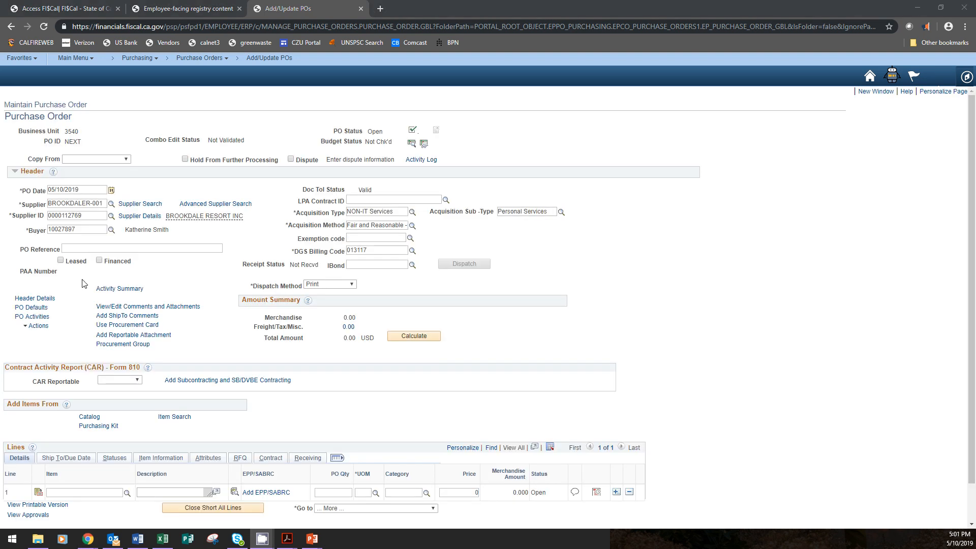
pyautogui.click(122, 327)
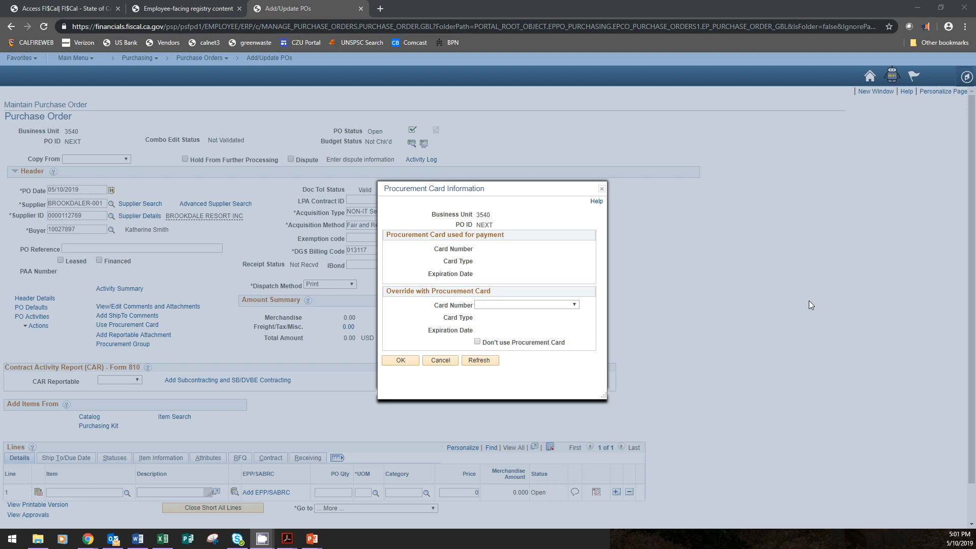
pyautogui.click(489, 305)
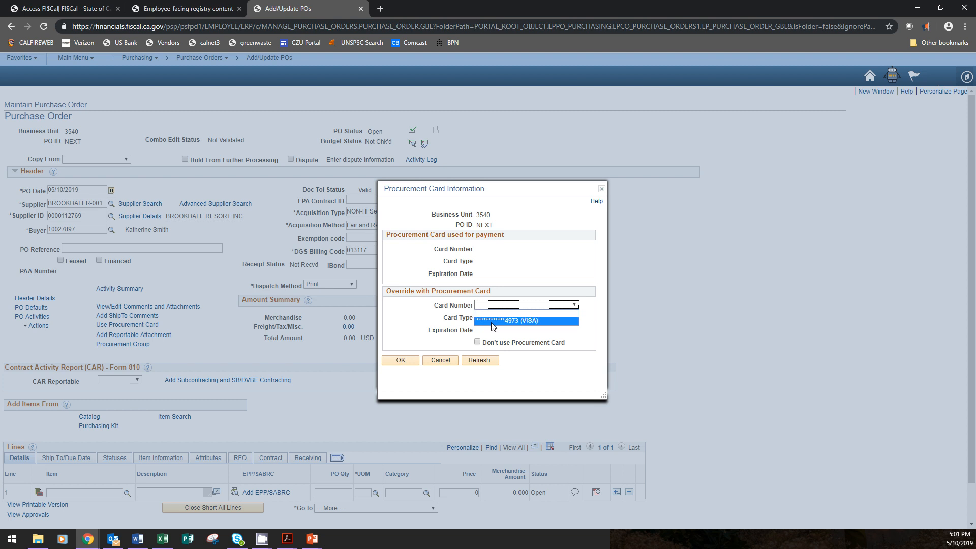
pyautogui.click(516, 319)
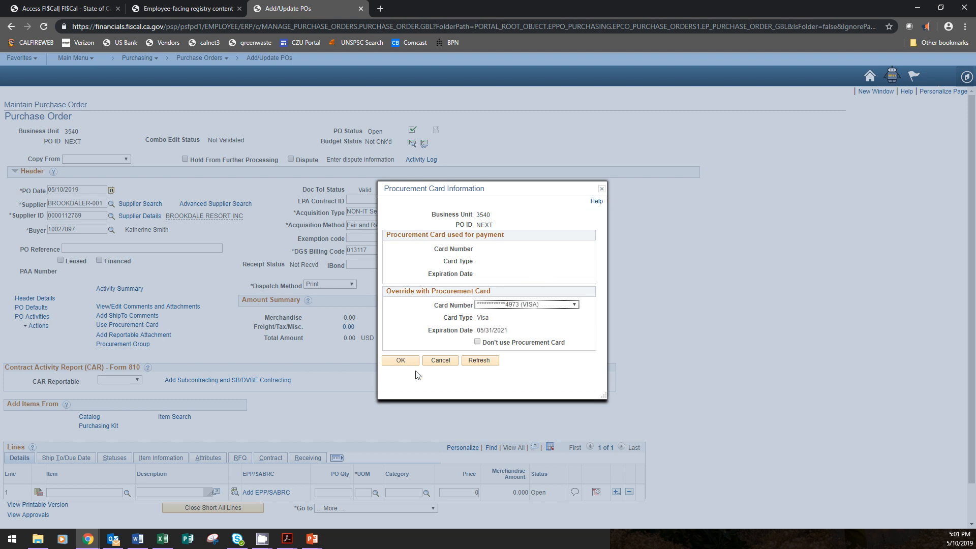
pyautogui.click(406, 362)
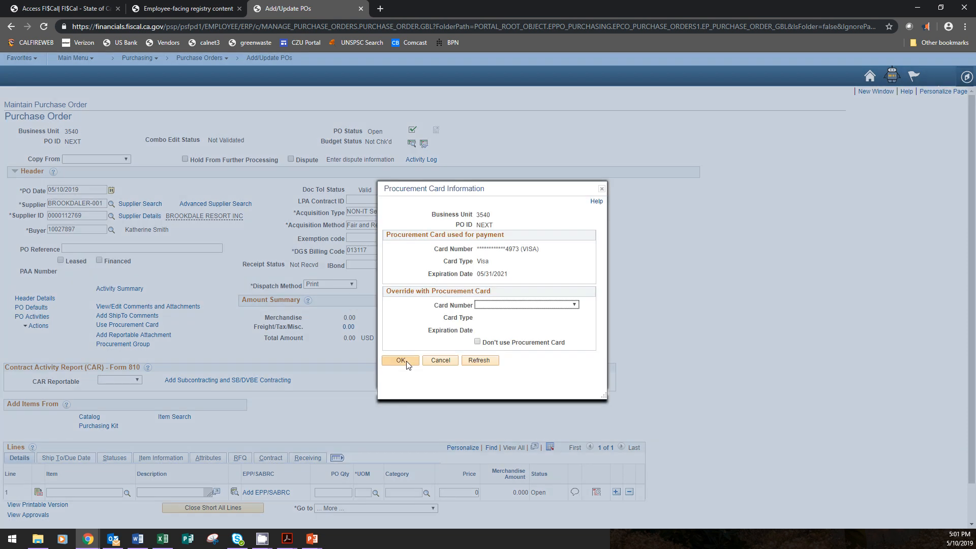
pyautogui.click(400, 361)
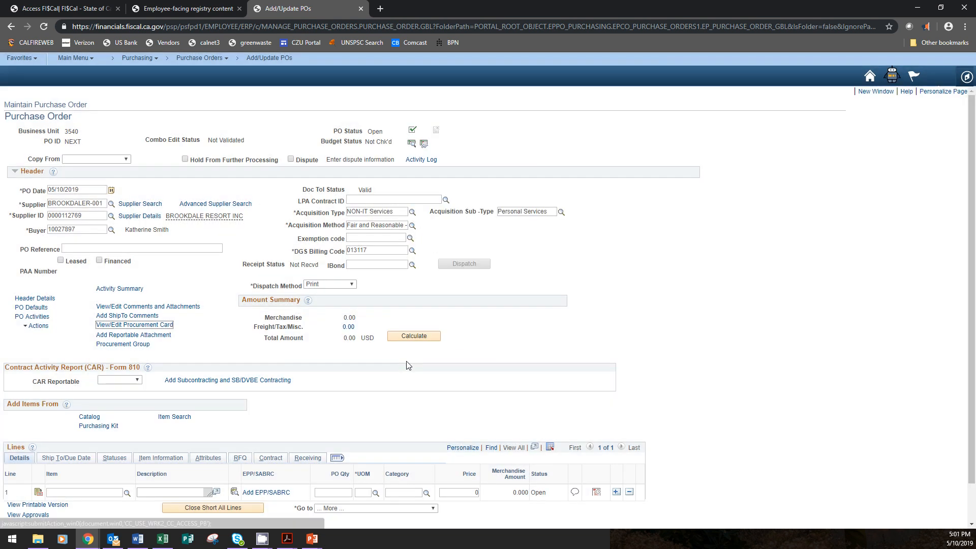
# Set CAR Reportable to Yes and decline to provide subcontracting information
pyautogui.scroll(-1, 728, 330)
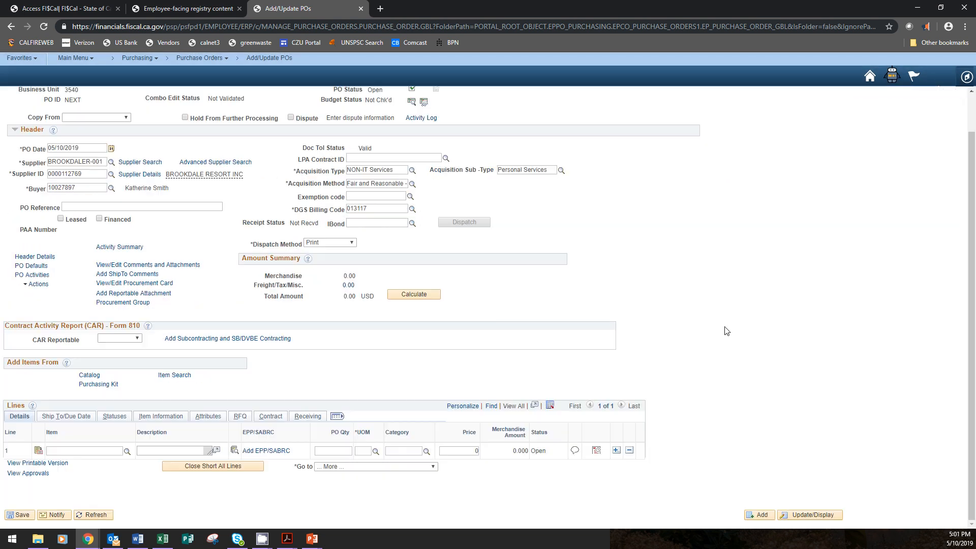
pyautogui.click(139, 340)
pyautogui.click(112, 364)
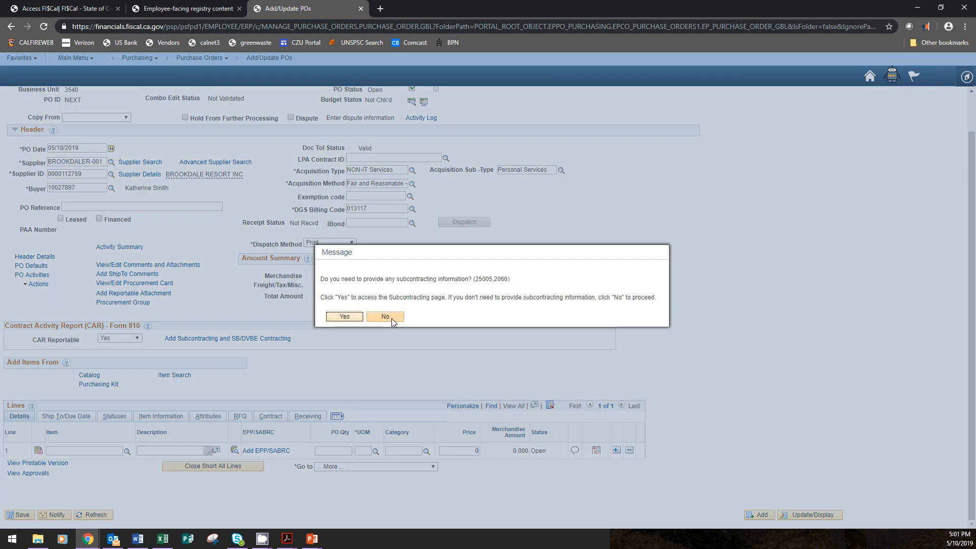
pyautogui.click(391, 318)
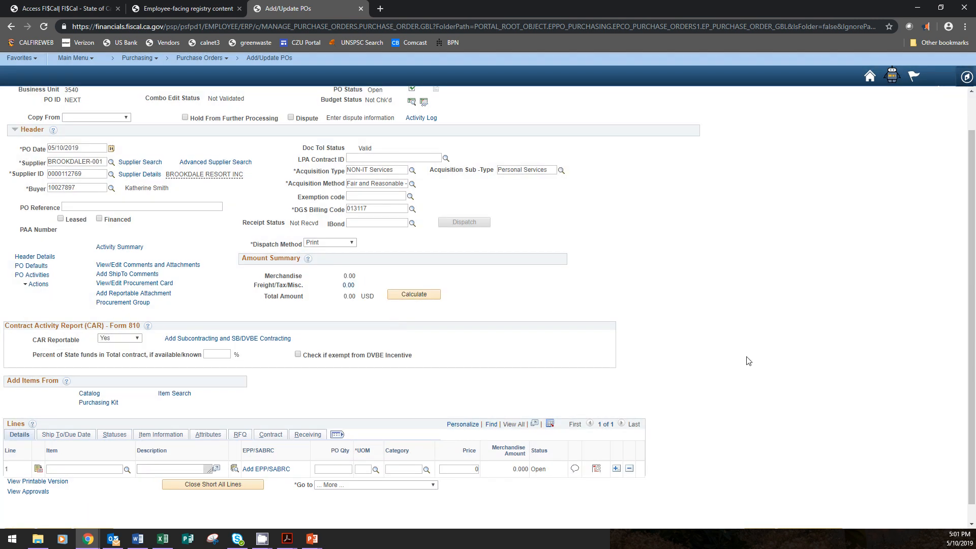
# In Adobe Acrobat, highlight the singles and doubles entries on the service order, and enter PO line 1 as "single room" with quantity 2
pyautogui.scroll(-1, 750, 360)
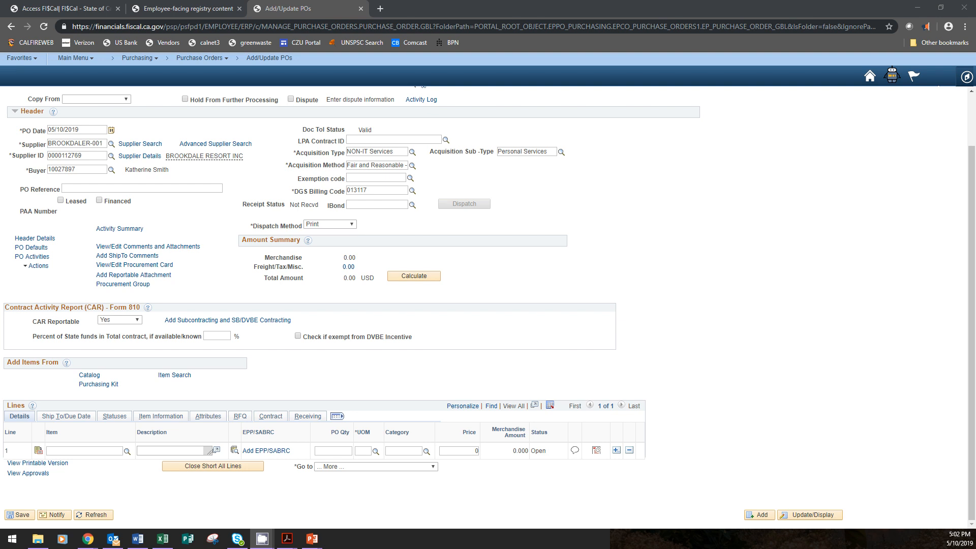
pyautogui.hotkey('alt', 'Tab')
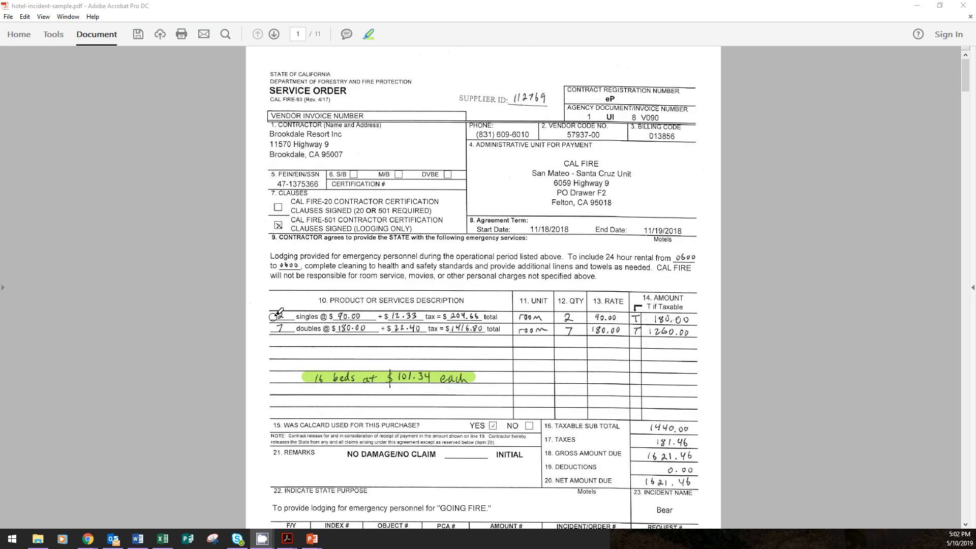
pyautogui.moveTo(273, 317)
pyautogui.mouseDown()
pyautogui.moveTo(343, 316)
pyautogui.moveTo(295, 329)
pyautogui.moveTo(354, 328)
pyautogui.mouseUp()
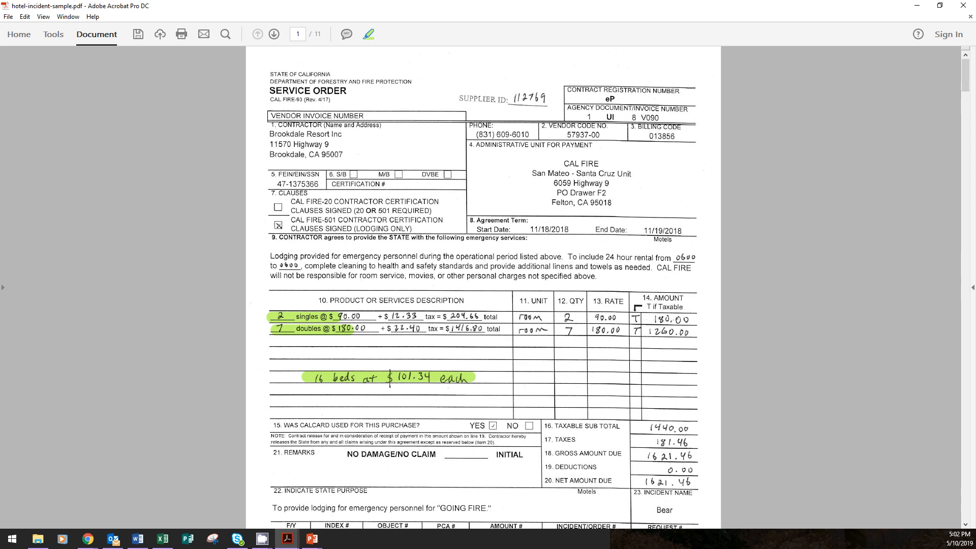
pyautogui.hotkey('alt', 'Tab')
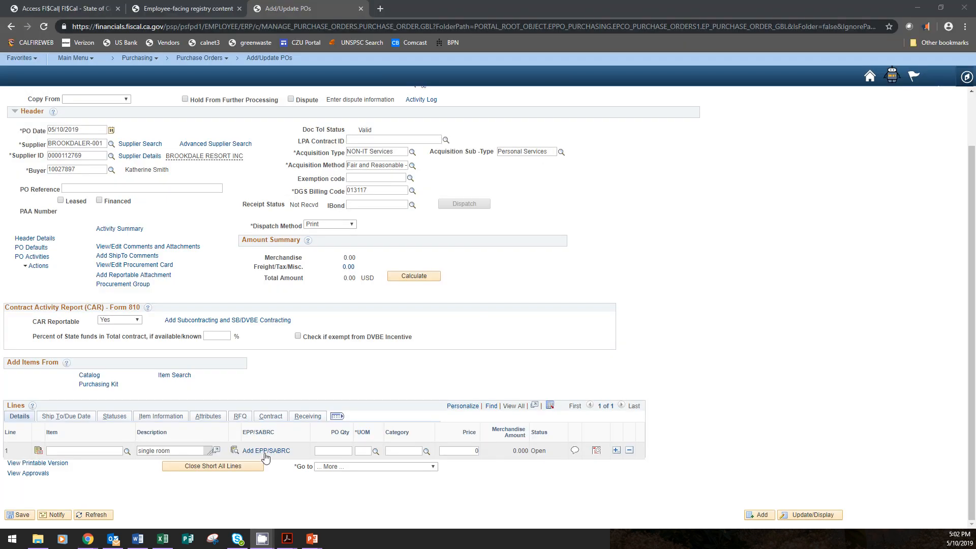
pyautogui.click(328, 450)
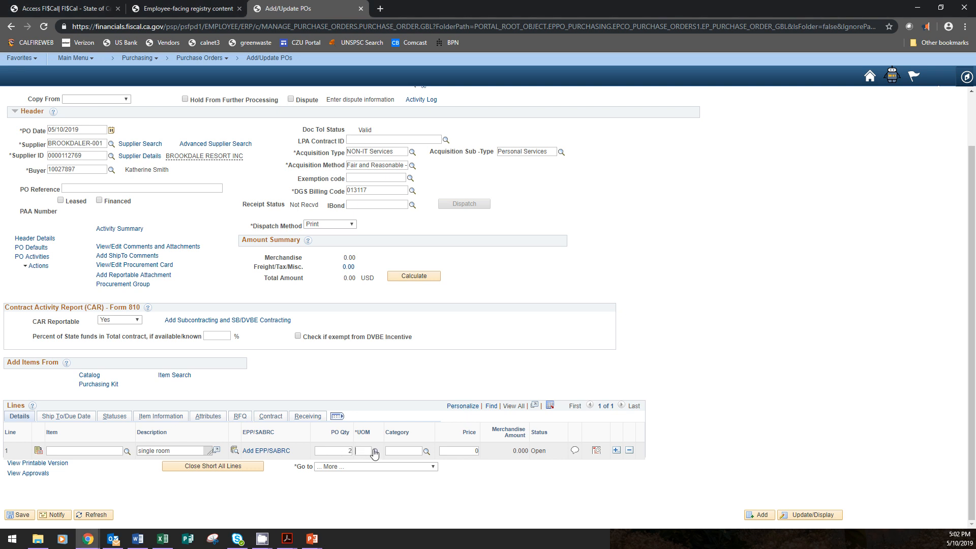
pyautogui.click(376, 451)
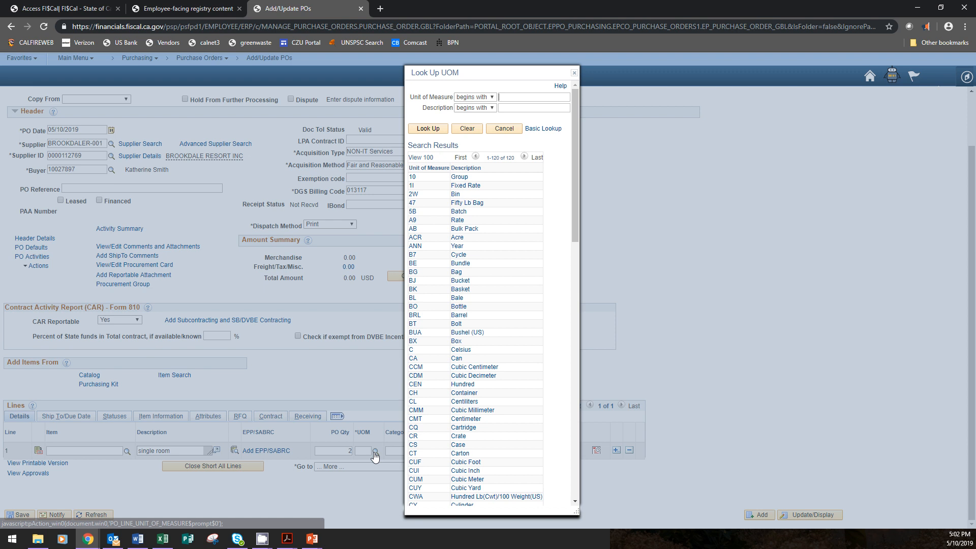
pyautogui.moveTo(576, 167); pyautogui.dragTo(581, 417)
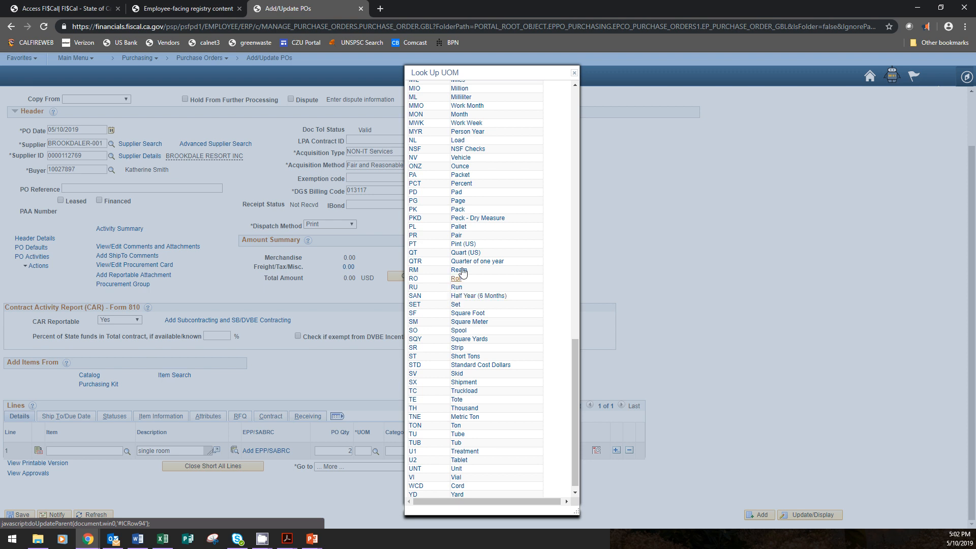
pyautogui.moveTo(578, 354); pyautogui.dragTo(576, 386)
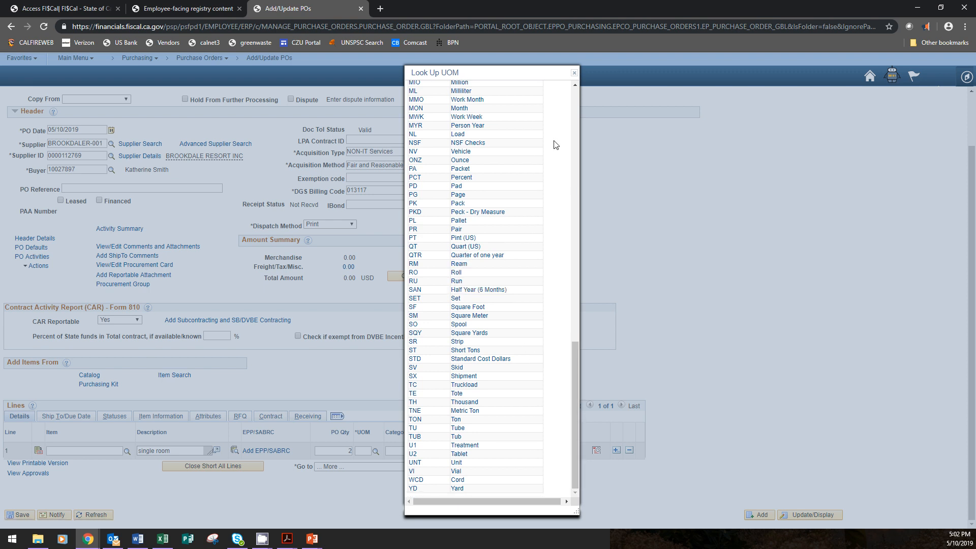
pyautogui.scroll(20, 578, 136)
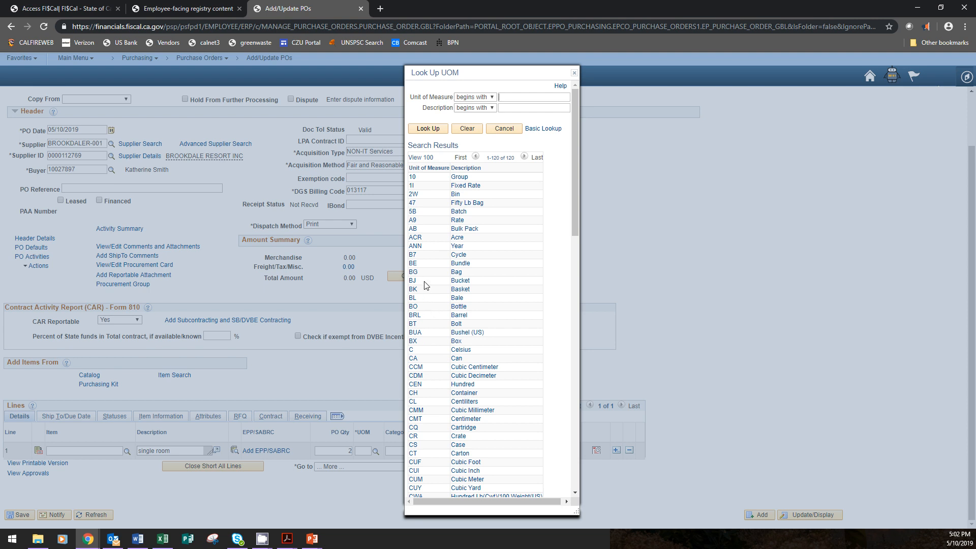
pyautogui.click(575, 73)
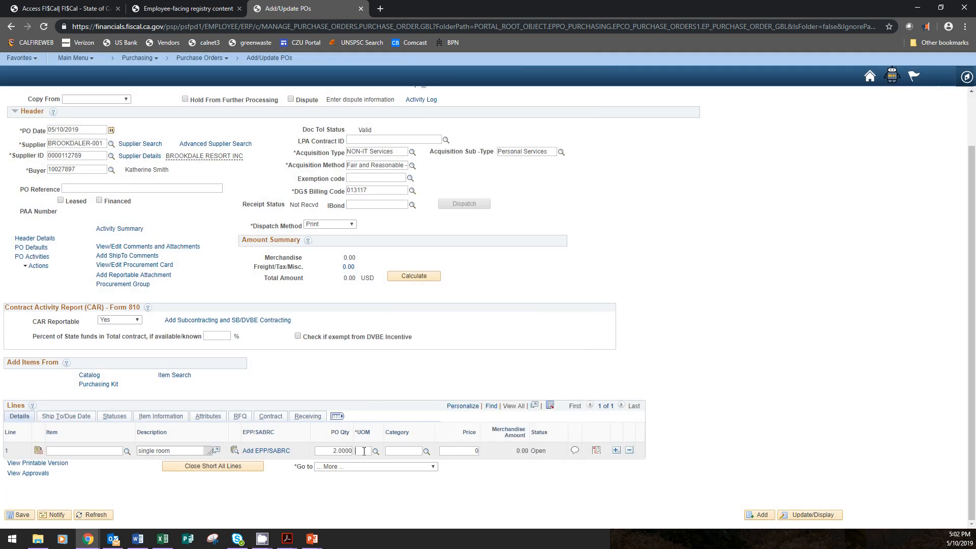
# Set line 1 to unit EA, category 90111501 and price 90, highlighting the singles rate on the service order in Adobe Acrobat
pyautogui.write('ea')
pyautogui.hotkey('alt', 'Tab')
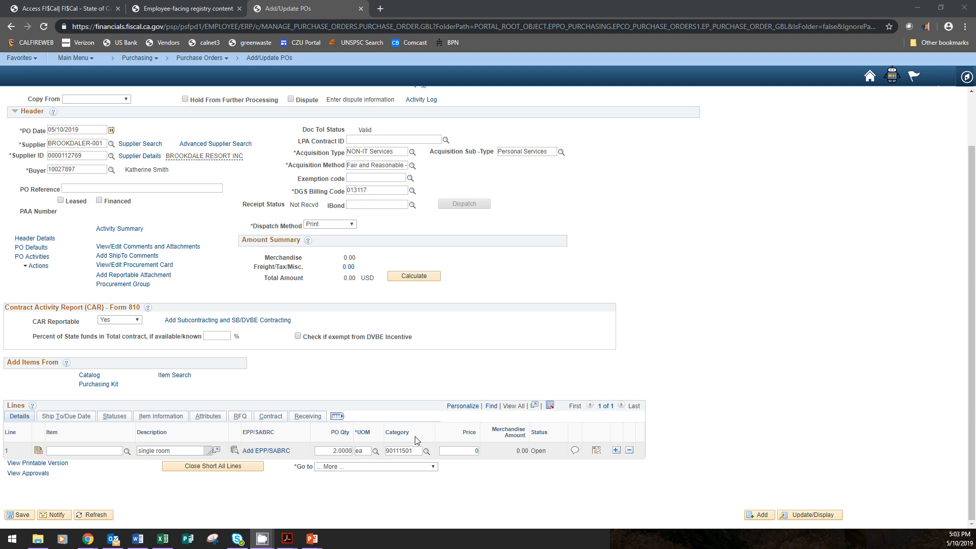
pyautogui.doubleClick(476, 452)
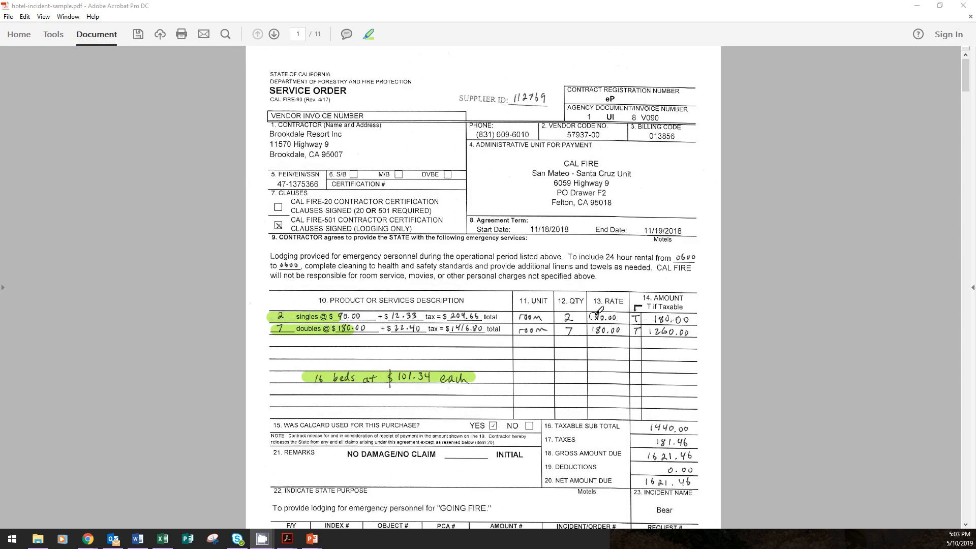
pyautogui.moveTo(593, 317); pyautogui.dragTo(625, 318)
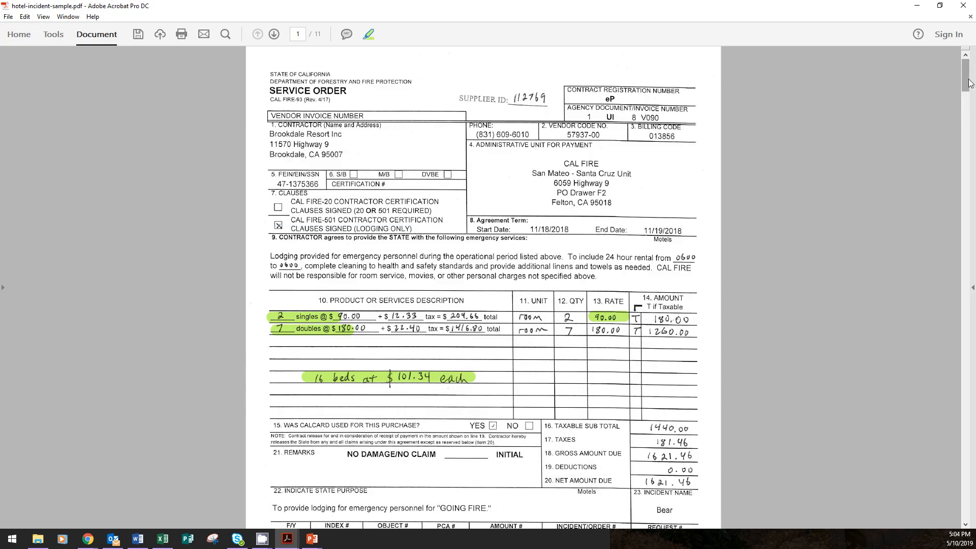
# Highlight the tourism assessment, occupancy tax and tourism levy amounts in the page 3 folio summary, and add "double room" and "room taxes" PO lines
pyautogui.moveTo(965, 90); pyautogui.dragTo(955, 178)
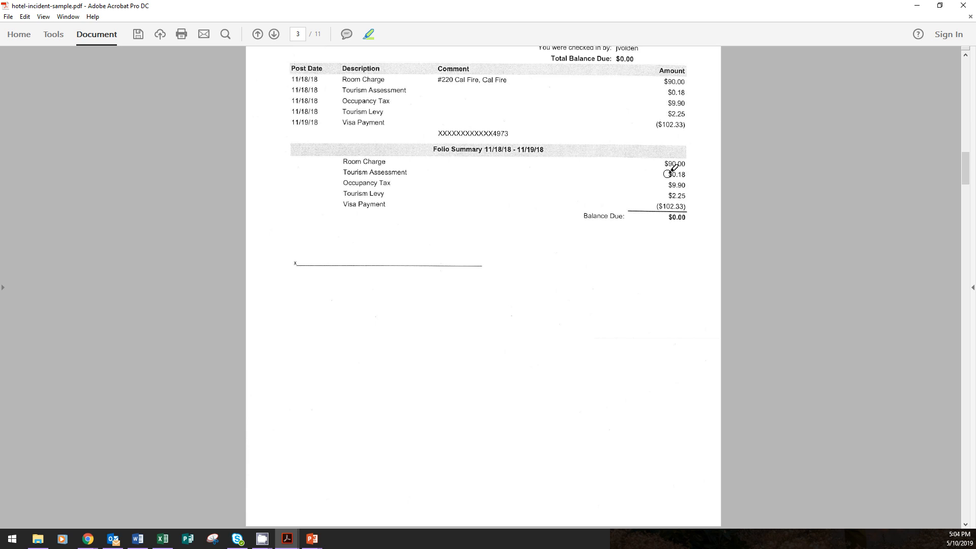
pyautogui.moveTo(670, 172)
pyautogui.mouseDown()
pyautogui.moveTo(684, 173)
pyautogui.moveTo(668, 187)
pyautogui.moveTo(688, 197)
pyautogui.mouseUp()
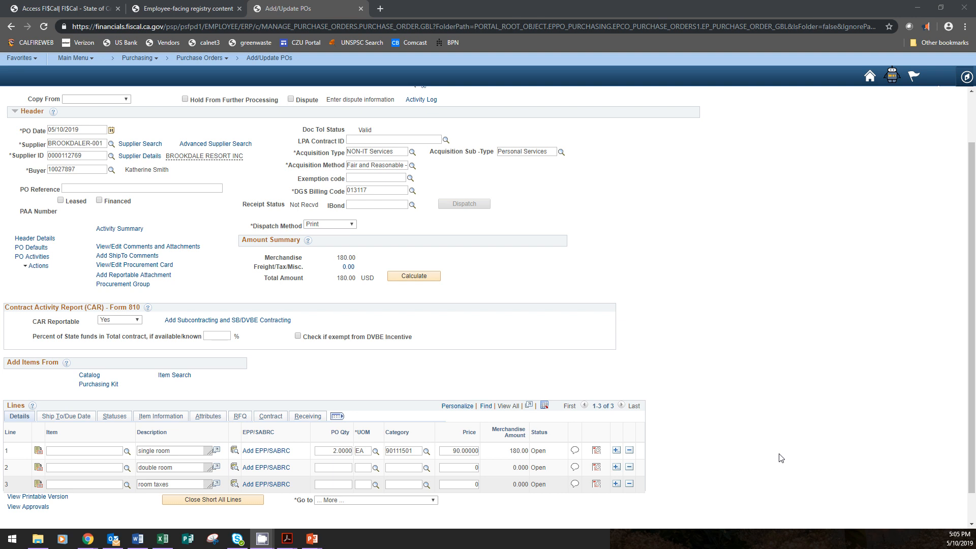
# Review the chartfields in the room taxes line's schedule distribution, and try to accept the distribution
pyautogui.click(598, 452)
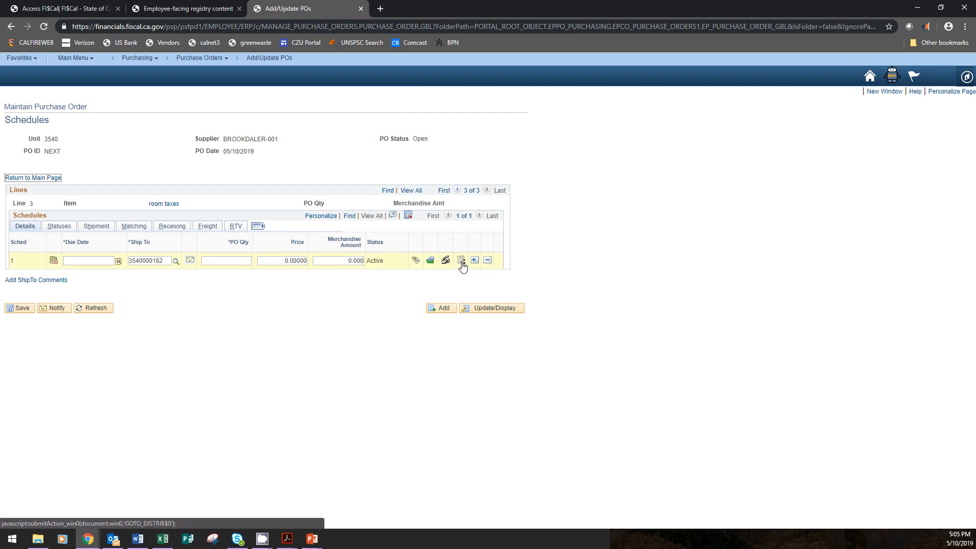
pyautogui.click(462, 263)
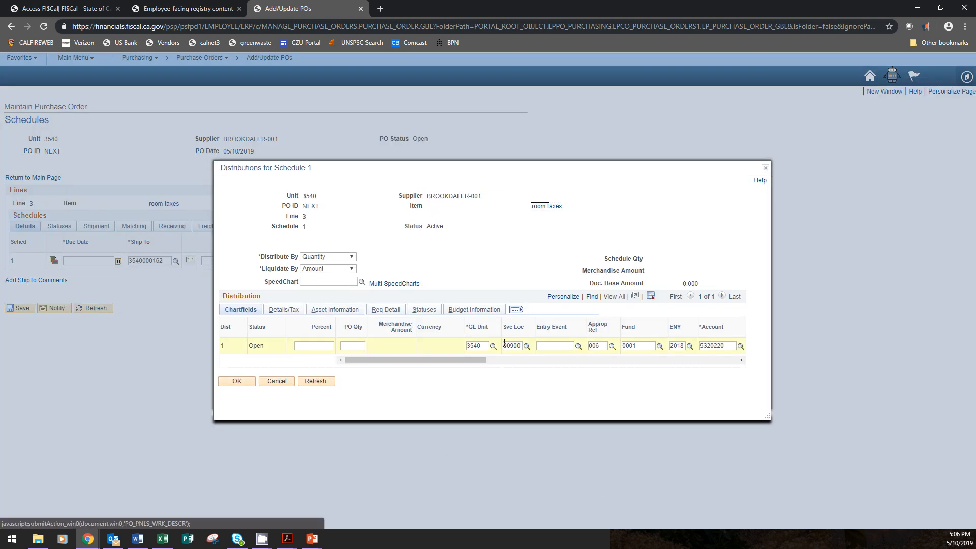
pyautogui.moveTo(482, 362); pyautogui.dragTo(294, 362)
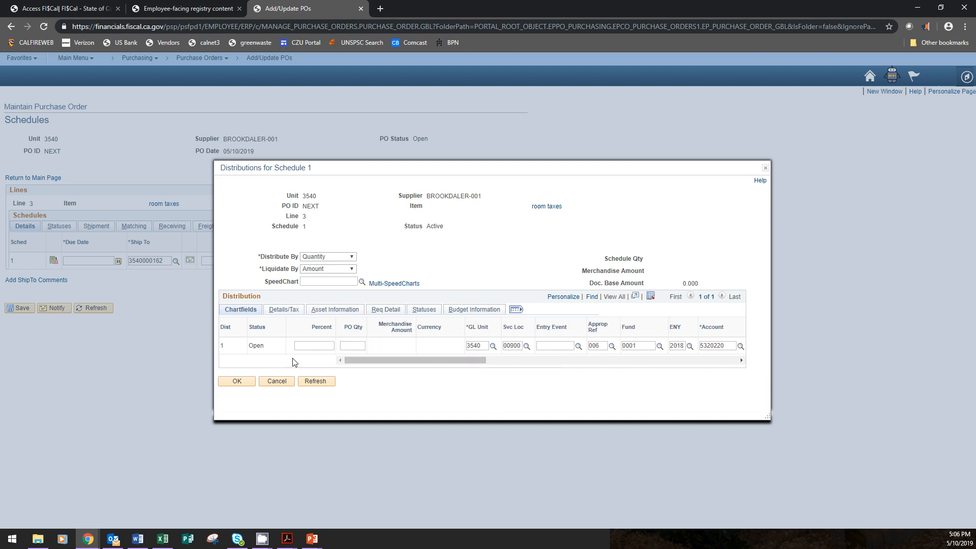
pyautogui.click(237, 381)
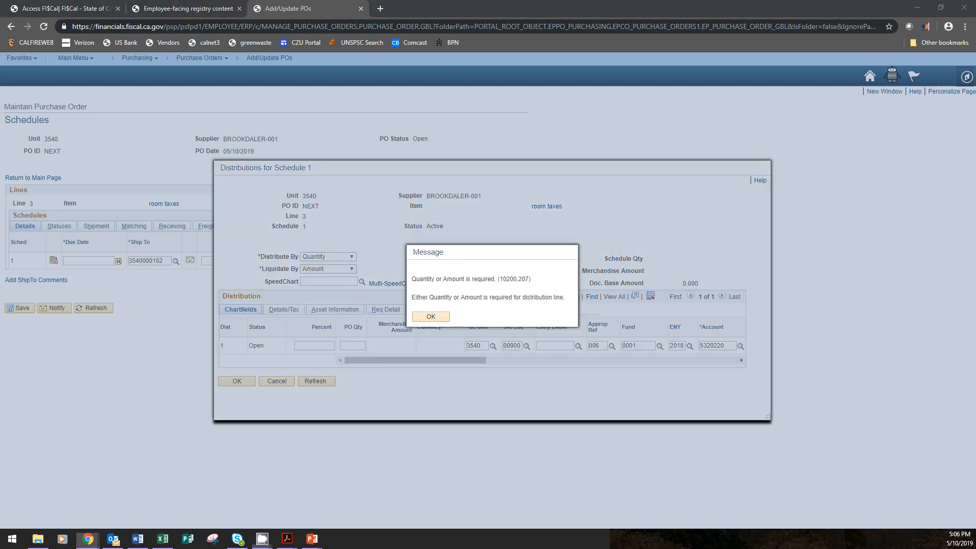
pyautogui.click(432, 316)
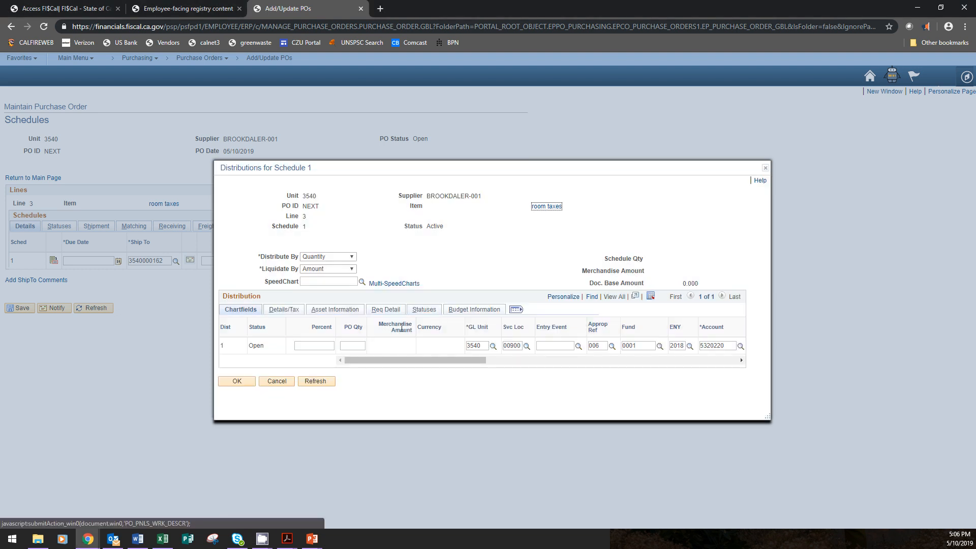
# Try to set the room taxes distribution to 100 percent with a PO quantity of 2
pyautogui.click(312, 347)
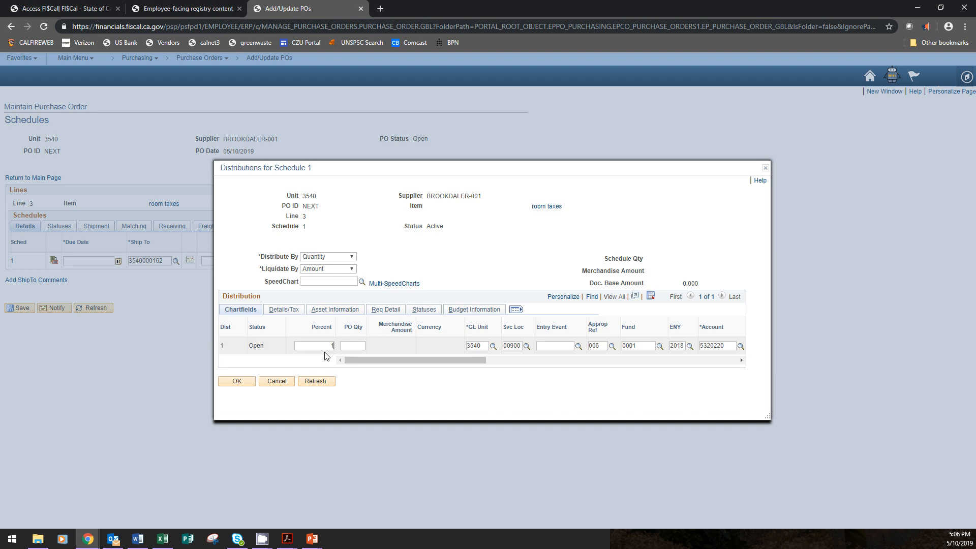
pyautogui.click(359, 346)
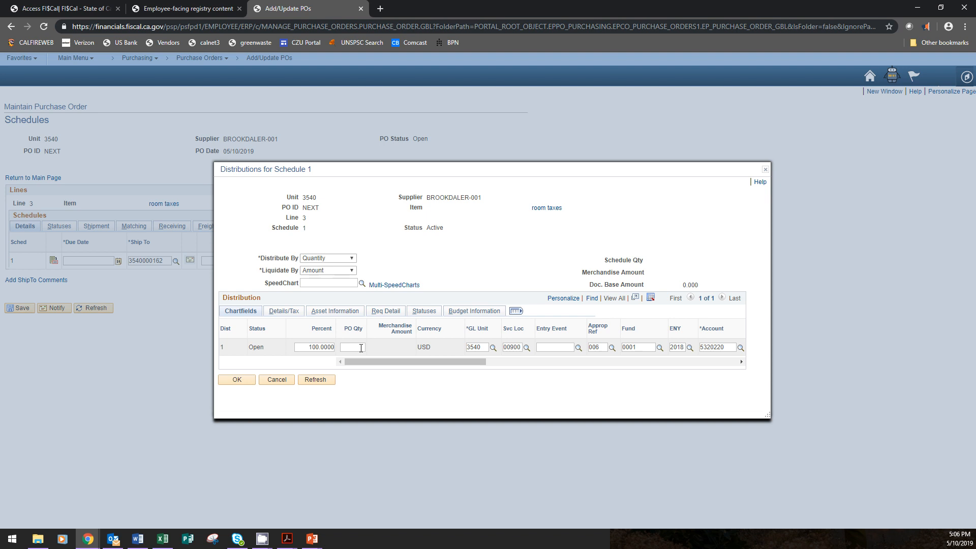
pyautogui.write('2')
pyautogui.click(245, 379)
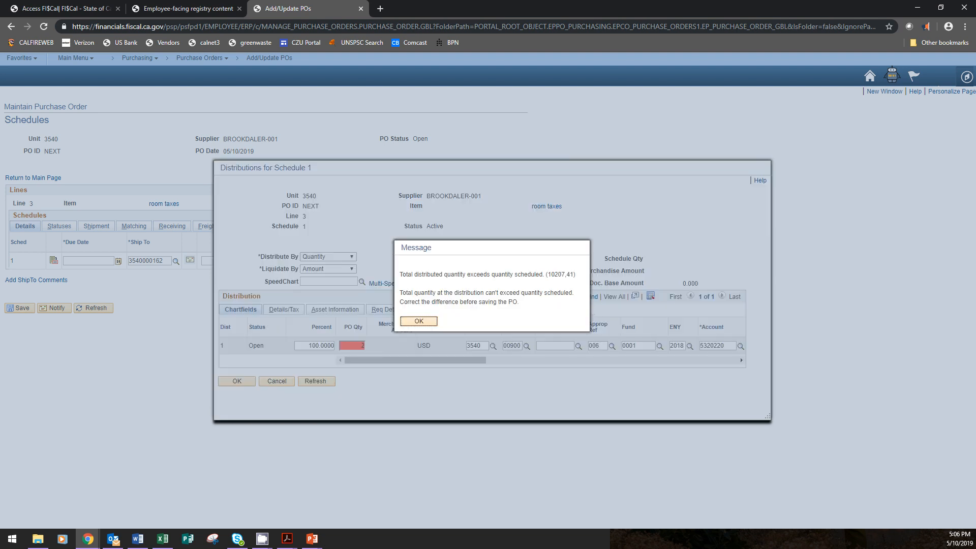
pyautogui.press('Return')
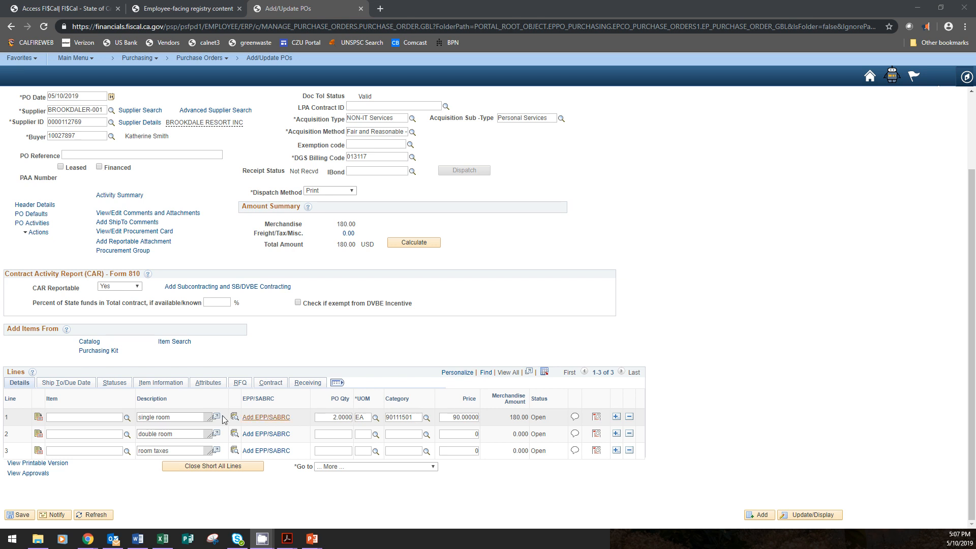